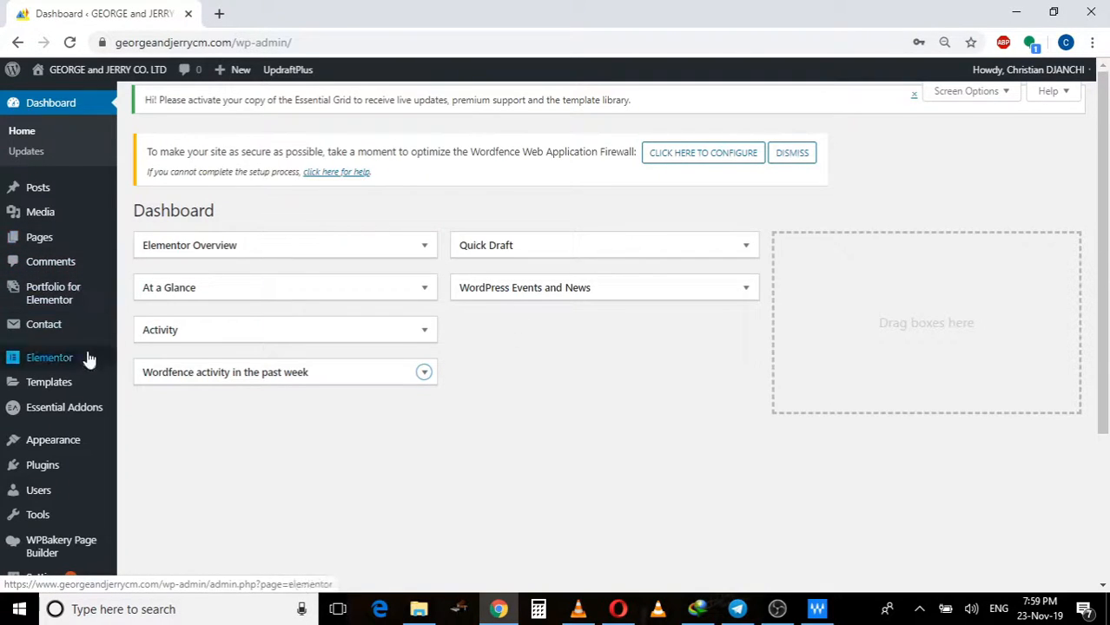
- Open the Olembe Stadium Project item from the Portfolio for Elementor list in the Elementor editor
mouse_move(55, 300)
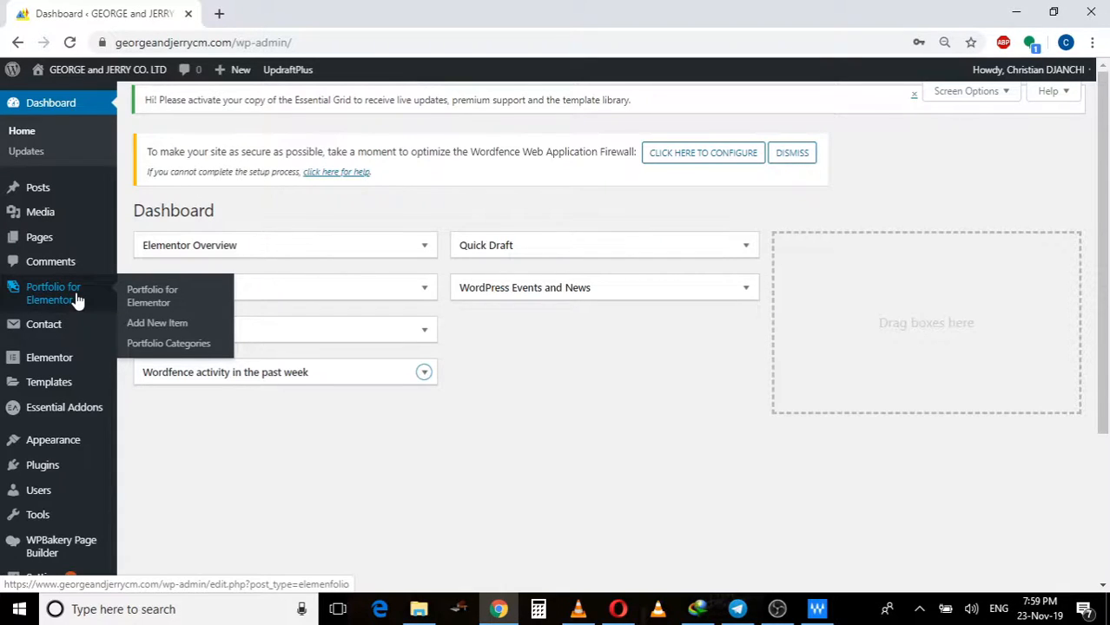
left_click(77, 299)
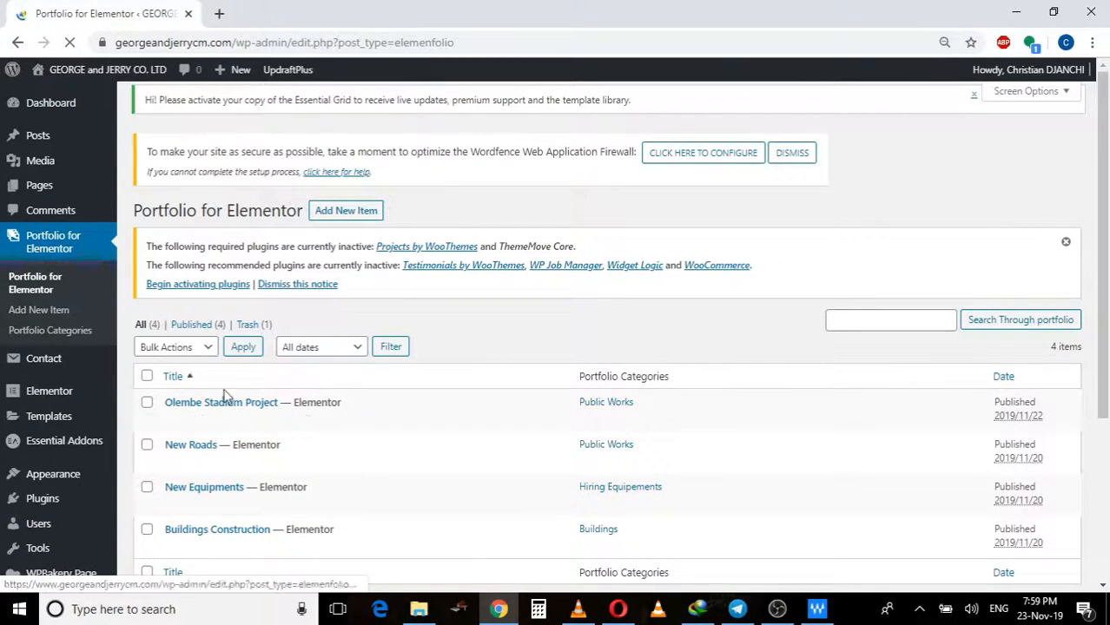
mouse_move(312, 432)
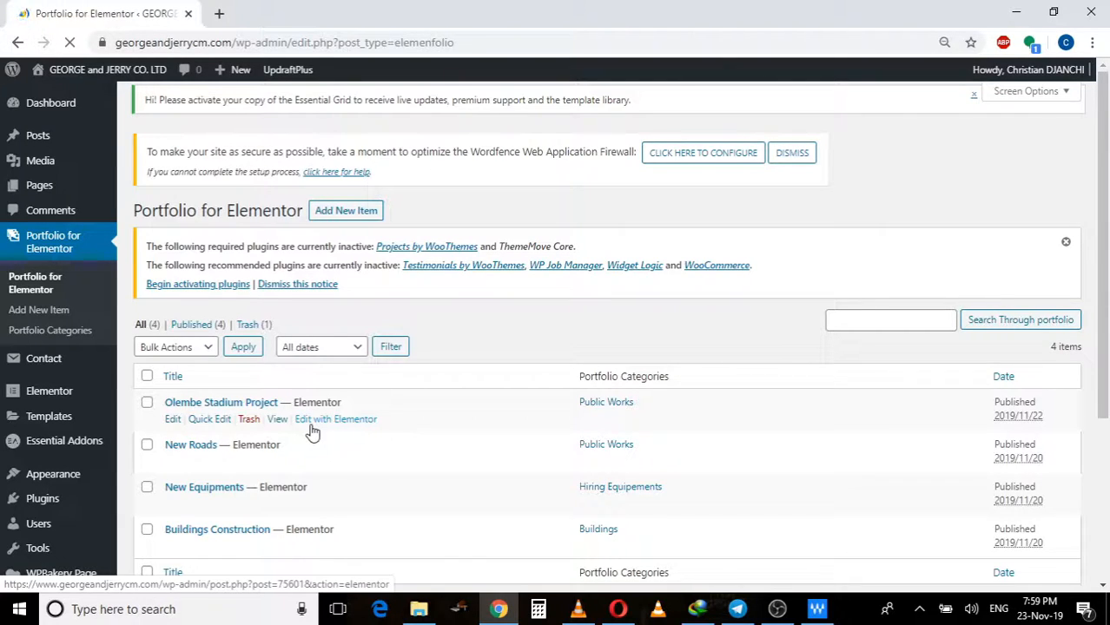
scroll(313, 430, "down", 2)
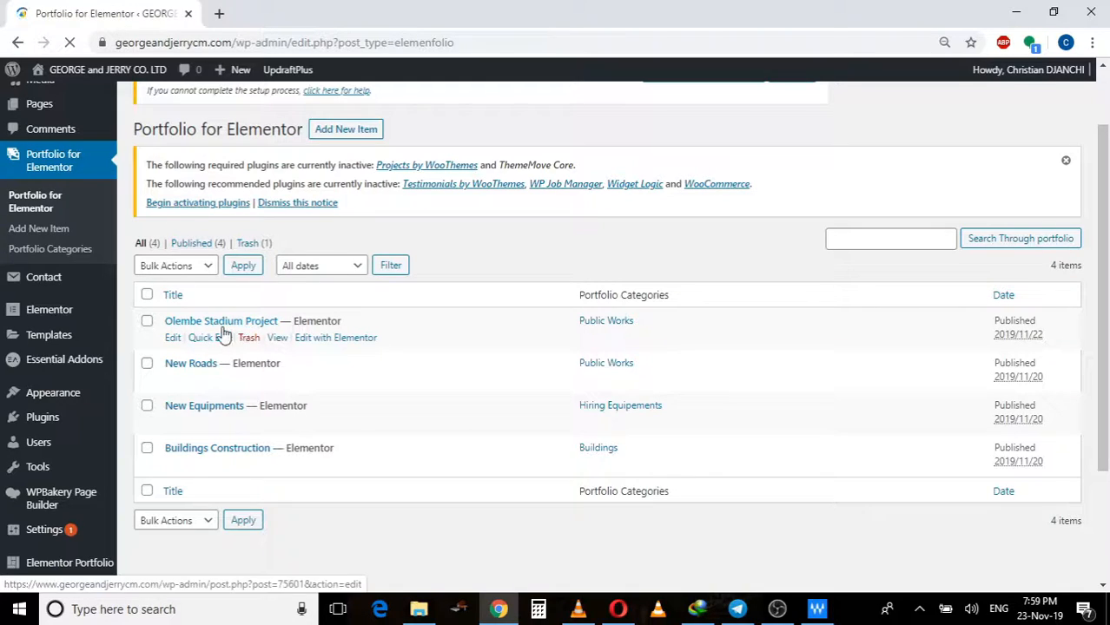
left_click(186, 364)
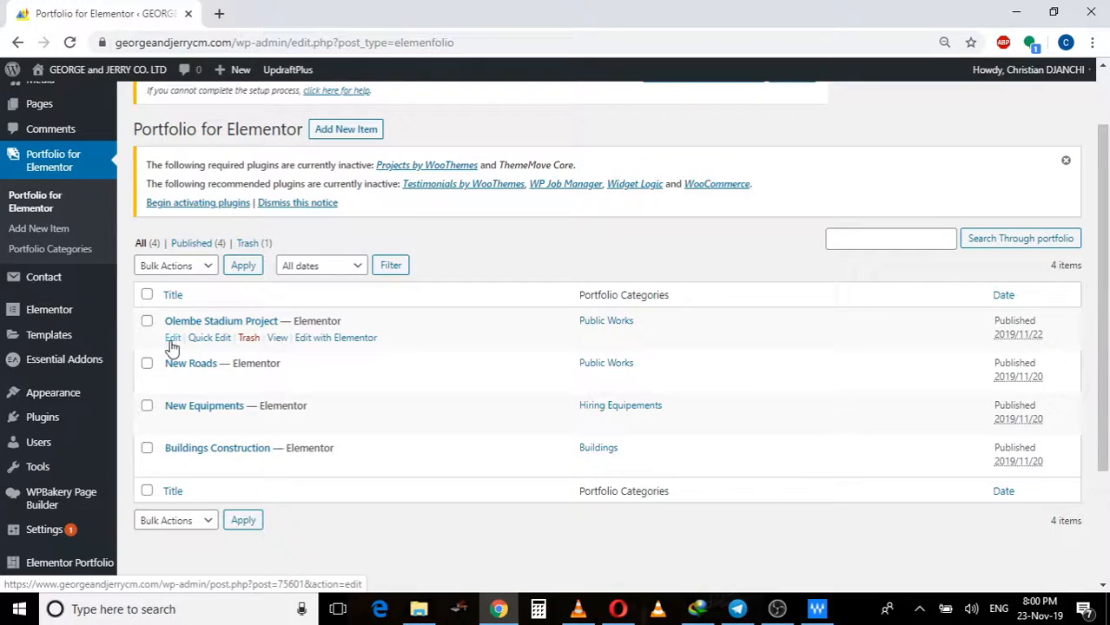
left_click(336, 339)
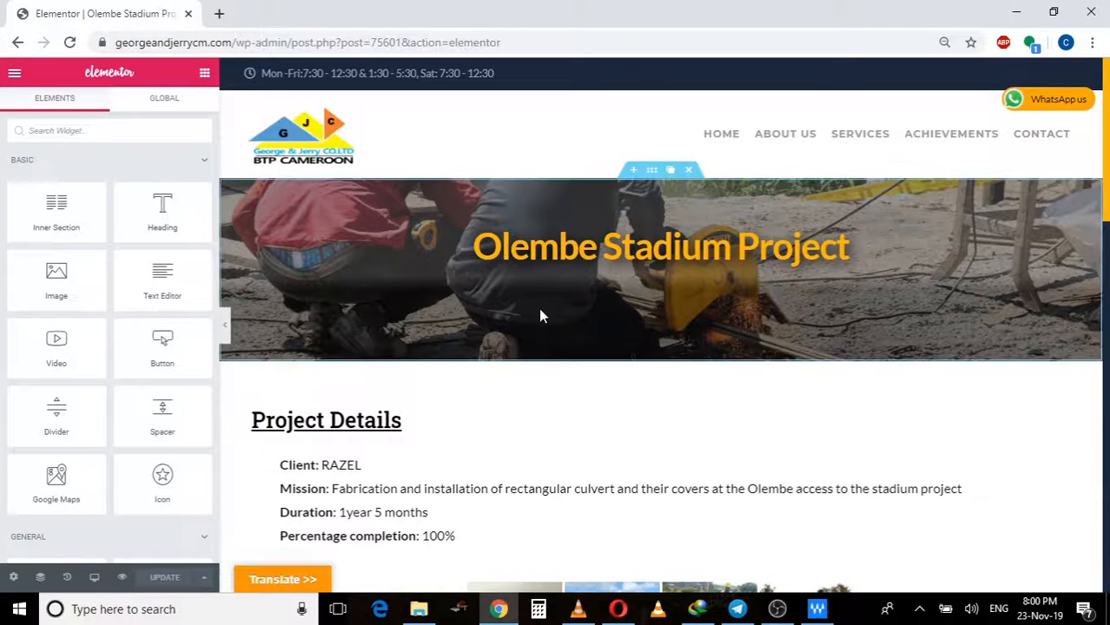
- Open the Basic Gallery below the project details and bring up its images for editing
scroll(540, 316, "down", 3)
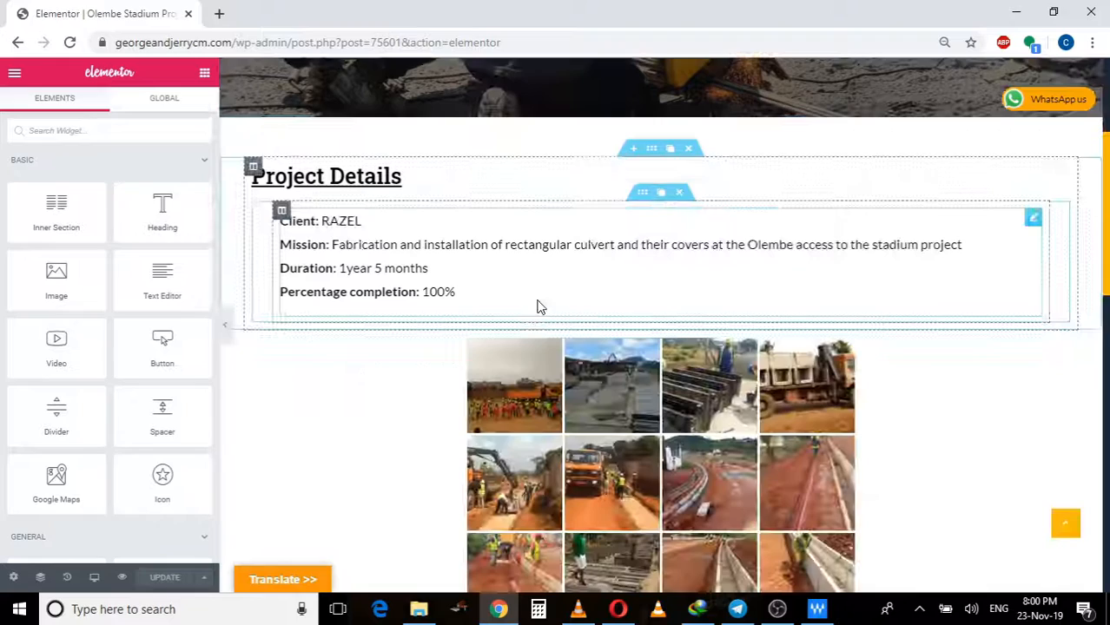
scroll(537, 305, "up", 2)
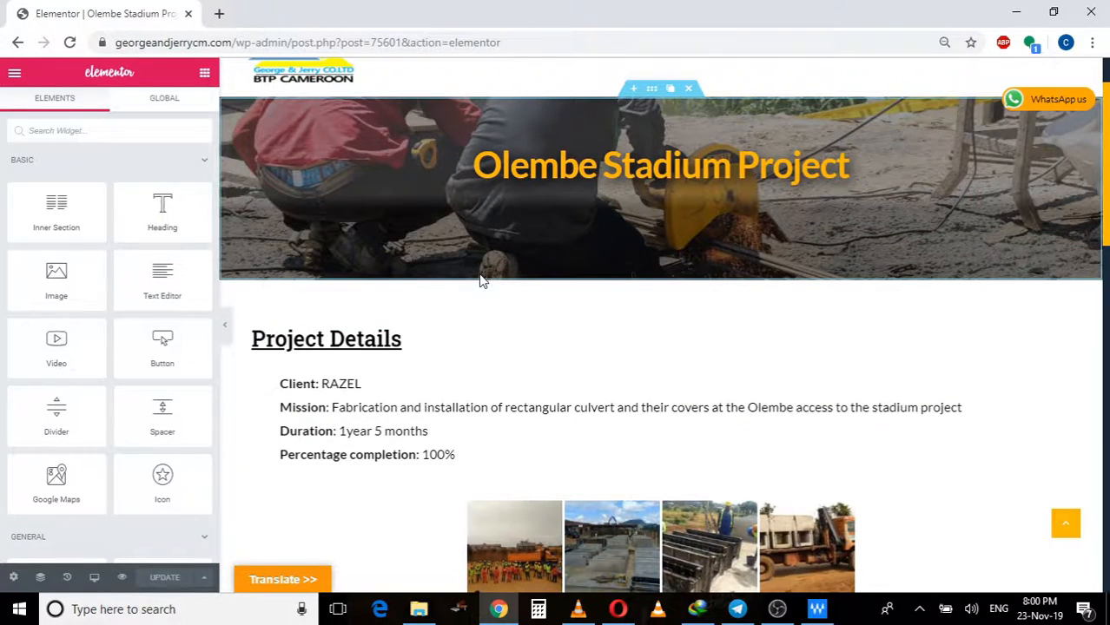
scroll(481, 280, "down", 6)
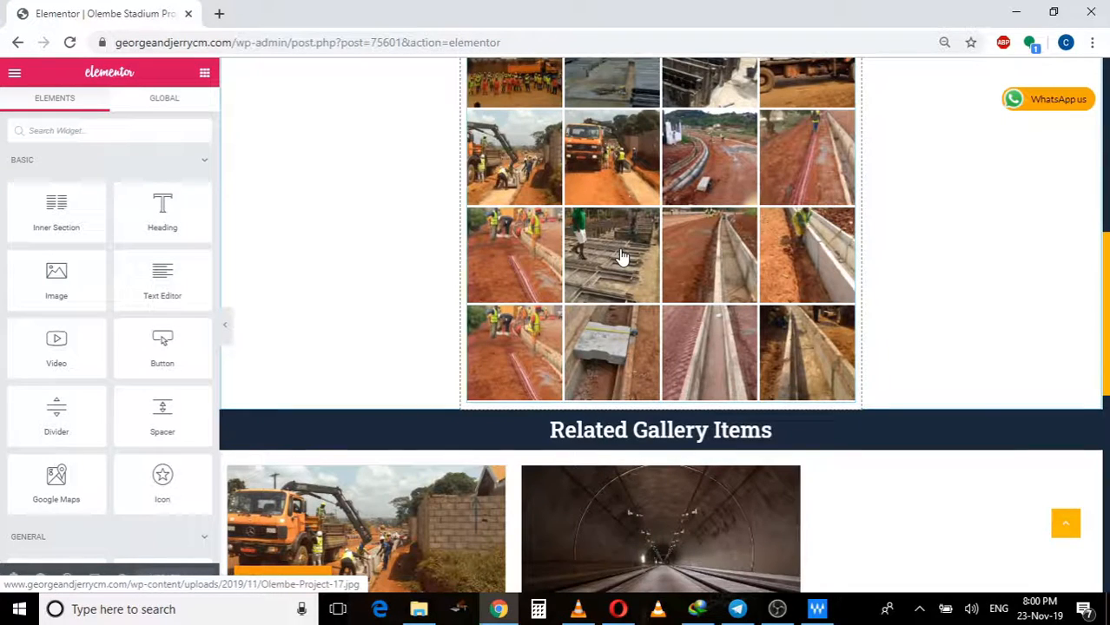
scroll(622, 256, "up", 2)
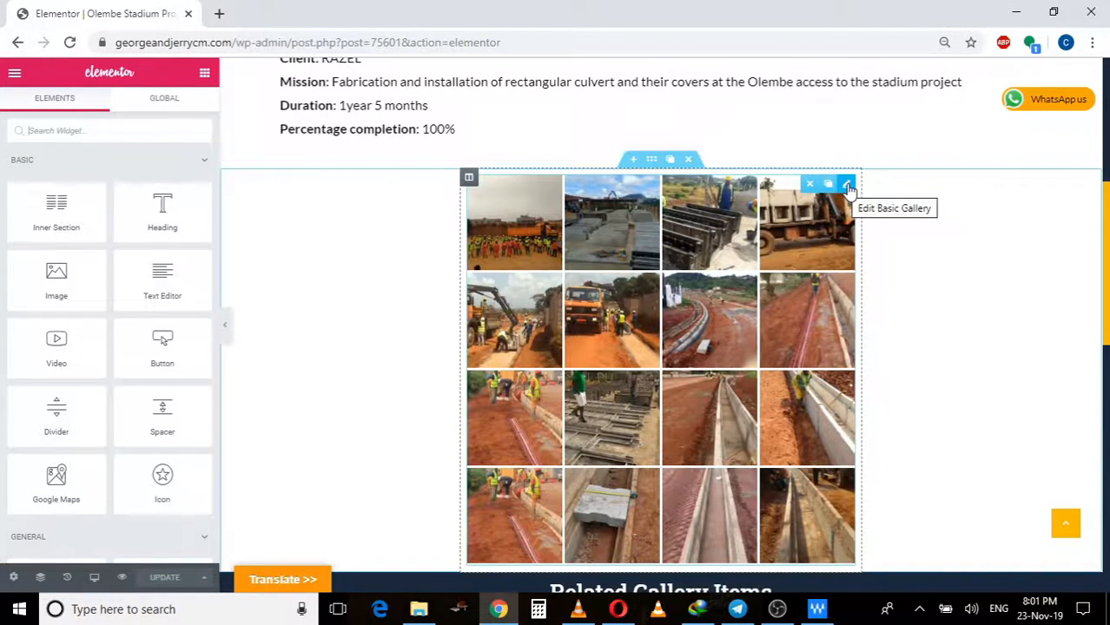
left_click(848, 185)
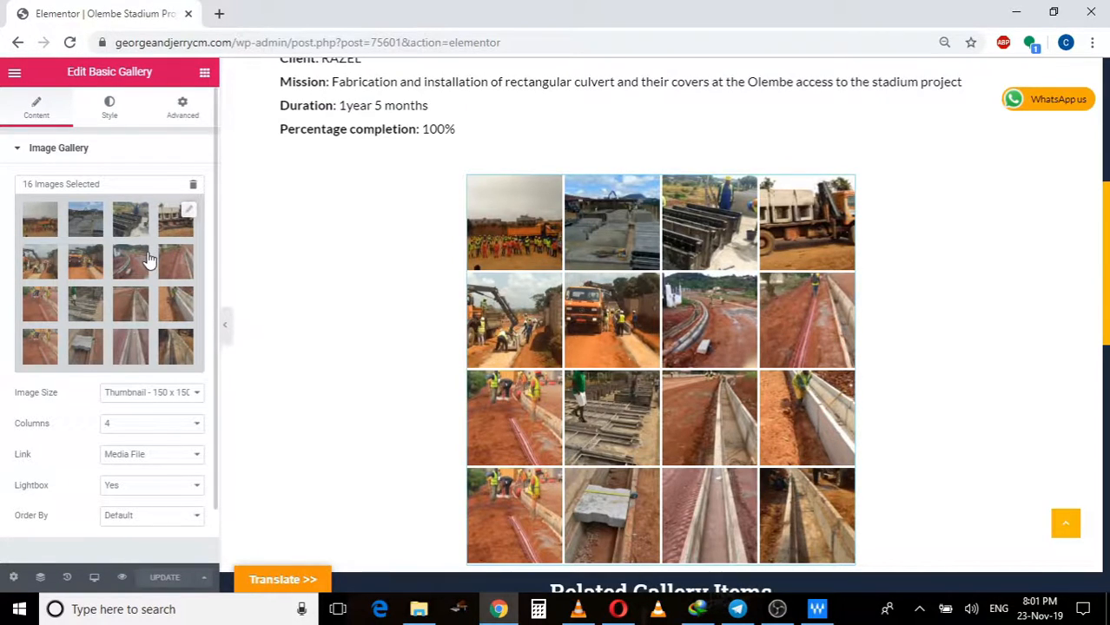
left_click(188, 213)
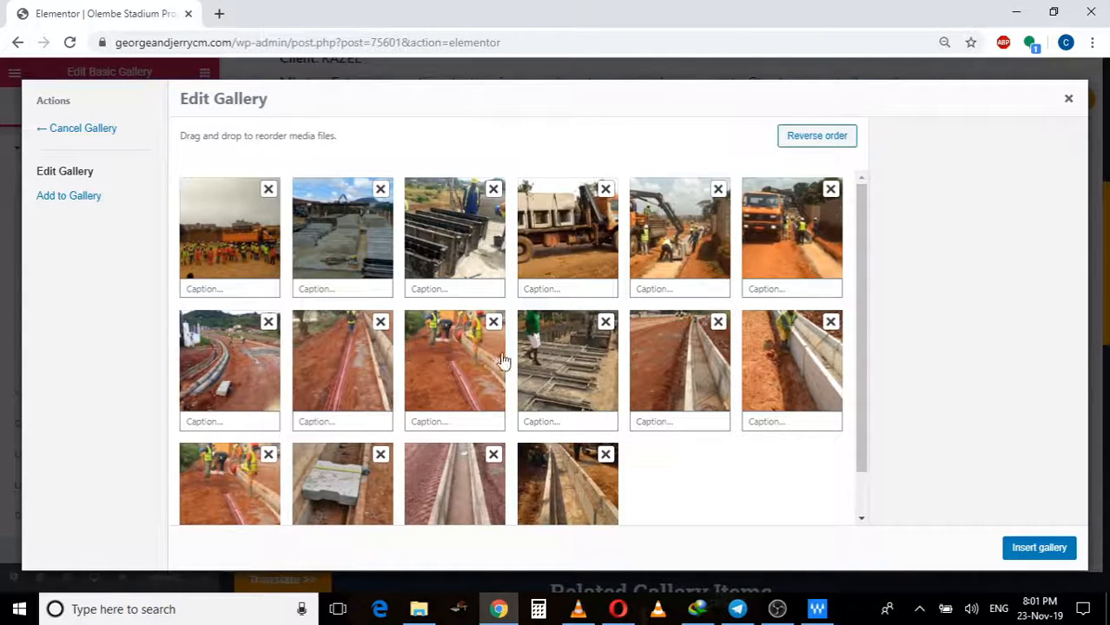
- Start adding images to the gallery and browse the existing pictures in the media library
left_click_drag(693, 261, 668, 253)
left_click_drag(674, 372, 577, 463)
left_click(61, 200)
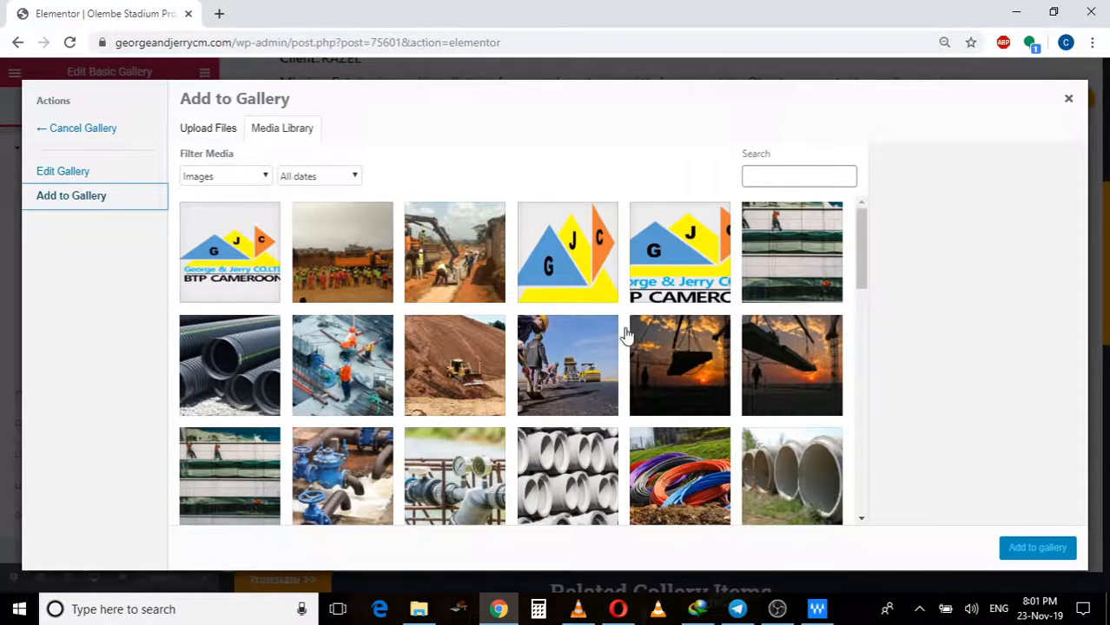
scroll(621, 339, "down", 1)
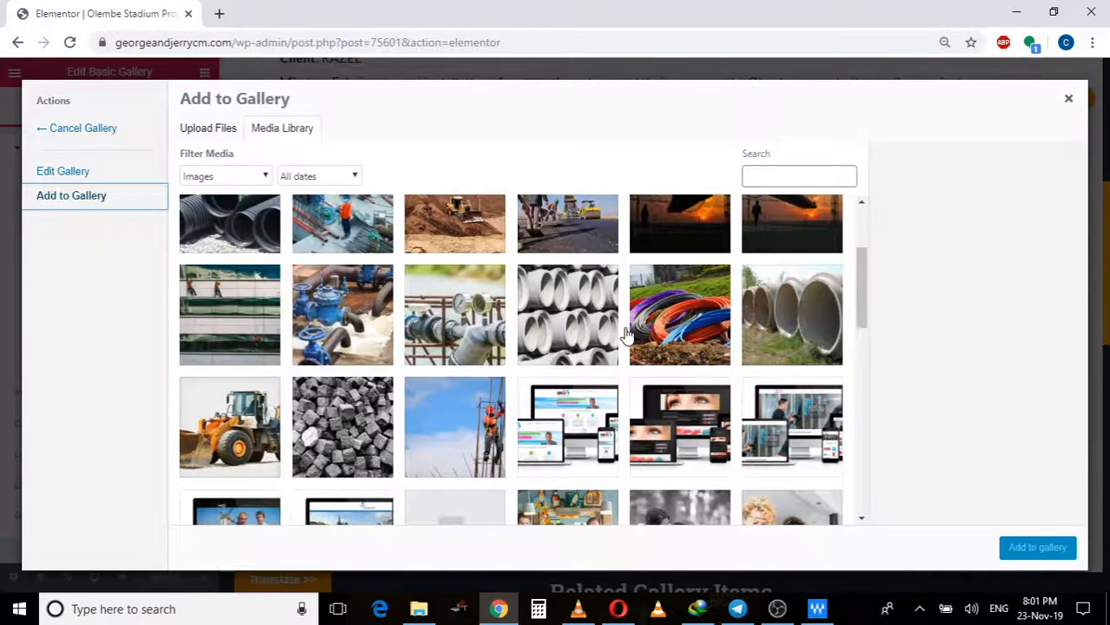
scroll(625, 334, "down", 10)
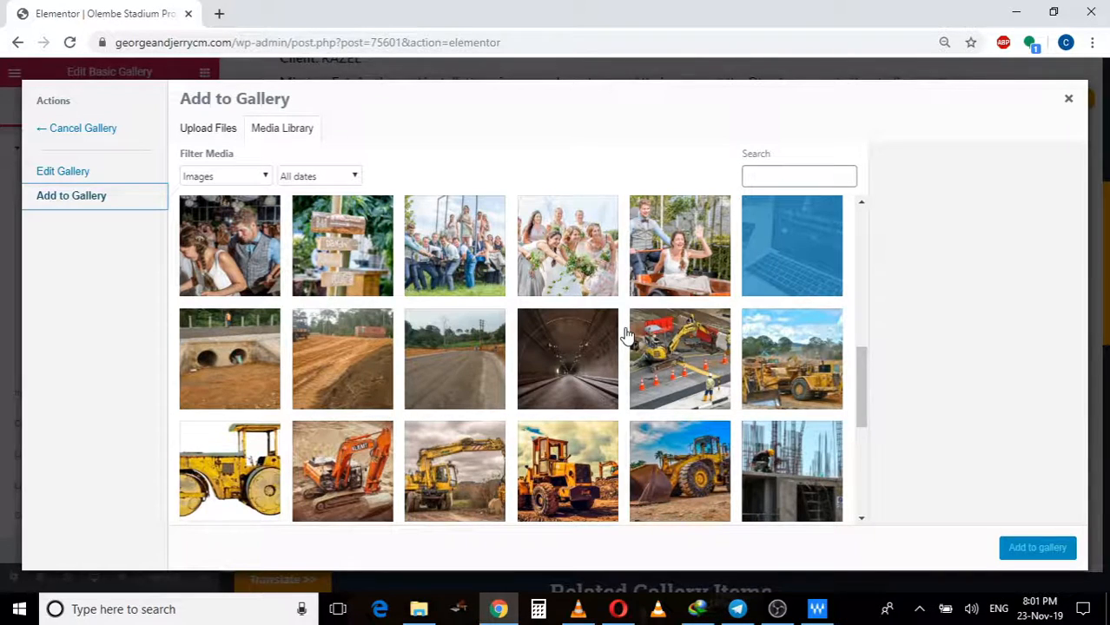
scroll(612, 343, "up", 1)
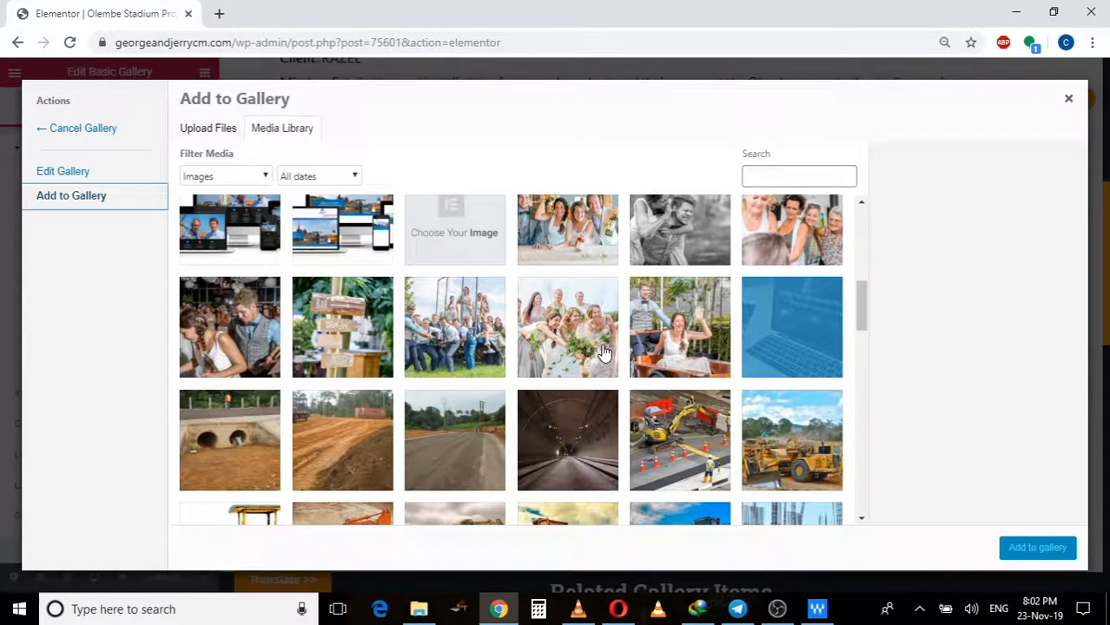
scroll(605, 351, "up", 5)
- Upload the images Roads, rouleau-compresseur and solution inspiration illumination from the PICS POUR NEW SITE folder
left_click(209, 130)
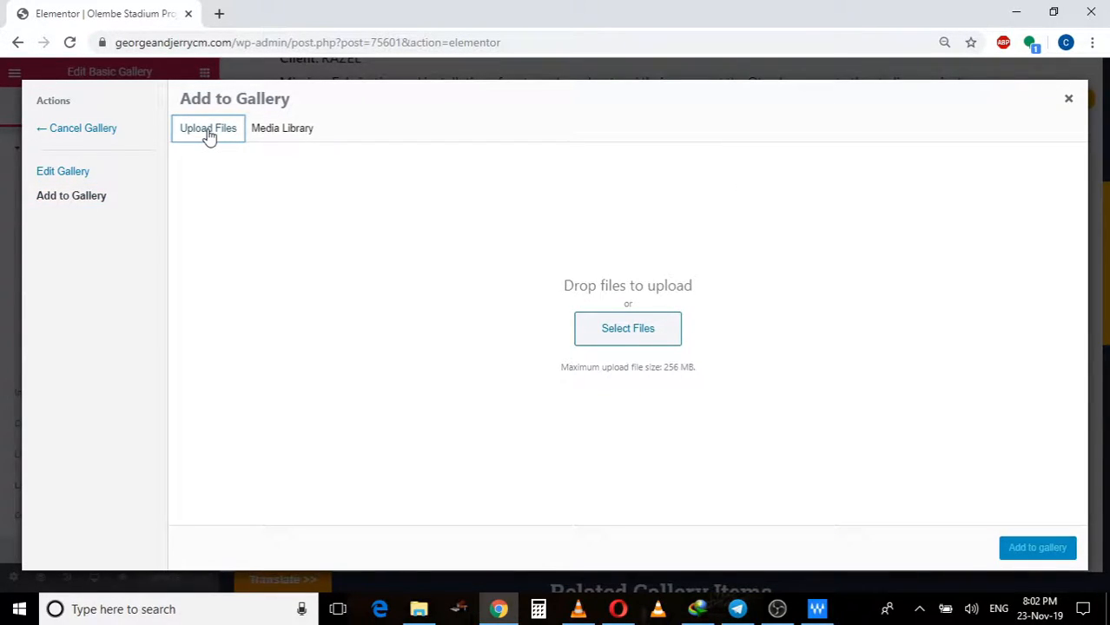
left_click(617, 339)
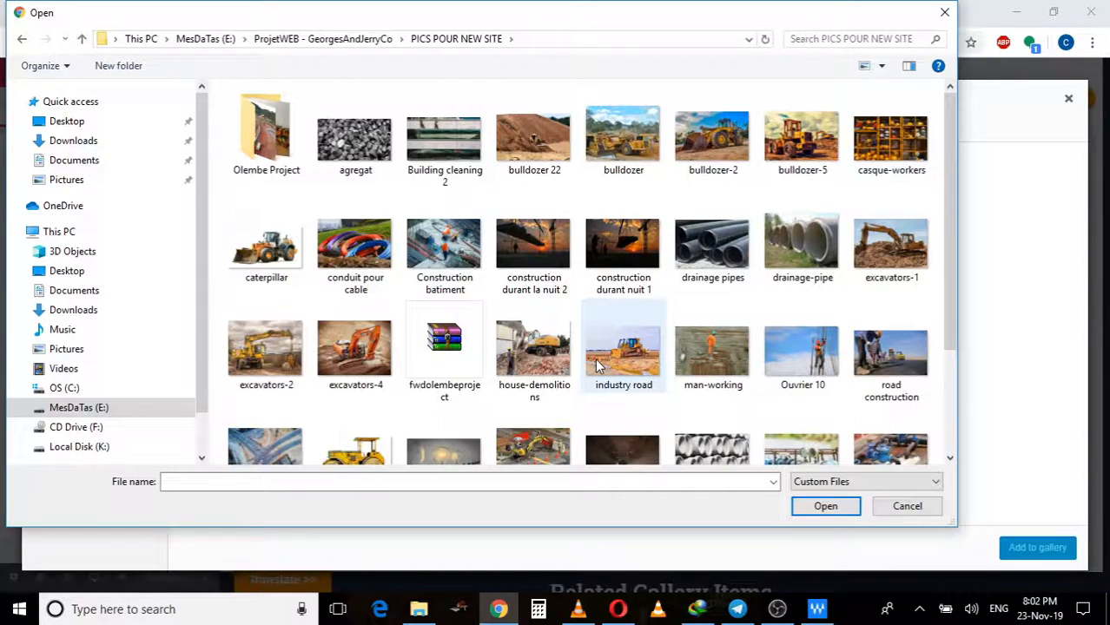
scroll(470, 416, "down", 3)
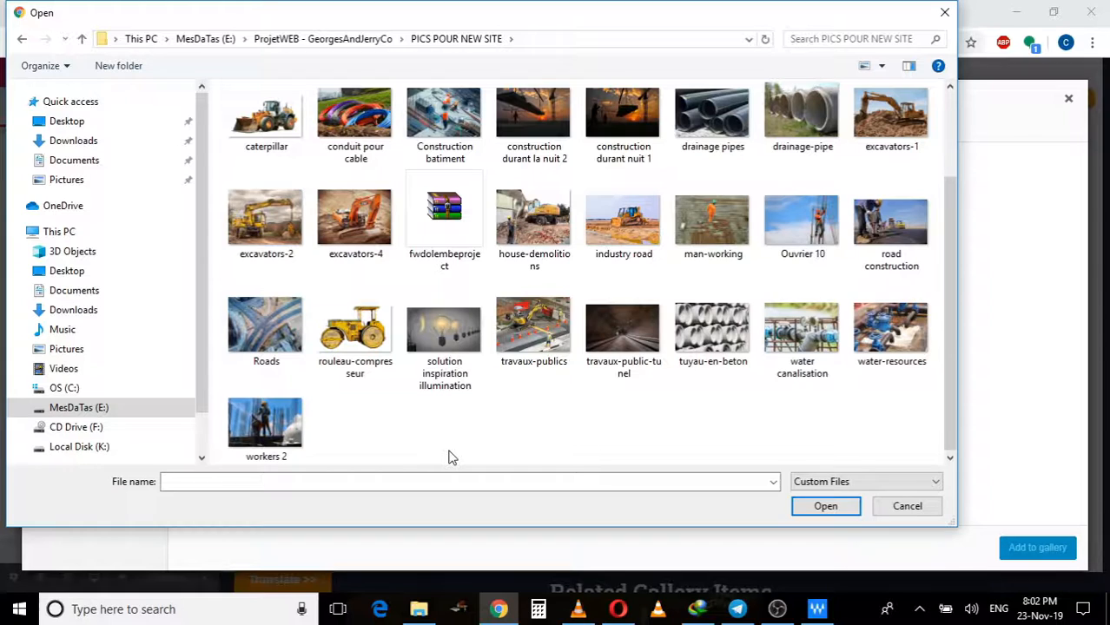
left_click_drag(448, 458, 264, 276)
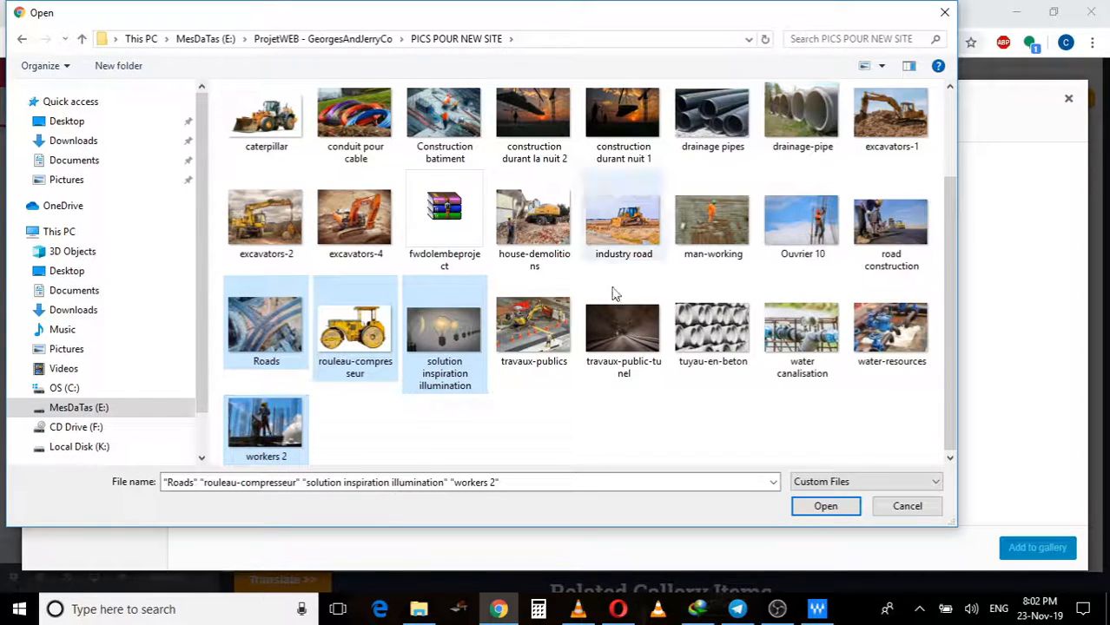
left_click(416, 416)
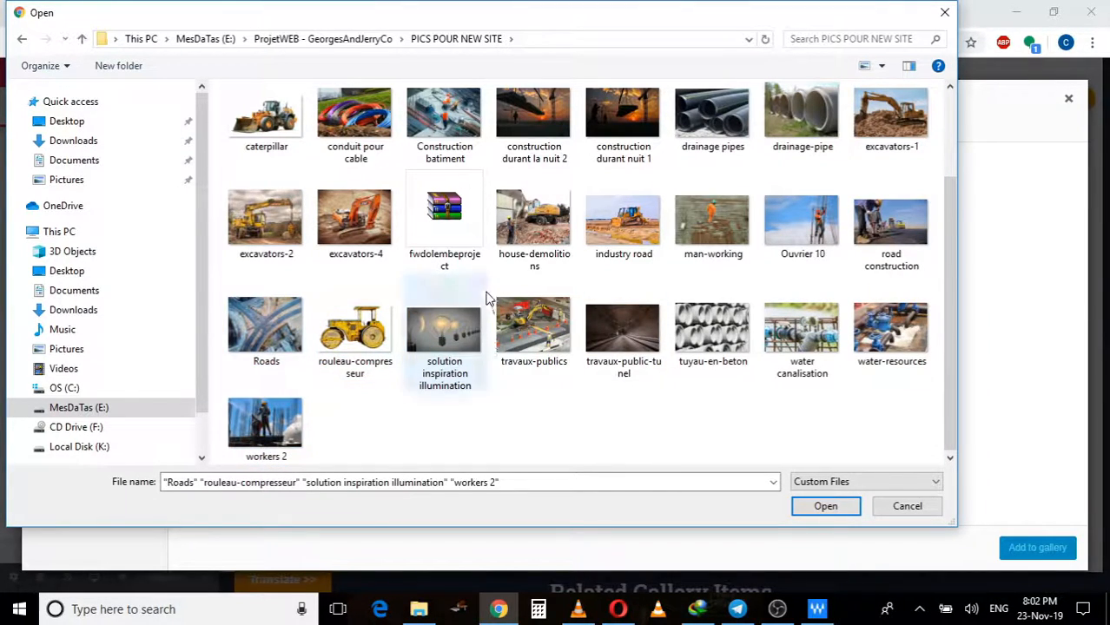
left_click_drag(484, 276, 288, 326)
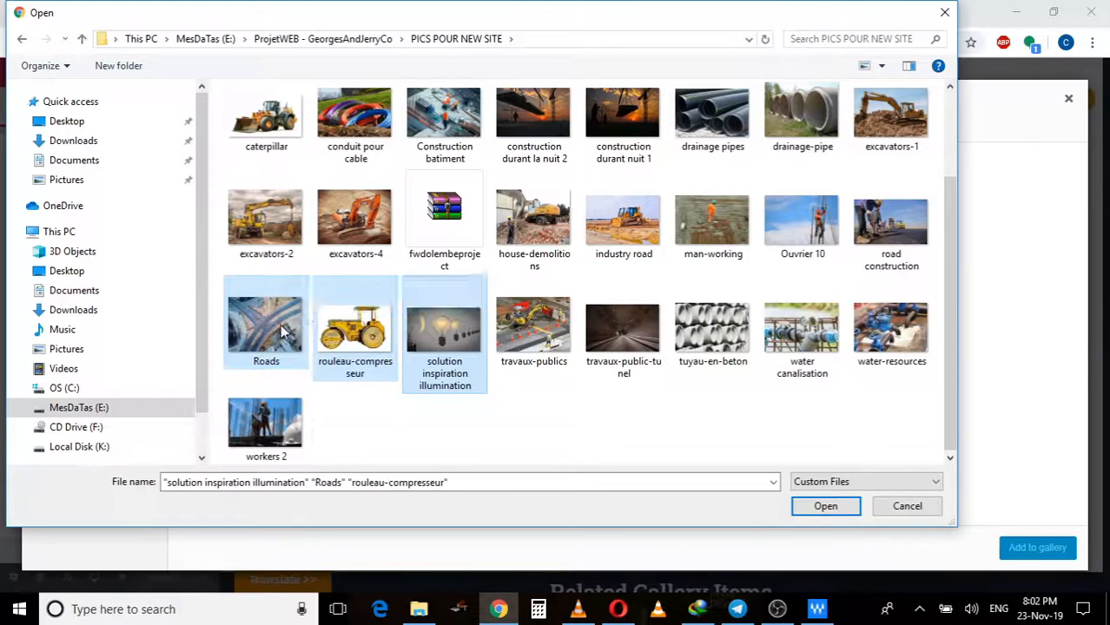
left_click(829, 511)
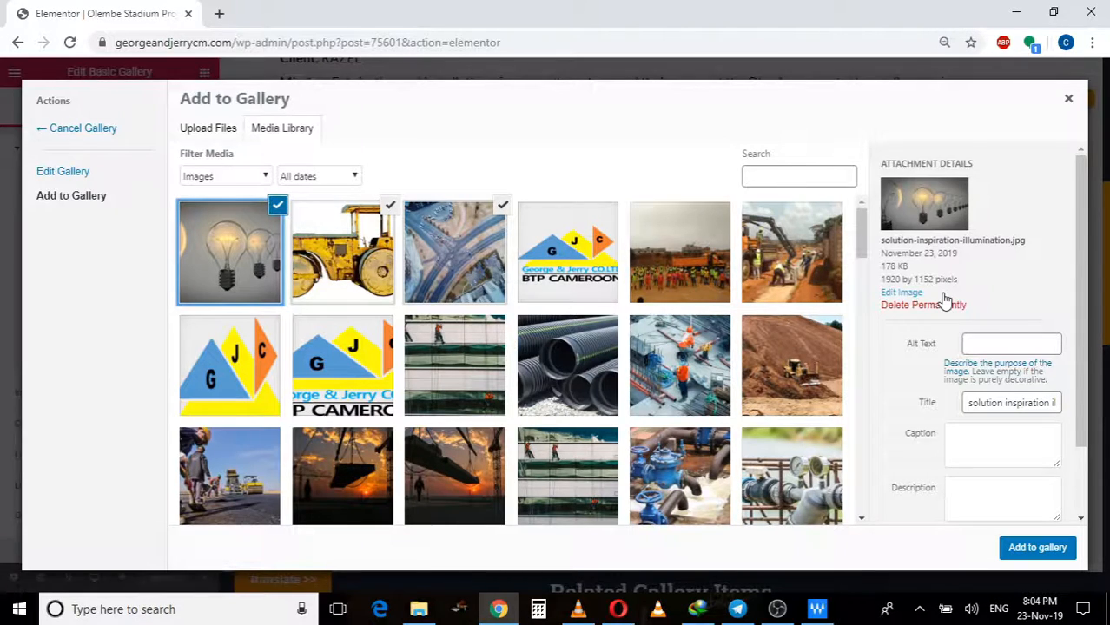
- Check the uploaded images' attachment details, then add all three to the gallery and insert it into the page
left_click(365, 273)
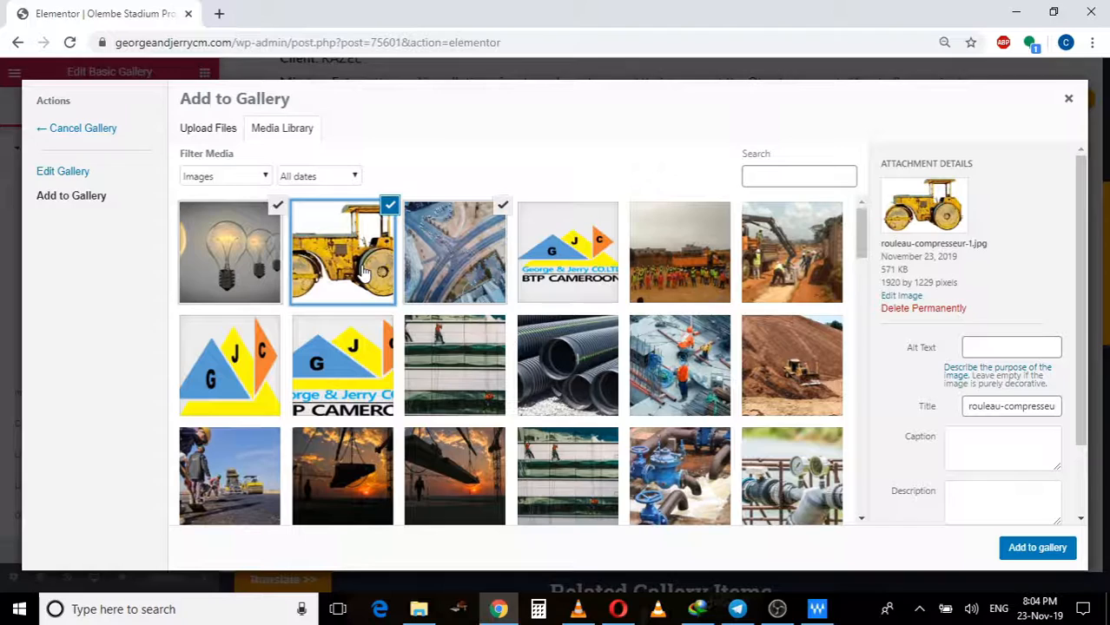
left_click(466, 267)
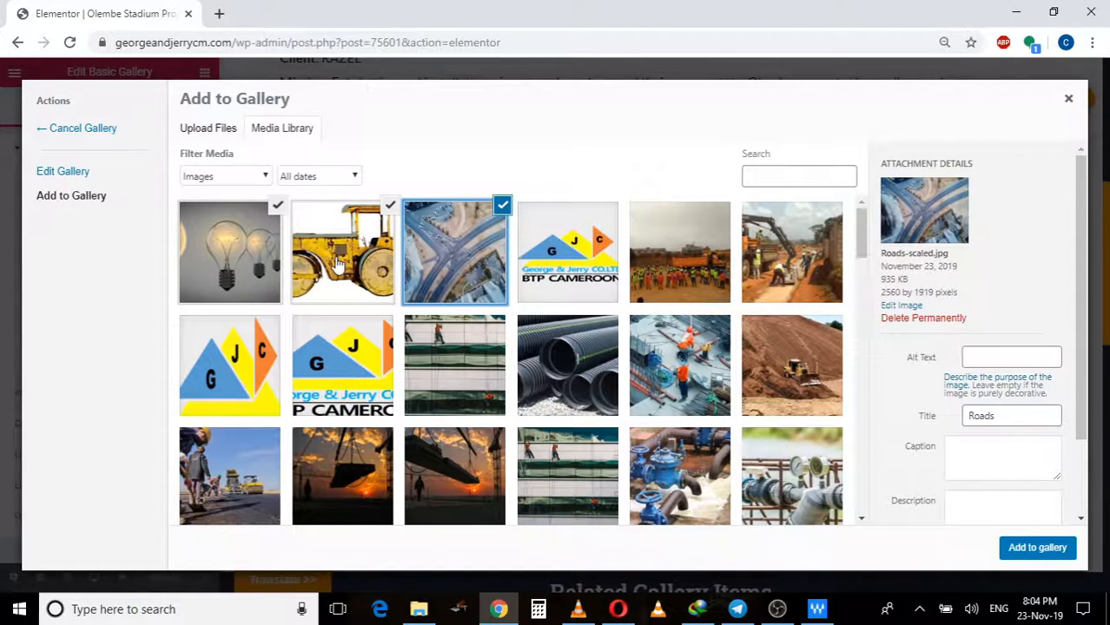
left_click(1036, 548)
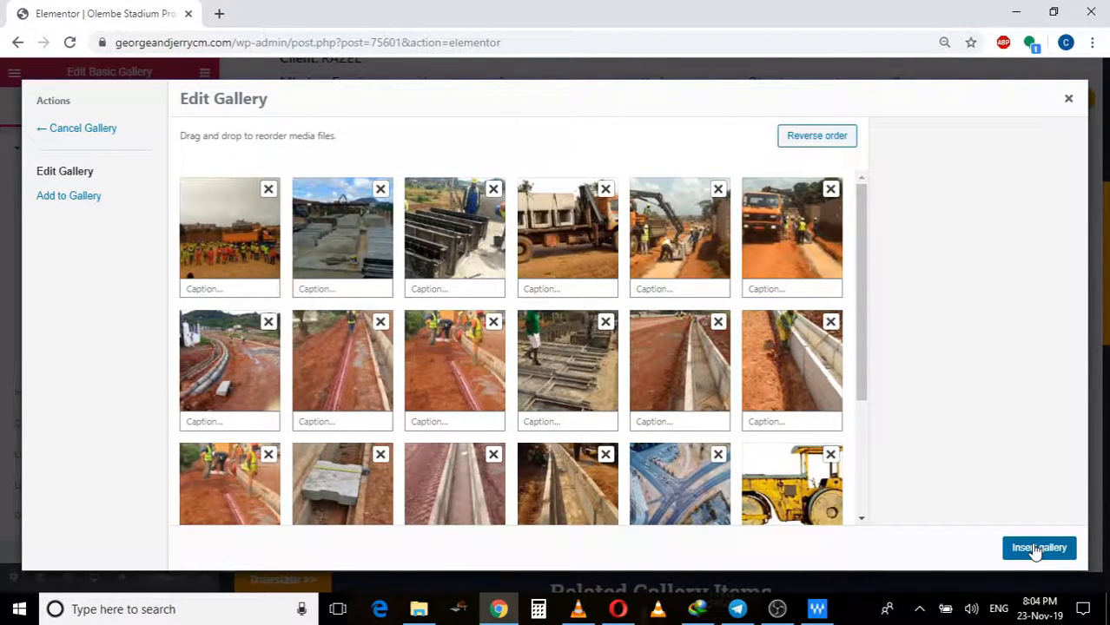
left_click(1039, 548)
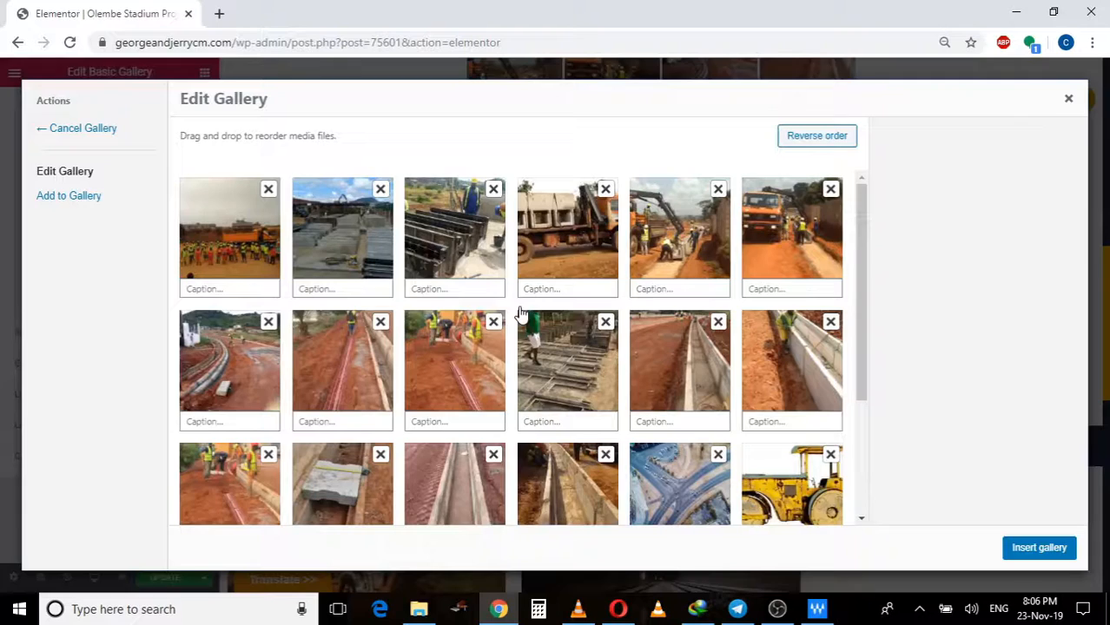
- Review the edited gallery and exit the Elementor editor to the dashboard without saving the changes
scroll(524, 314, "down", 3)
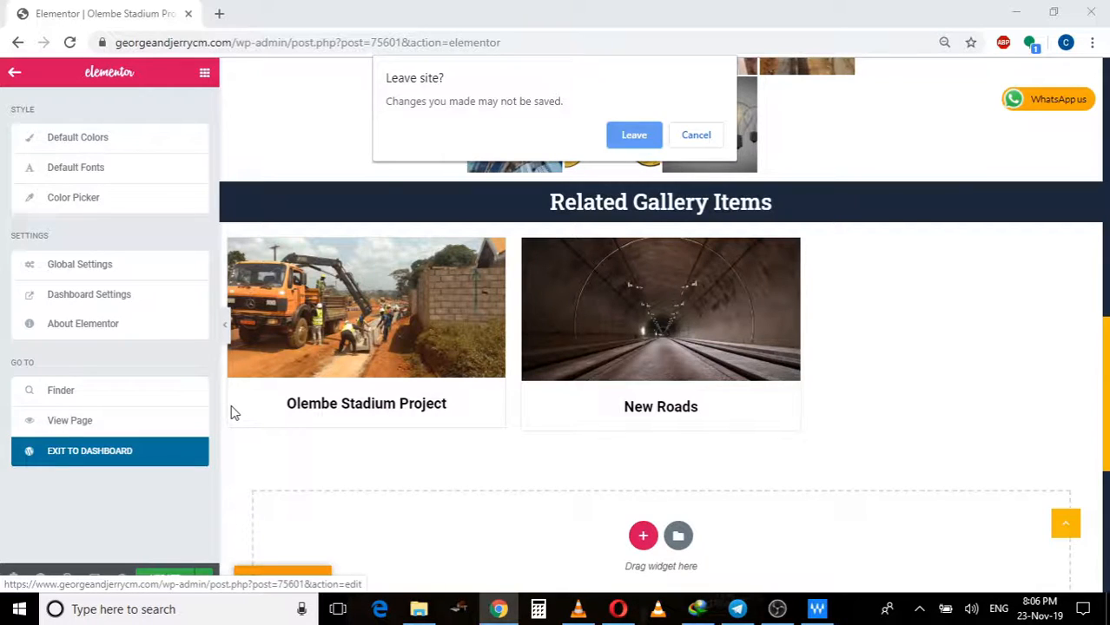
key("Return")
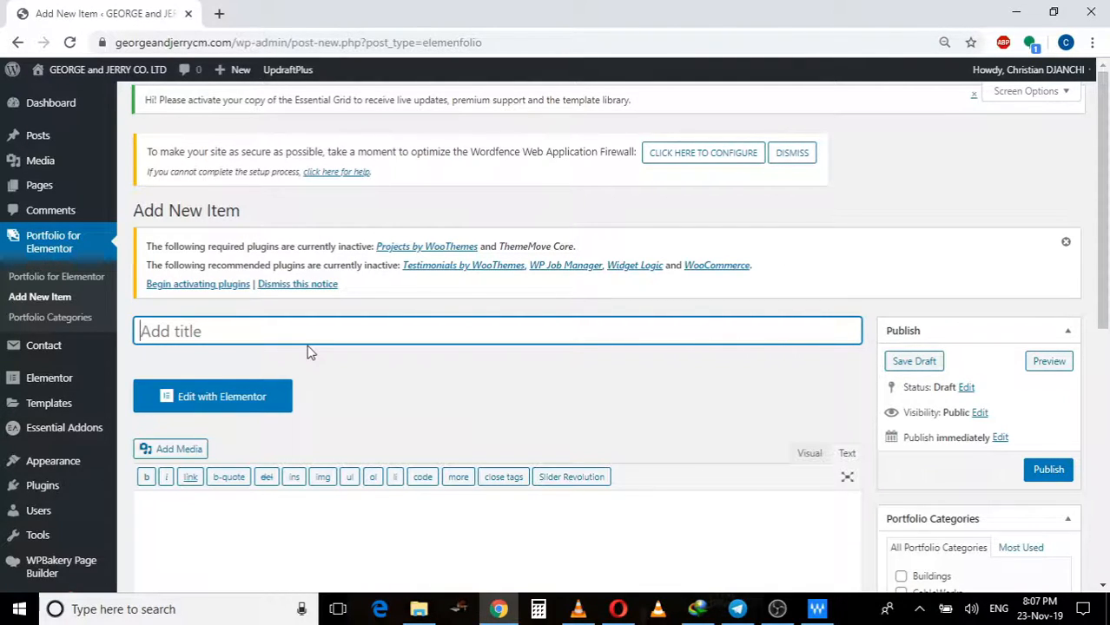
- Title the new portfolio item "Yaounde Road" and assign it to the Public Works category
type("Yaounde ")
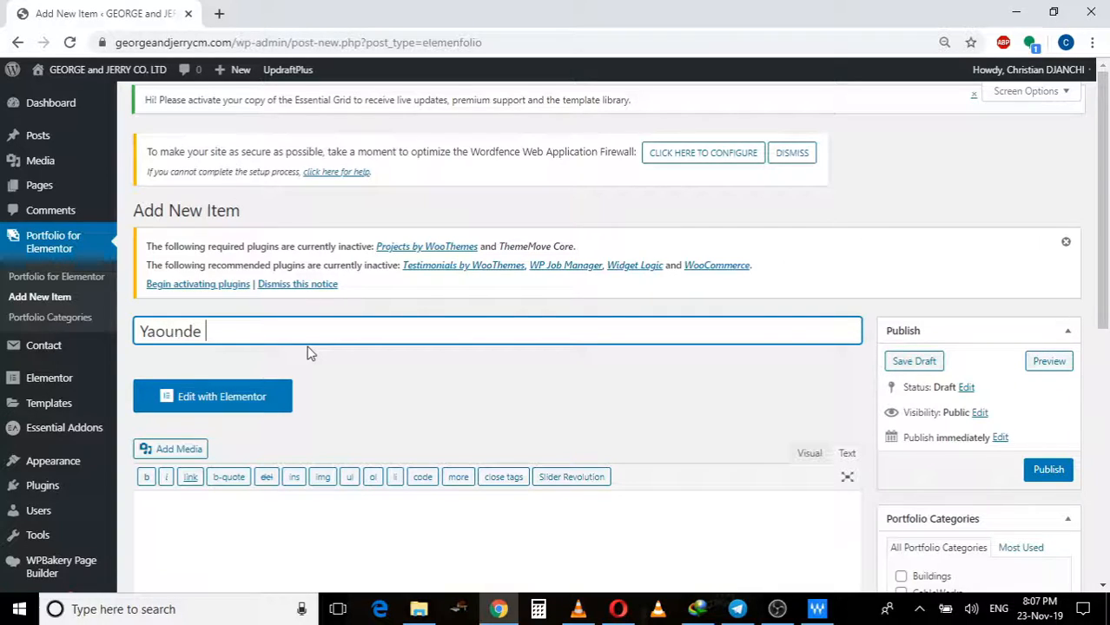
type("Road")
scroll(476, 232, "down", 2)
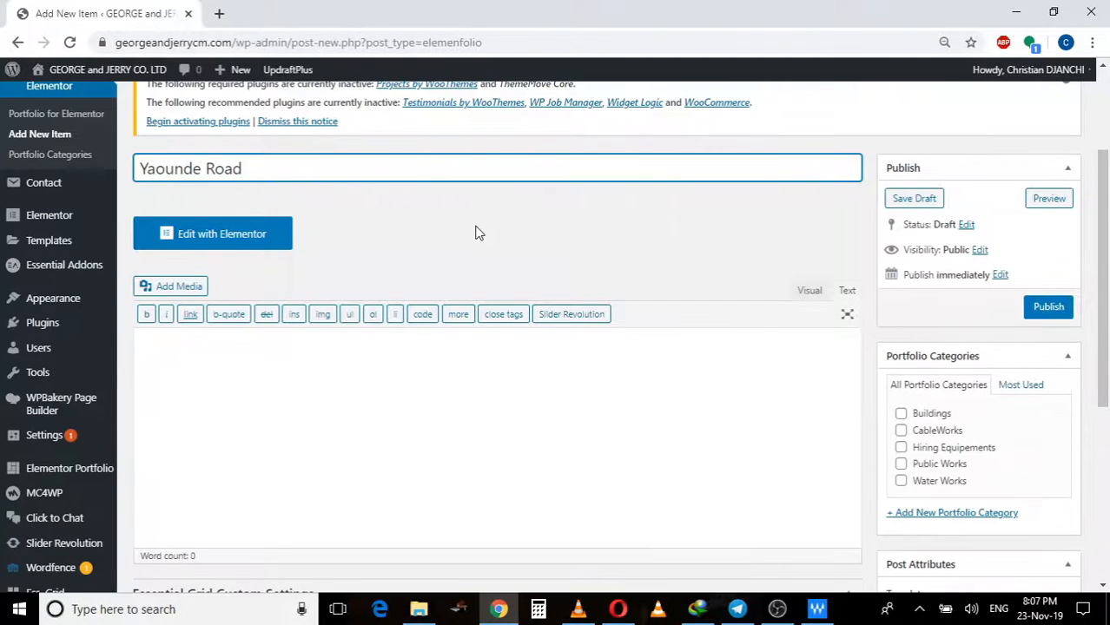
scroll(927, 278, "down", 2)
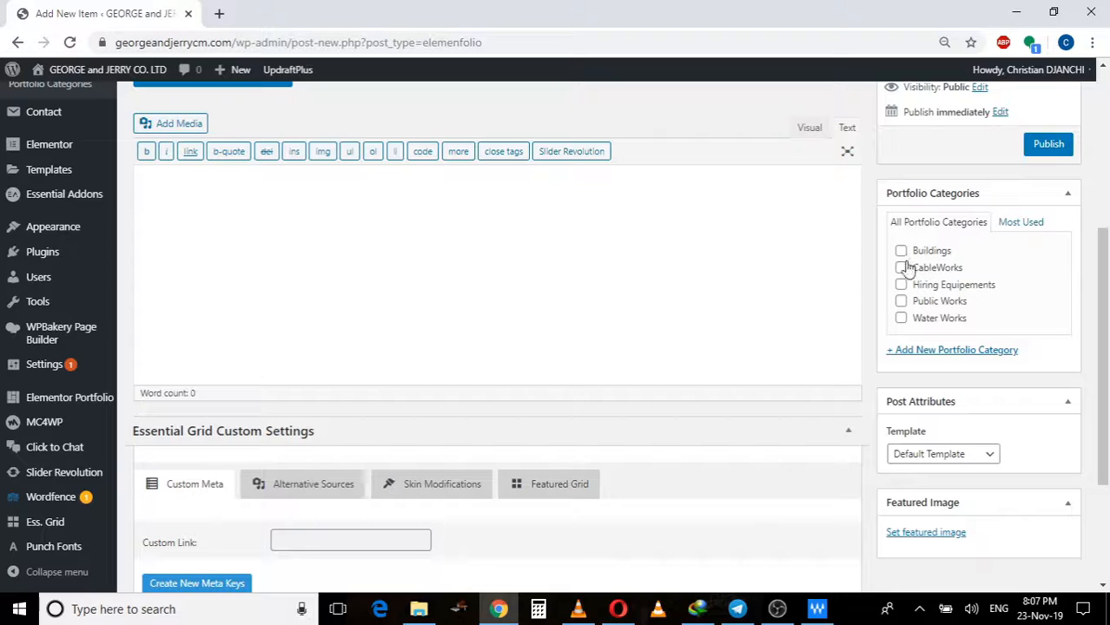
scroll(594, 273, "up", 1)
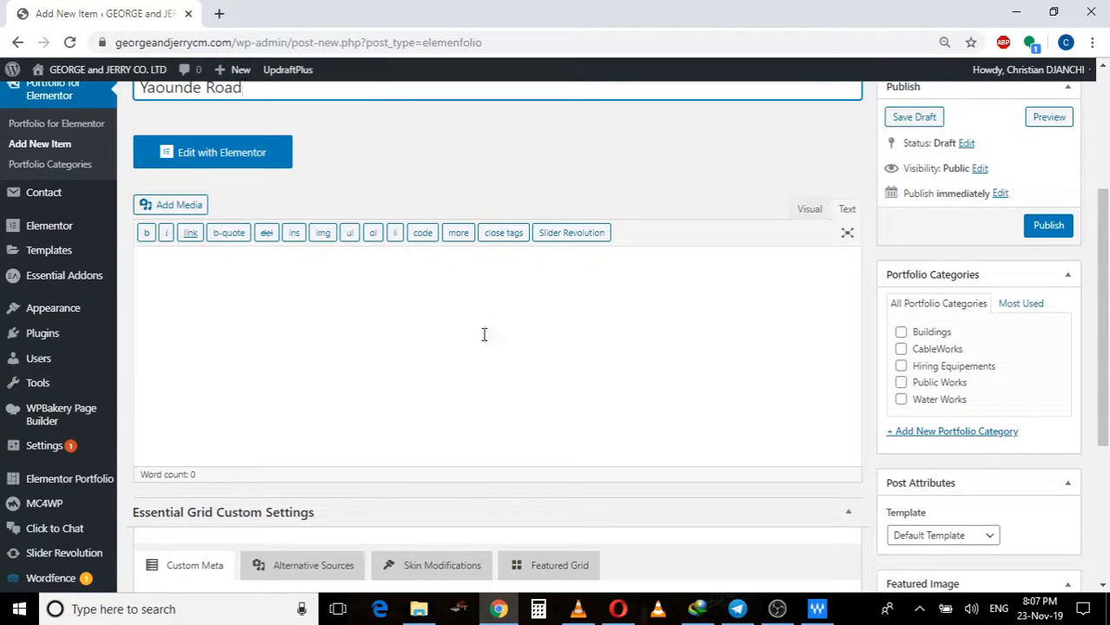
scroll(729, 283, "down", 1)
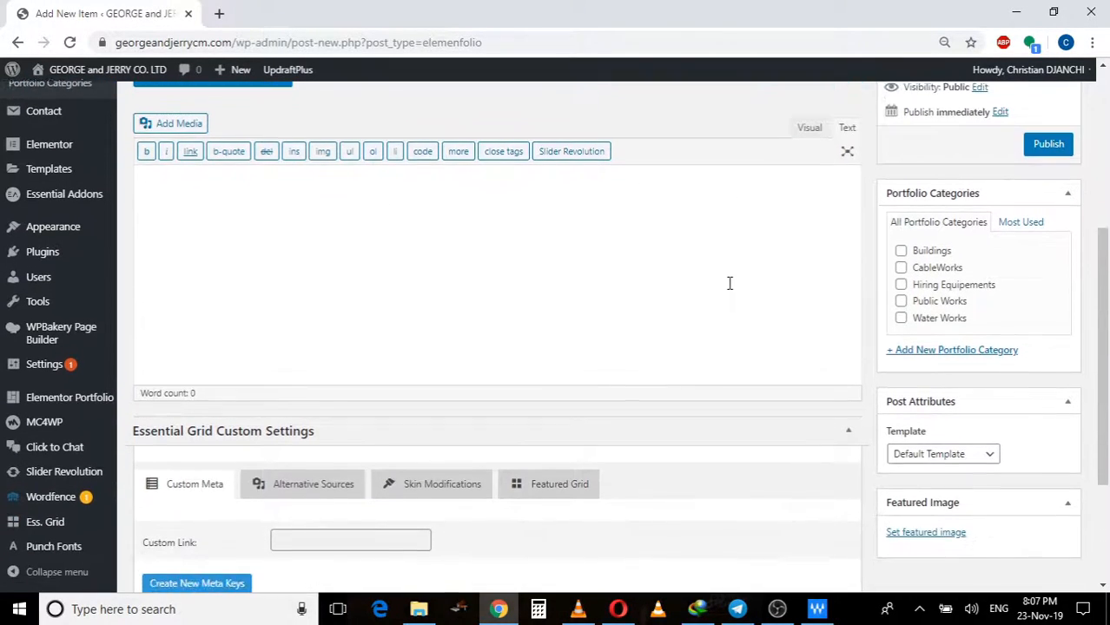
left_click(901, 304)
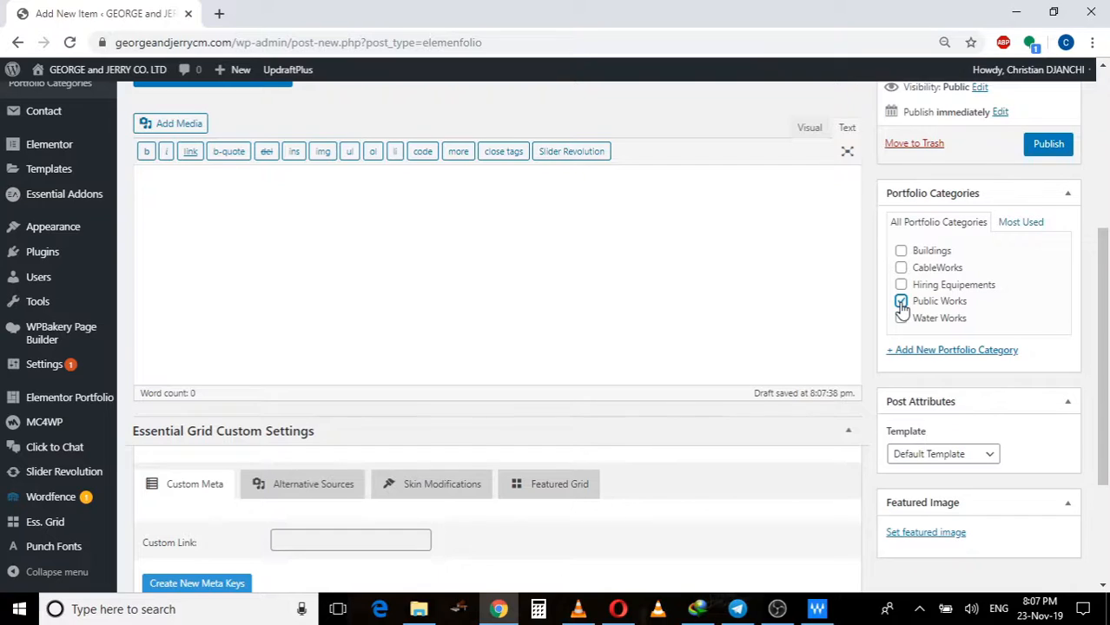
- Set the new portfolio item's template to Elementor Full Width
scroll(901, 308, "down", 1)
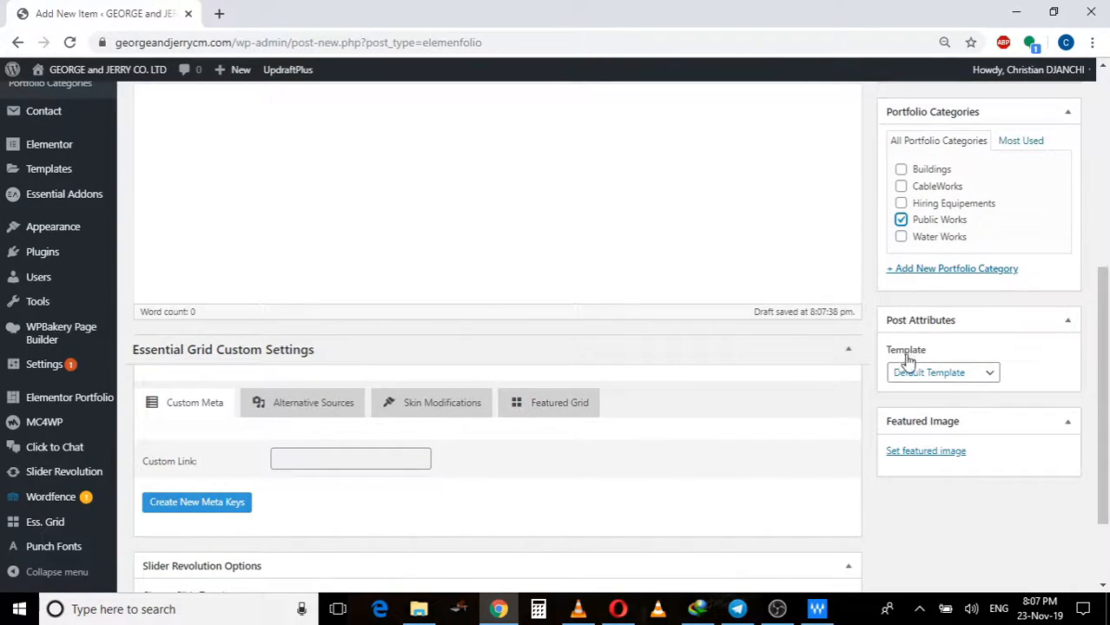
left_click(990, 376)
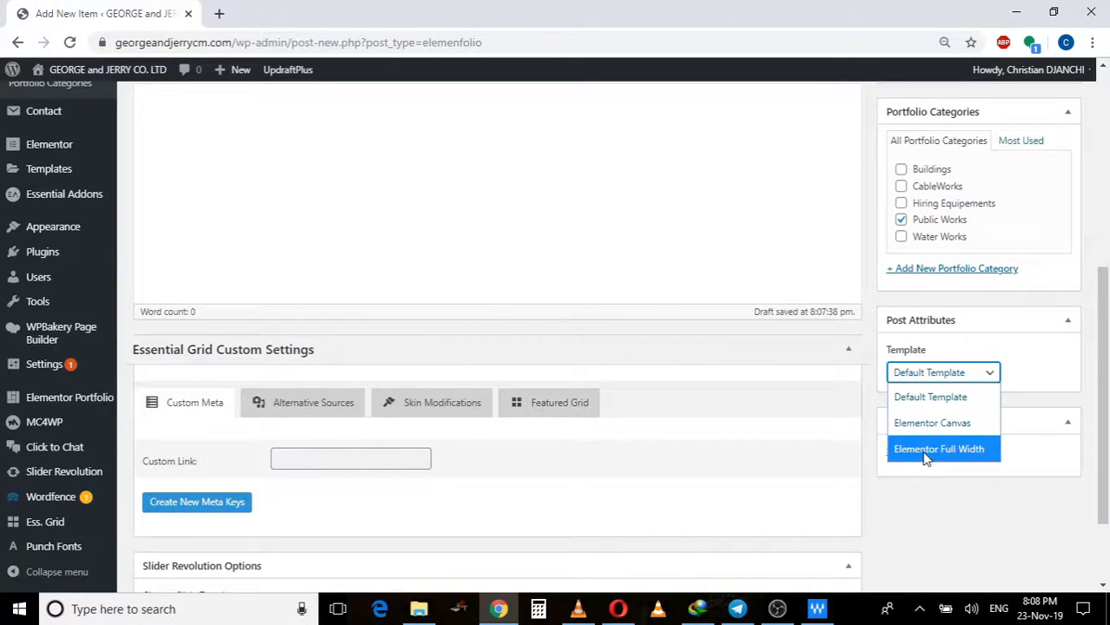
left_click(926, 453)
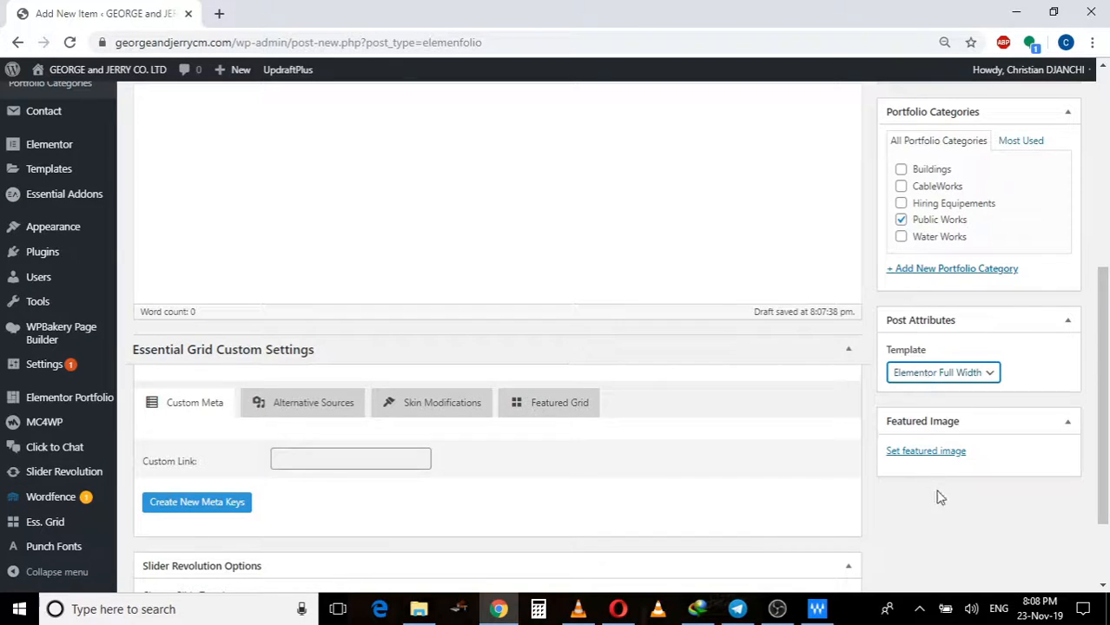
- Set road-construction.jpg from the media library as the portfolio item's featured image
scroll(941, 474, "down", 2)
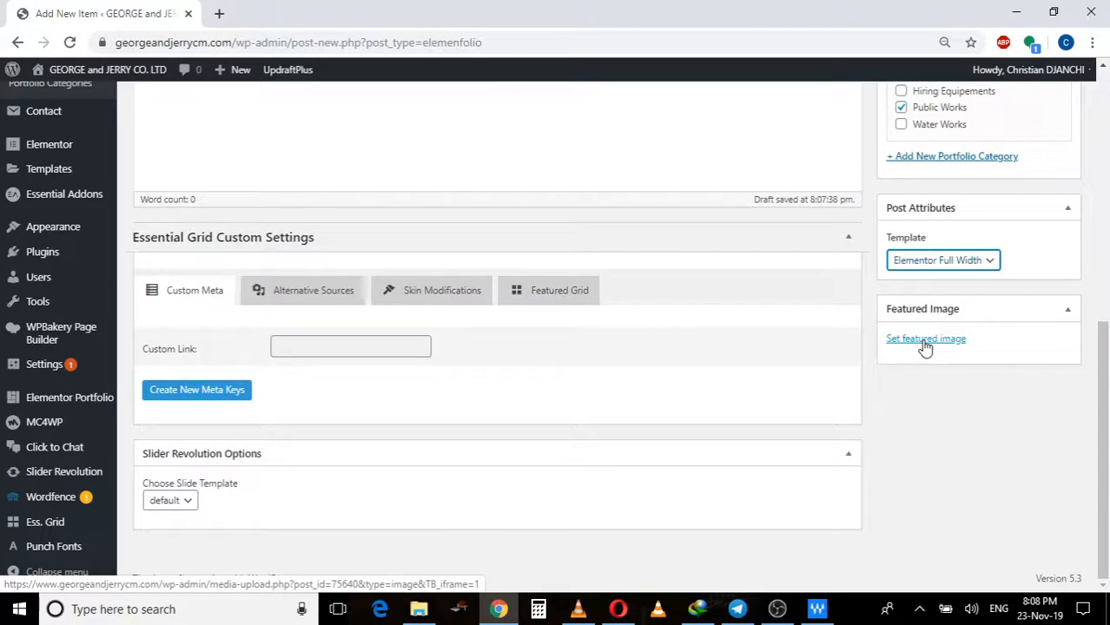
left_click(923, 342)
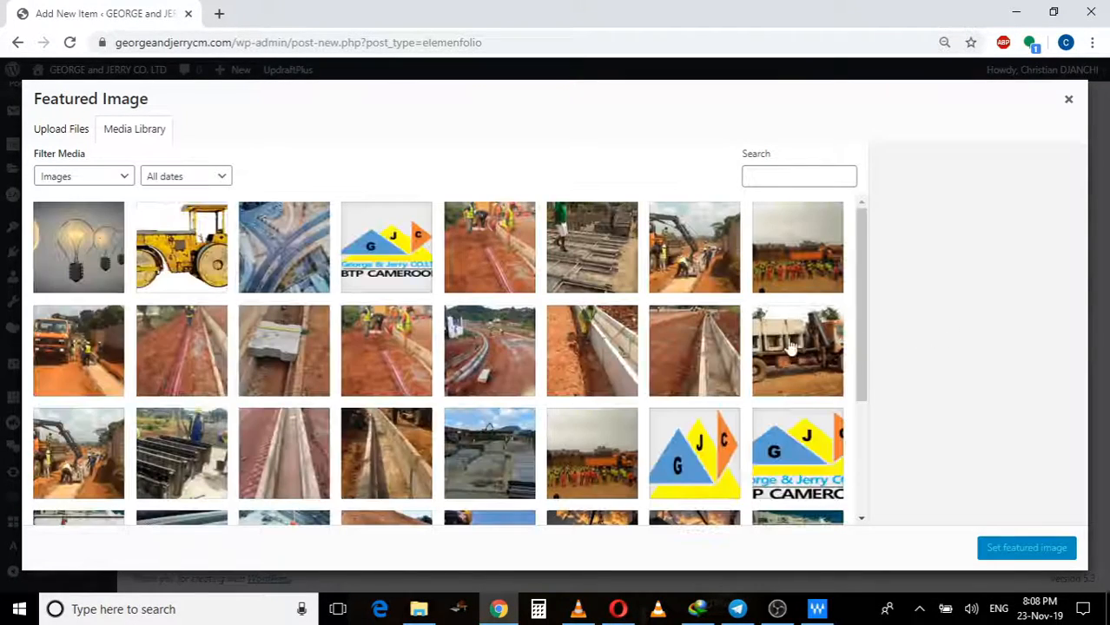
scroll(529, 373, "down", 3)
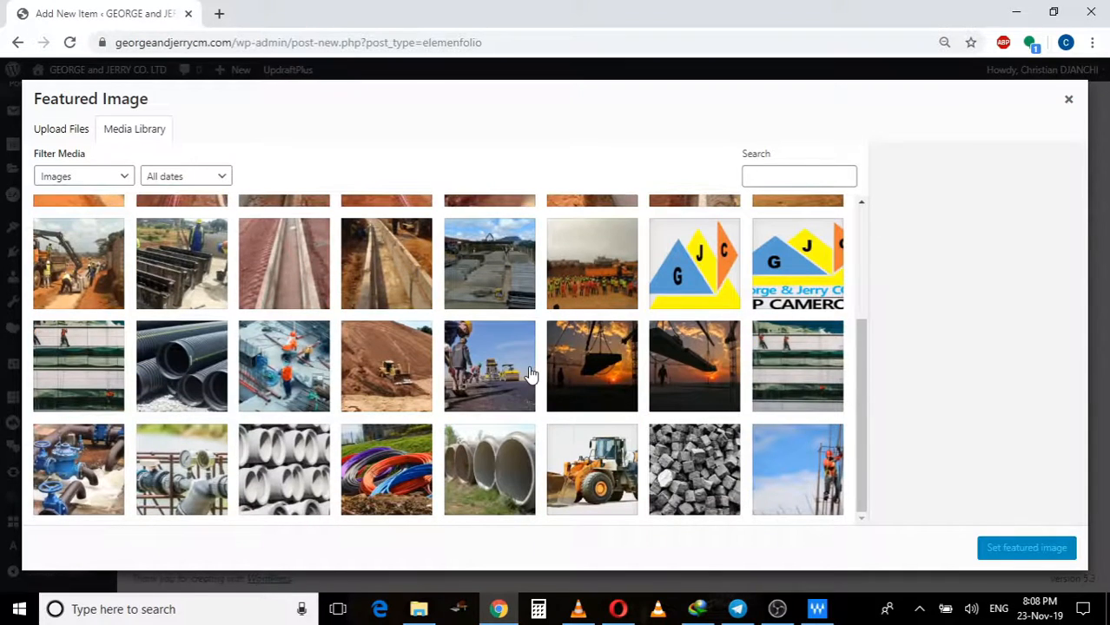
scroll(531, 373, "down", 2)
scroll(584, 347, "down", 3)
scroll(584, 347, "up", 3)
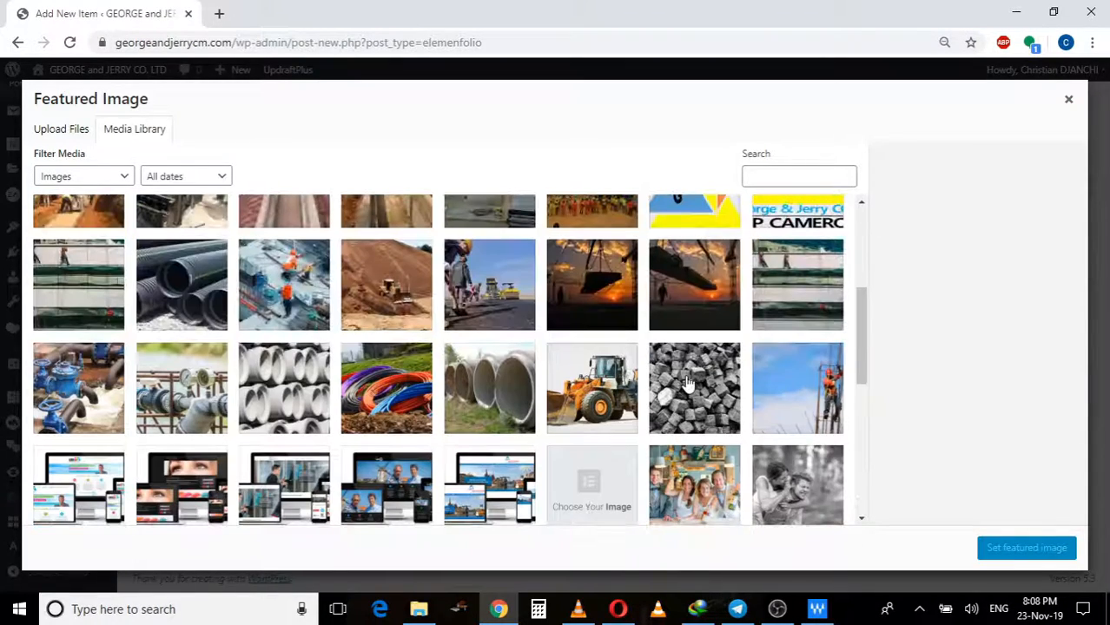
left_click(491, 295)
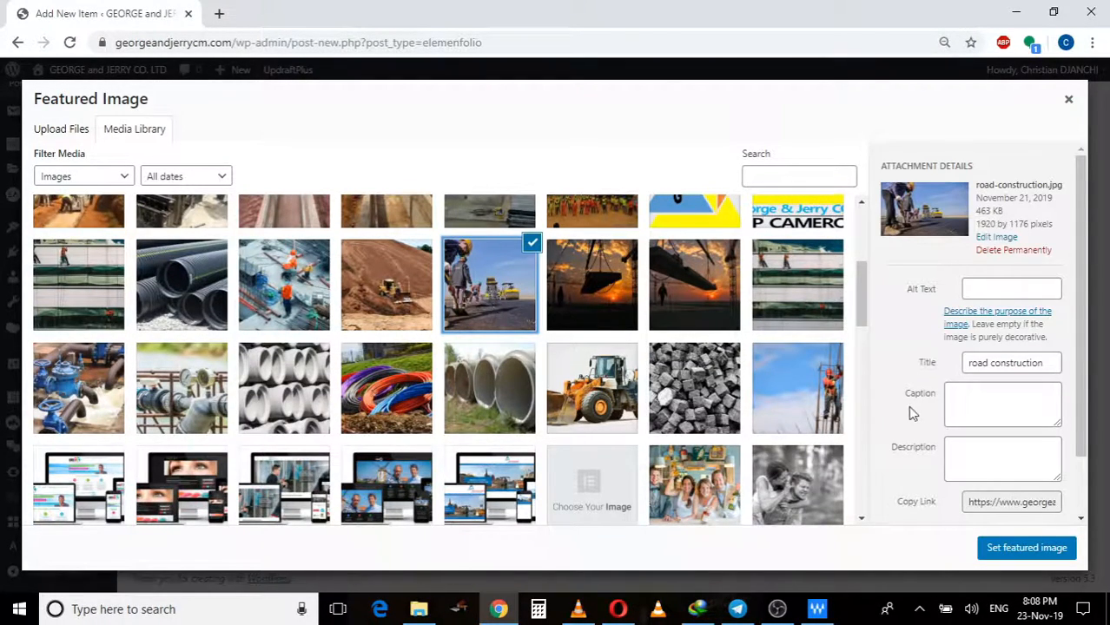
left_click(1027, 549)
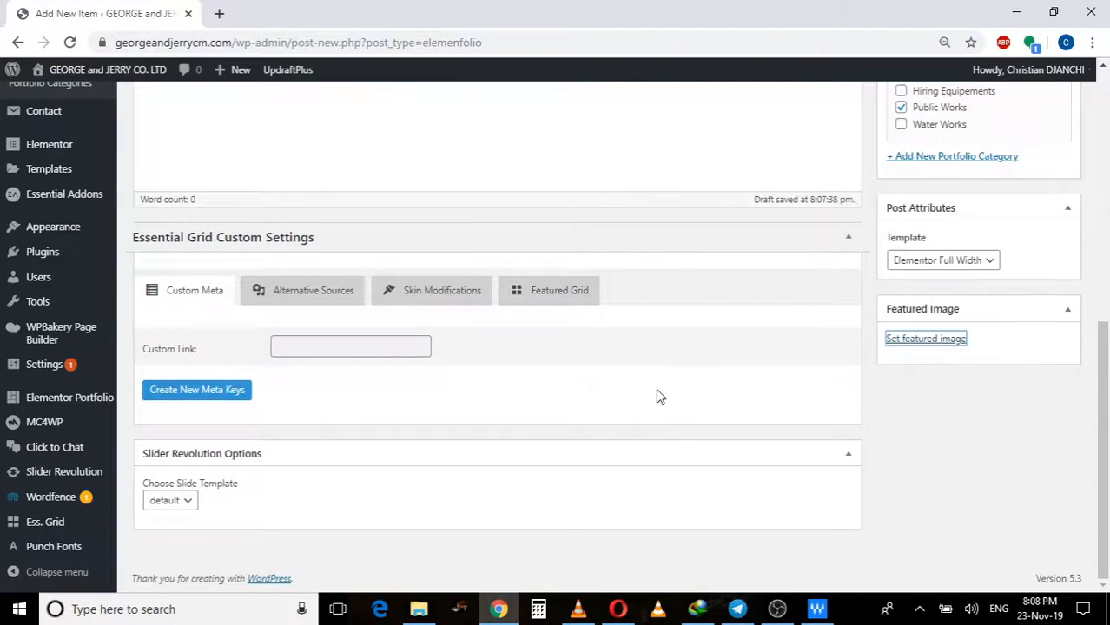
- Publish the Yaounde Road portfolio item and open it for editing in Elementor
scroll(656, 397, "up", 5)
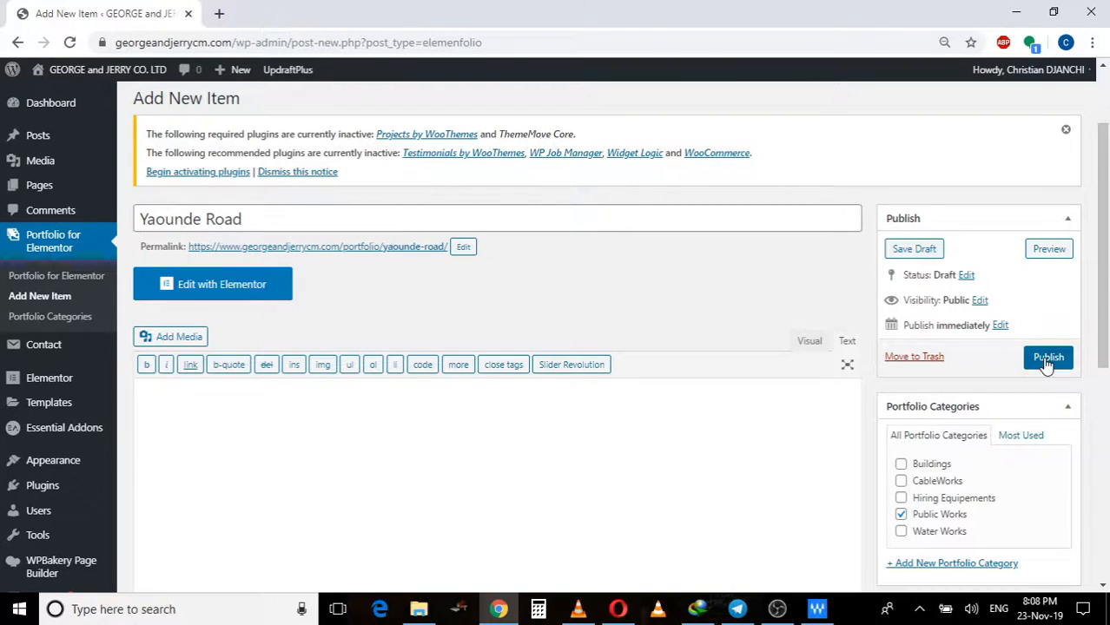
left_click(1047, 359)
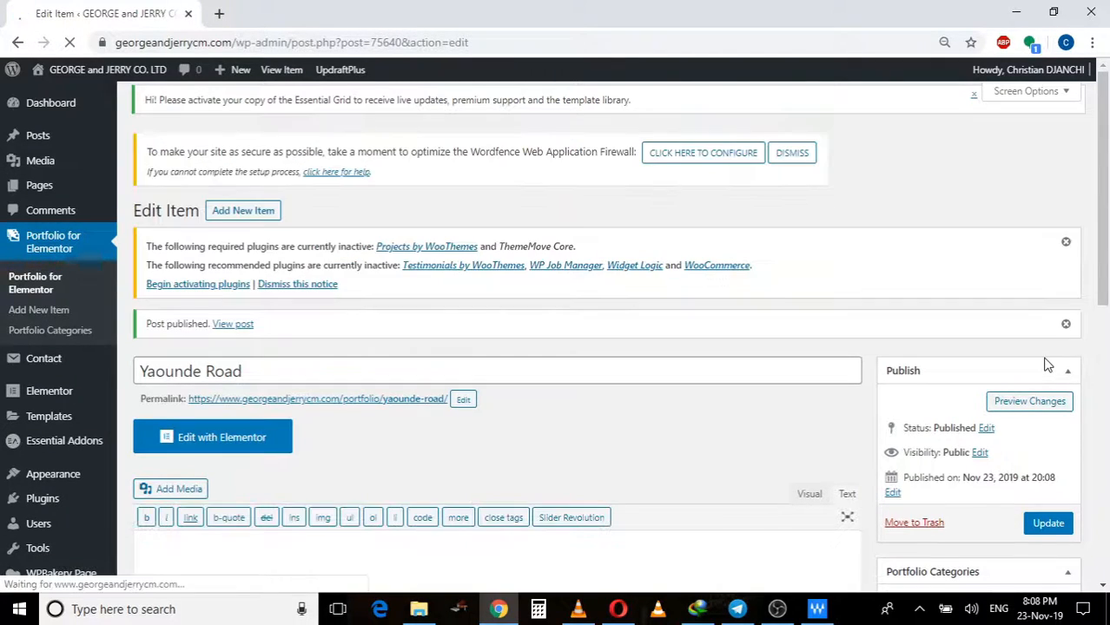
scroll(633, 308, "down", 2)
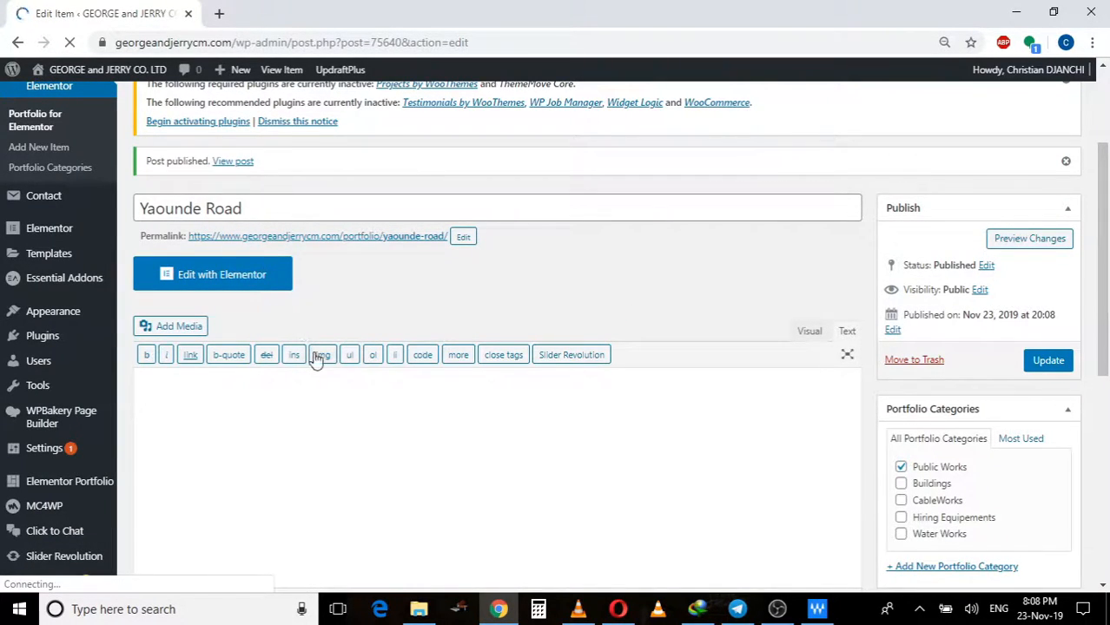
scroll(316, 360, "down", 3)
scroll(318, 354, "up", 1)
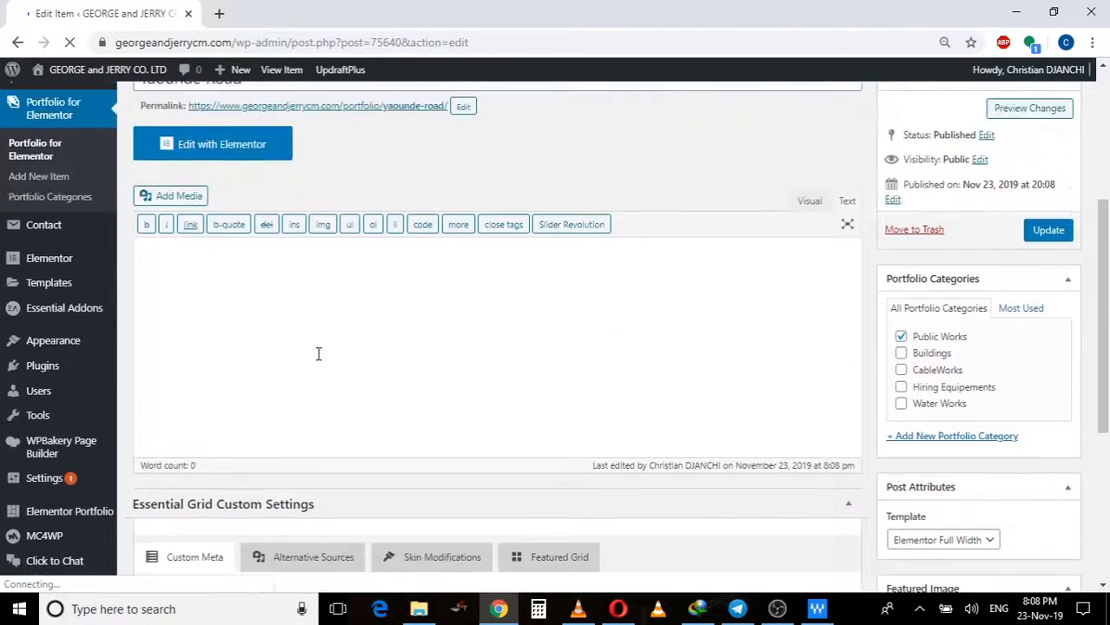
scroll(317, 353, "up", 1)
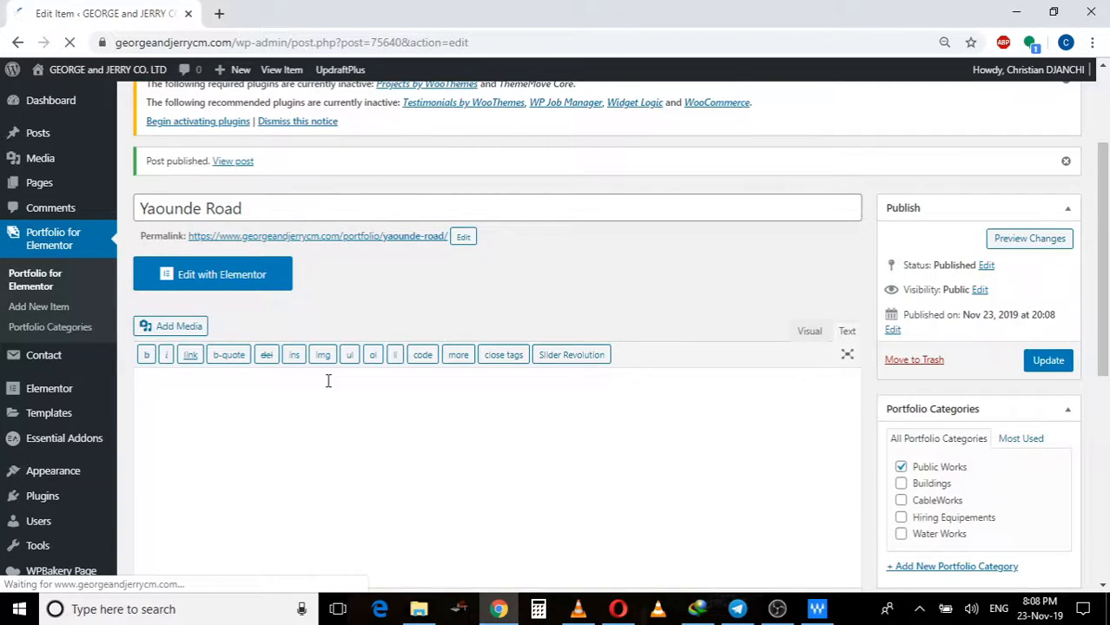
left_click(224, 278)
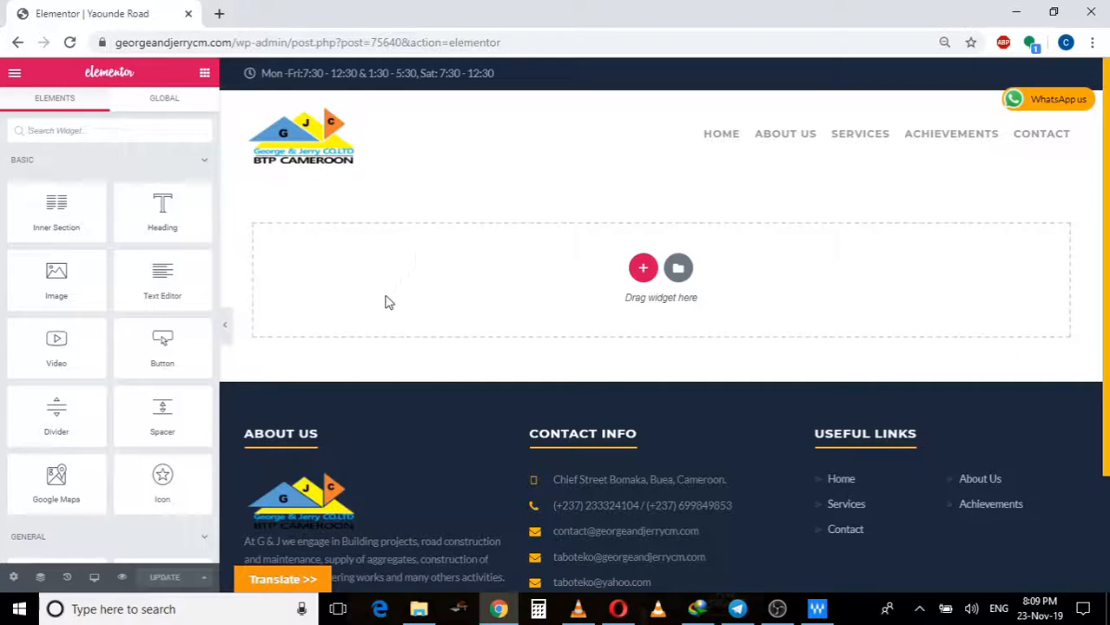
- Insert the saved Portfolio Public Works template into the empty page, importing its document settings as well
left_click(680, 270)
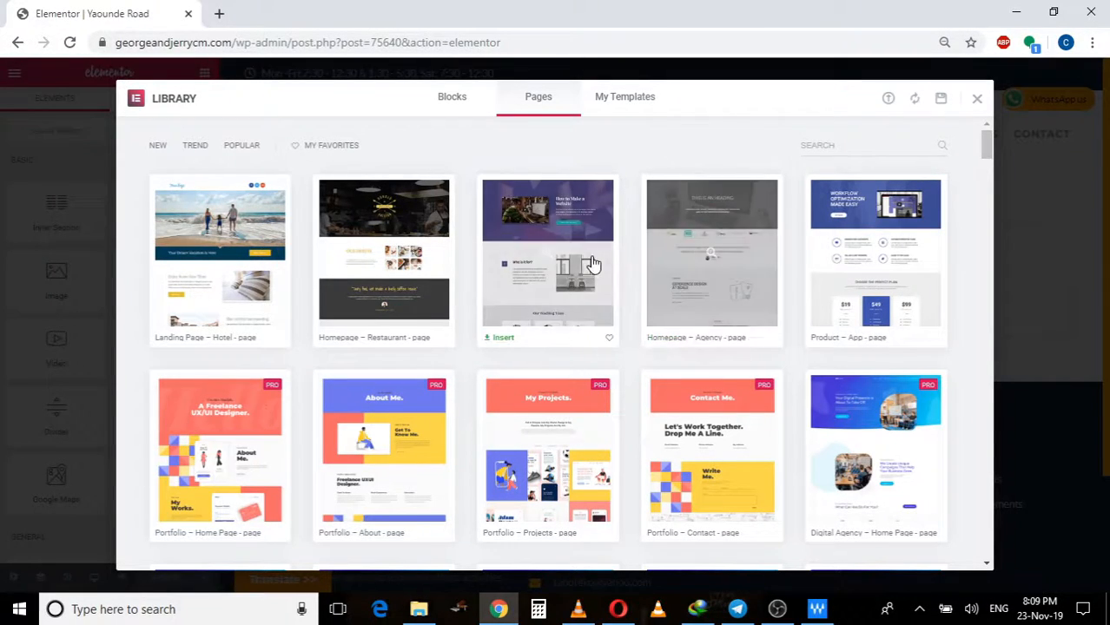
left_click(622, 99)
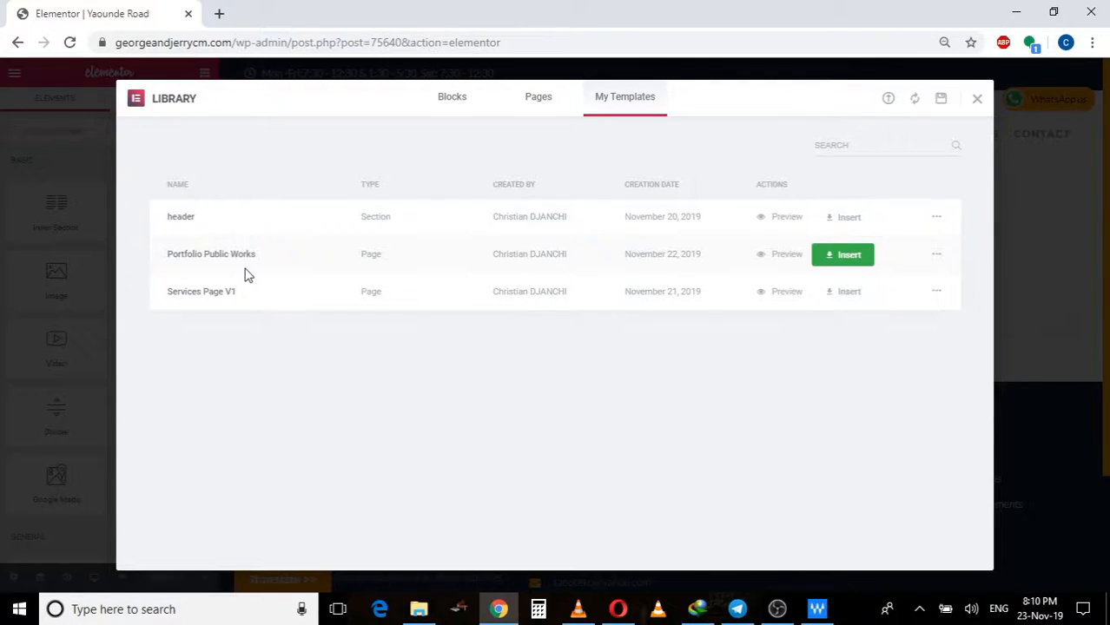
left_click(849, 259)
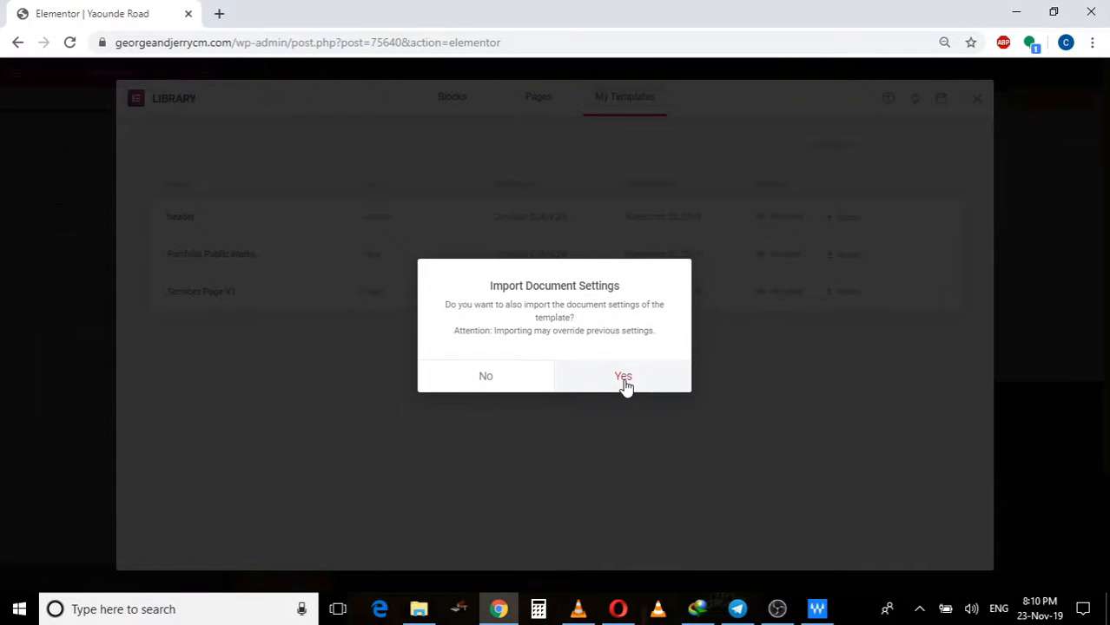
left_click(624, 382)
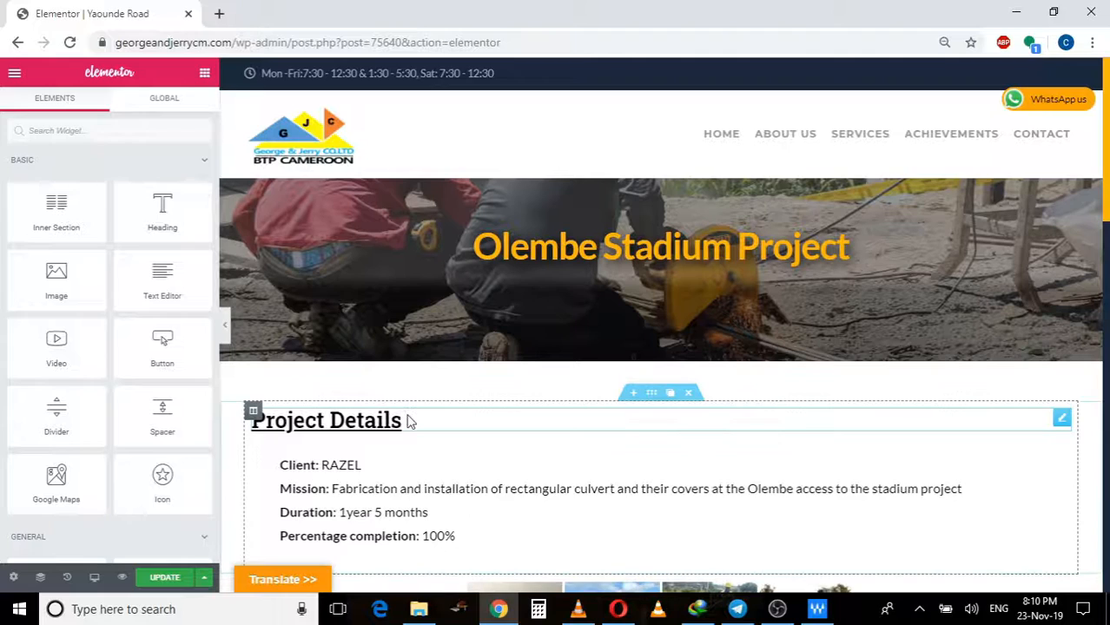
- Look over the inserted template's layout and change the banner heading's title to "Yaounde Road"
scroll(505, 445, "down", 9)
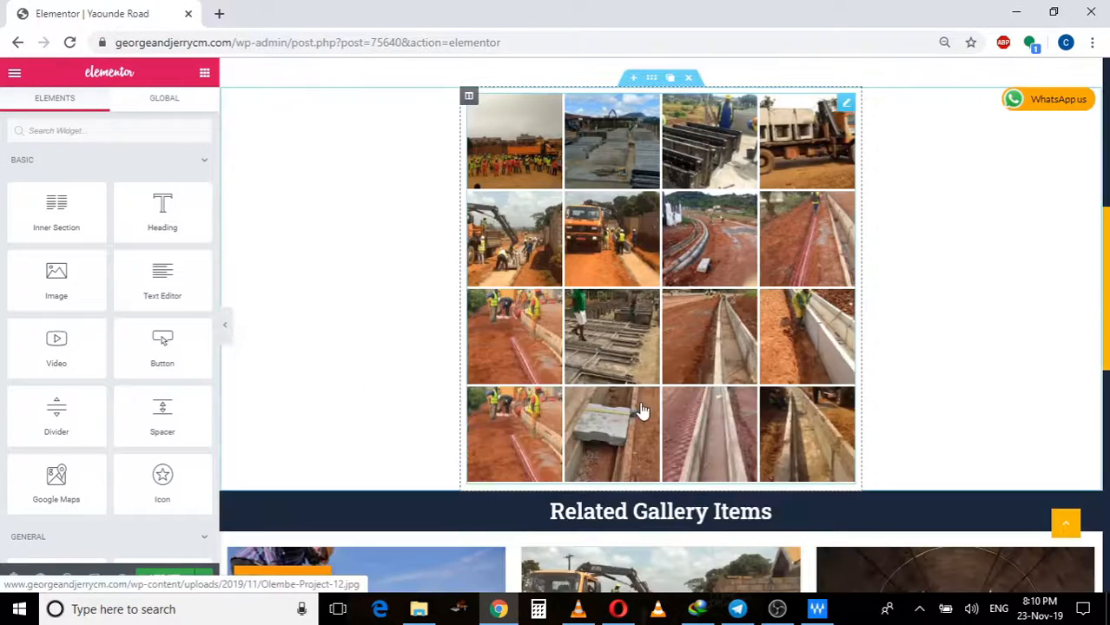
scroll(645, 391, "up", 4)
scroll(644, 391, "down", 5)
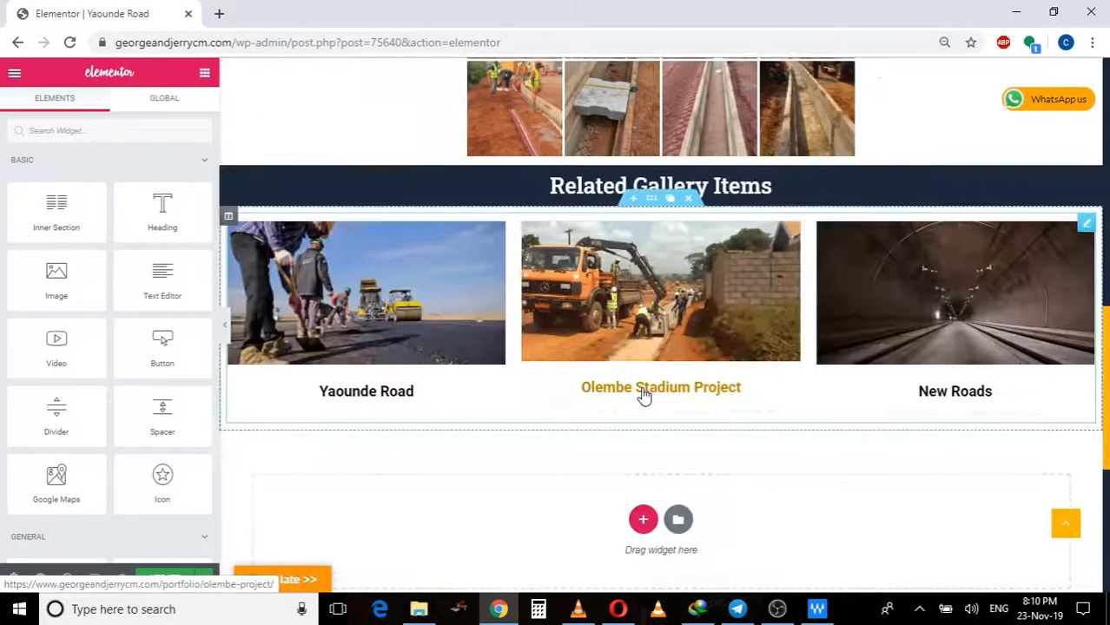
scroll(644, 395, "up", 6)
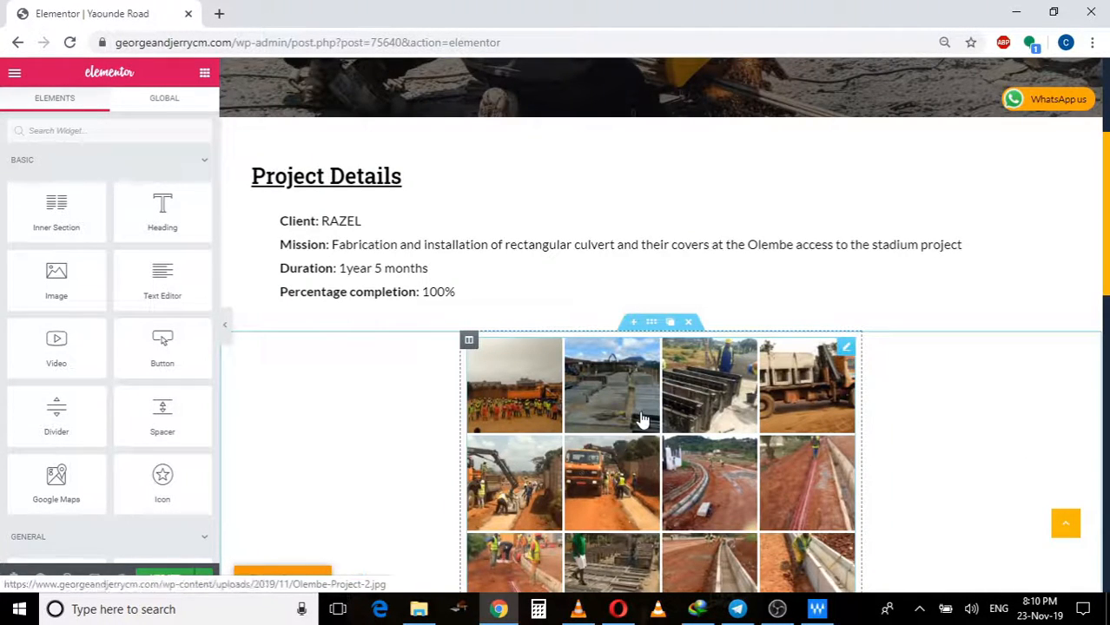
scroll(643, 419, "up", 3)
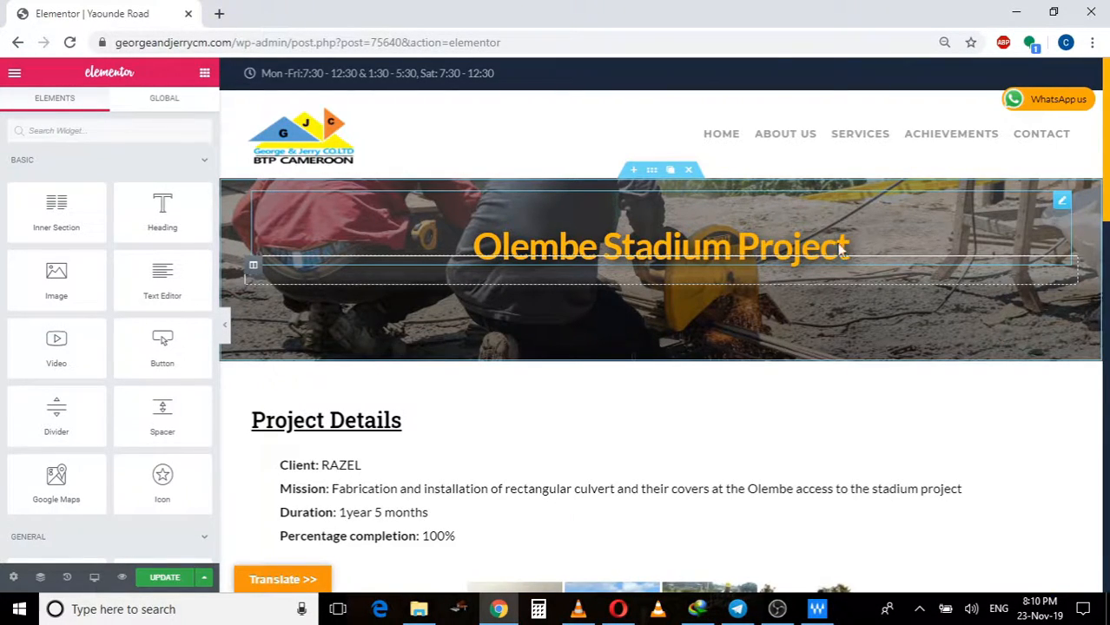
left_click(1062, 203)
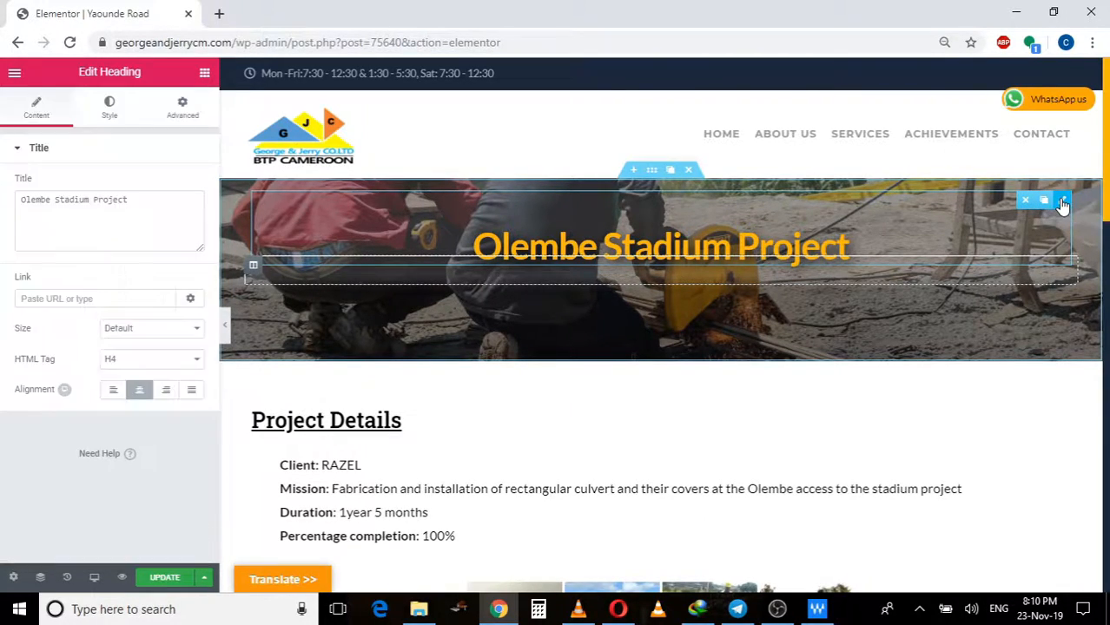
left_click_drag(149, 211, 2, 204)
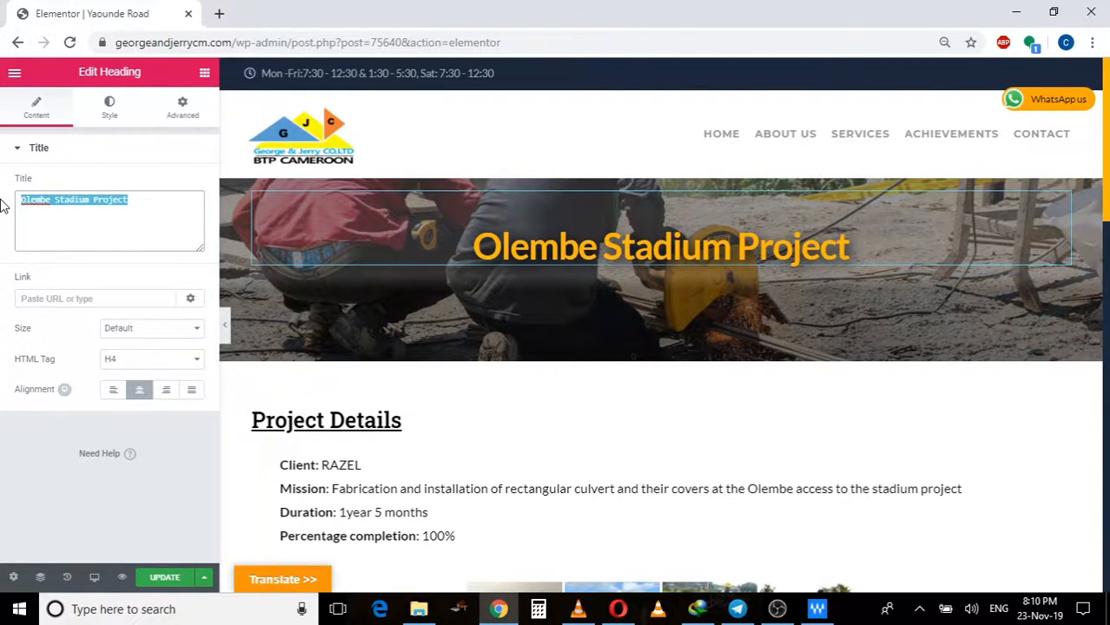
type("Ya")
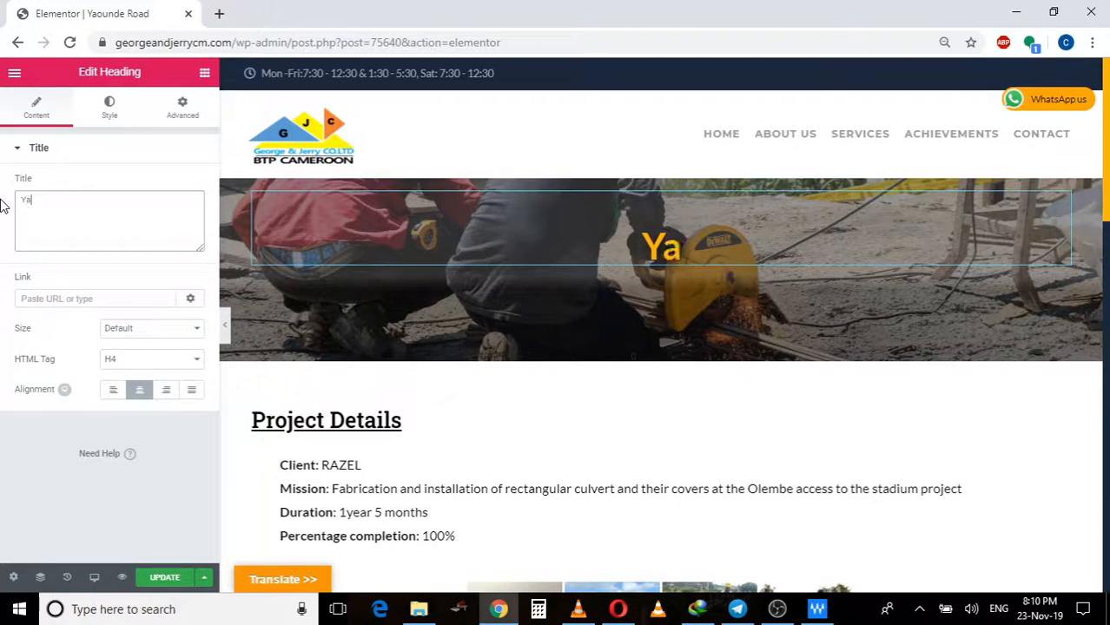
type("ounde ")
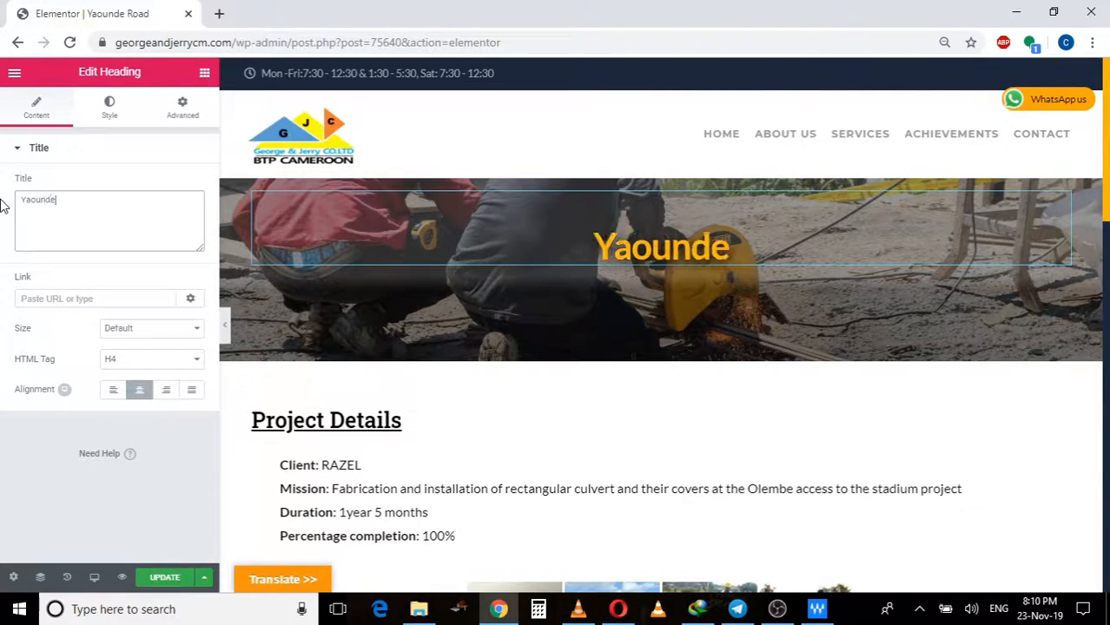
type("R")
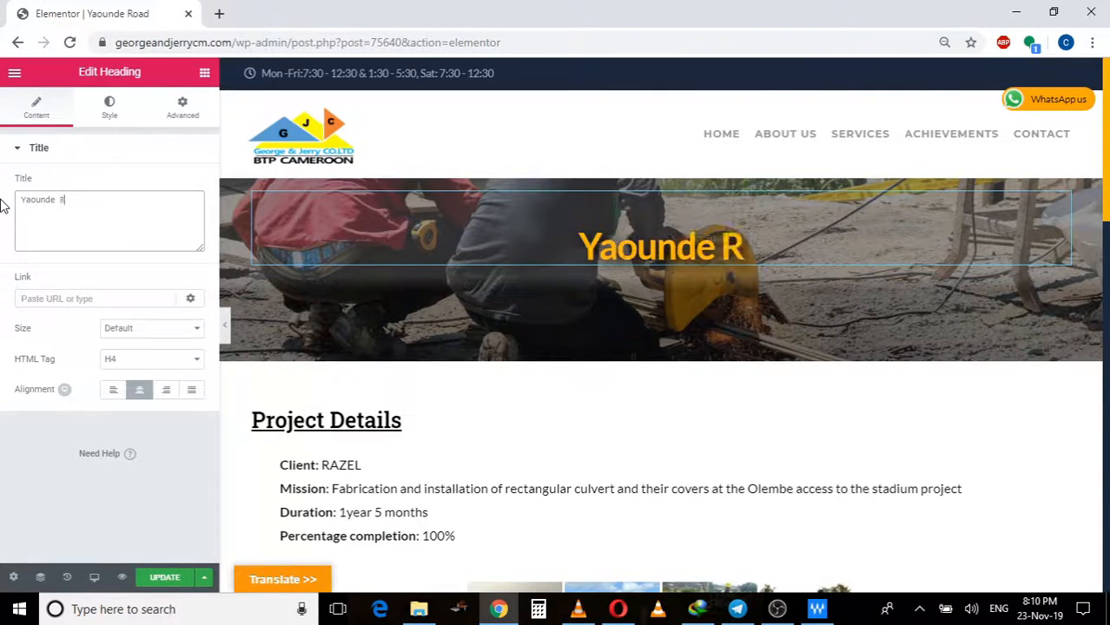
type("oad")
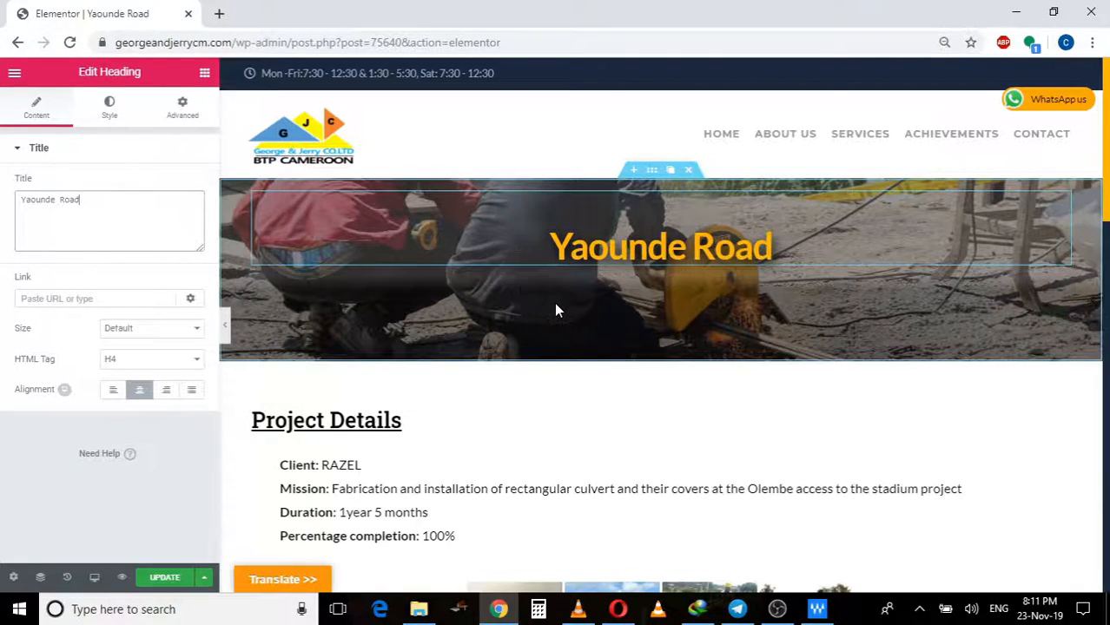
- In the Project Details text, change the client to Camtel and the duration to 6 months
scroll(557, 304, "down", 1)
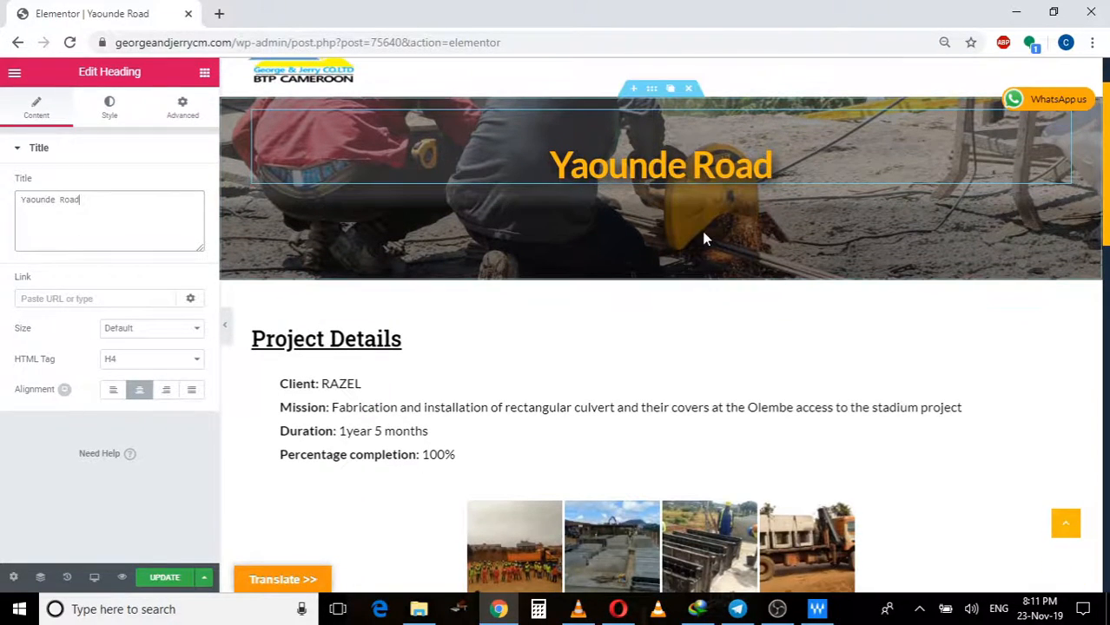
scroll(436, 219, "down", 2)
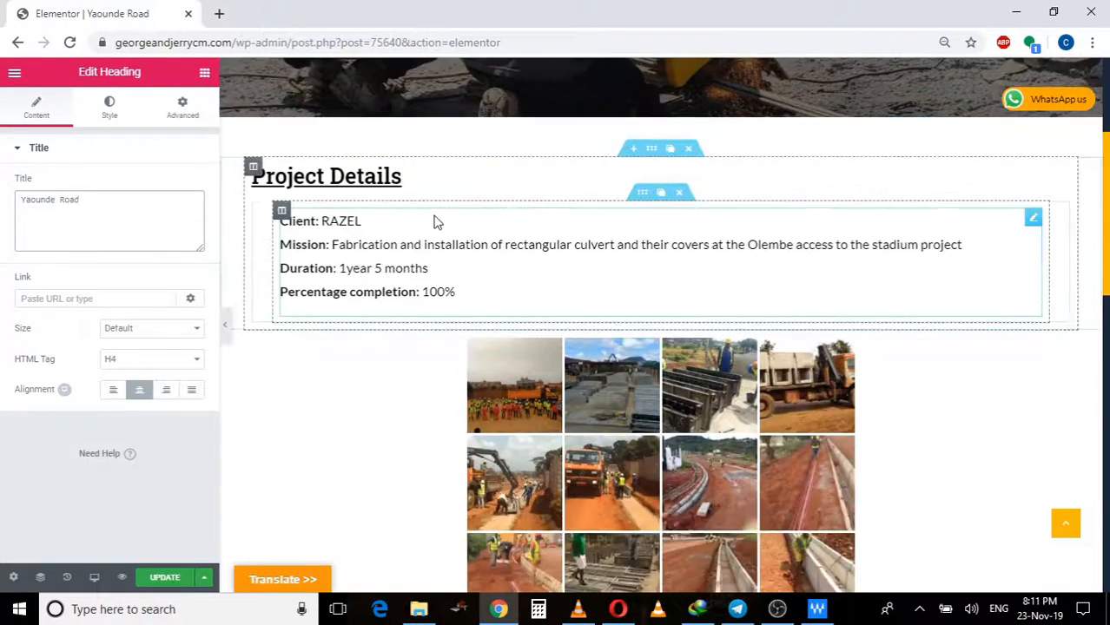
left_click(1034, 218)
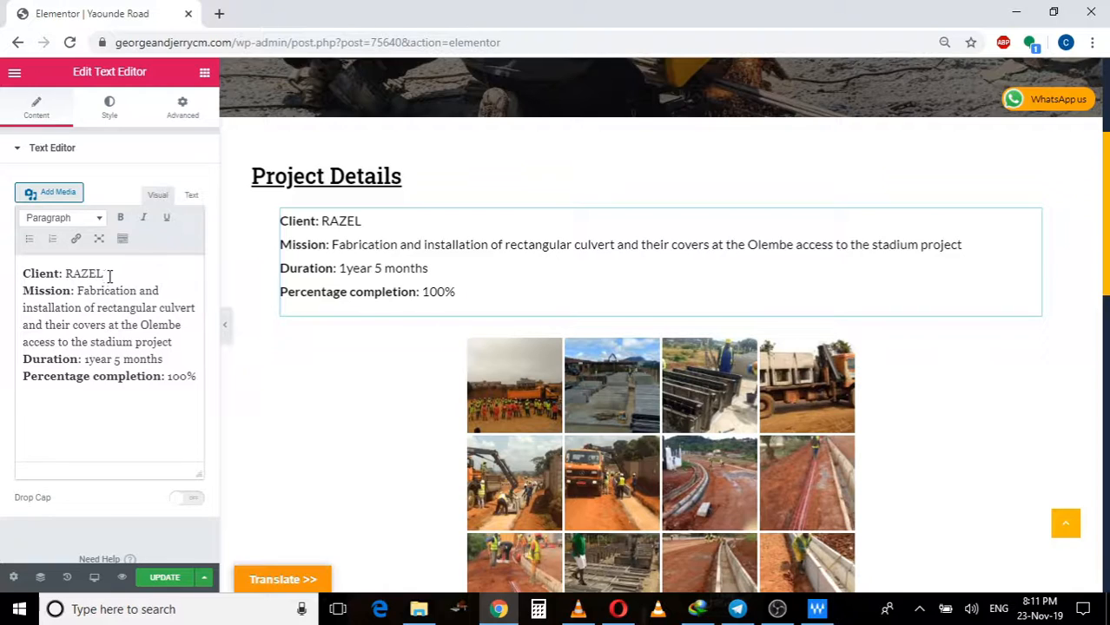
left_click_drag(110, 274, 67, 274)
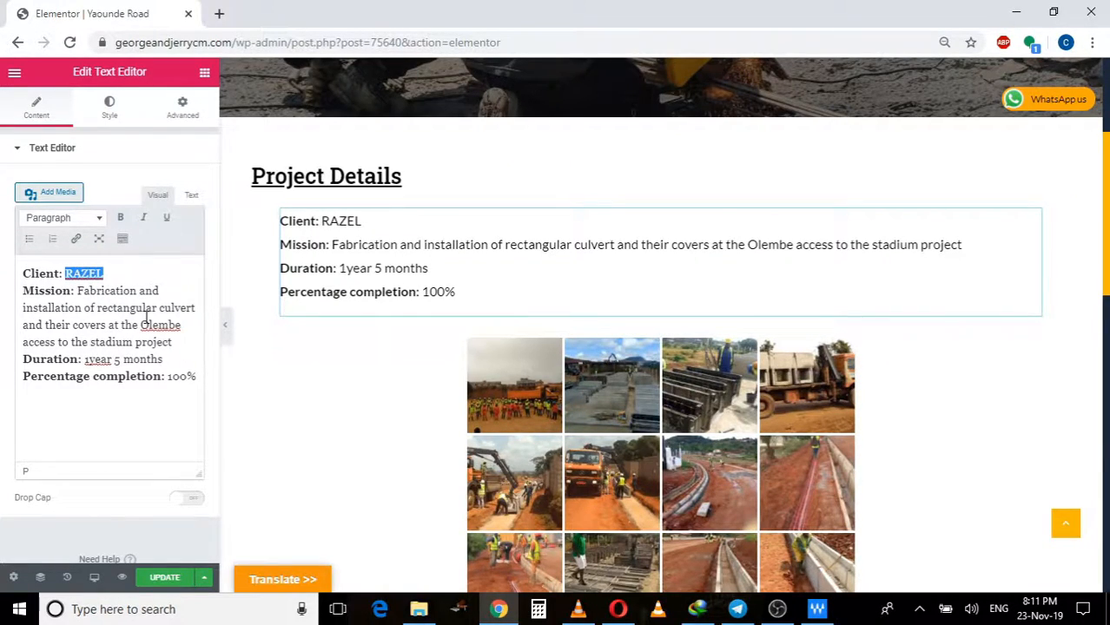
type("Camtel")
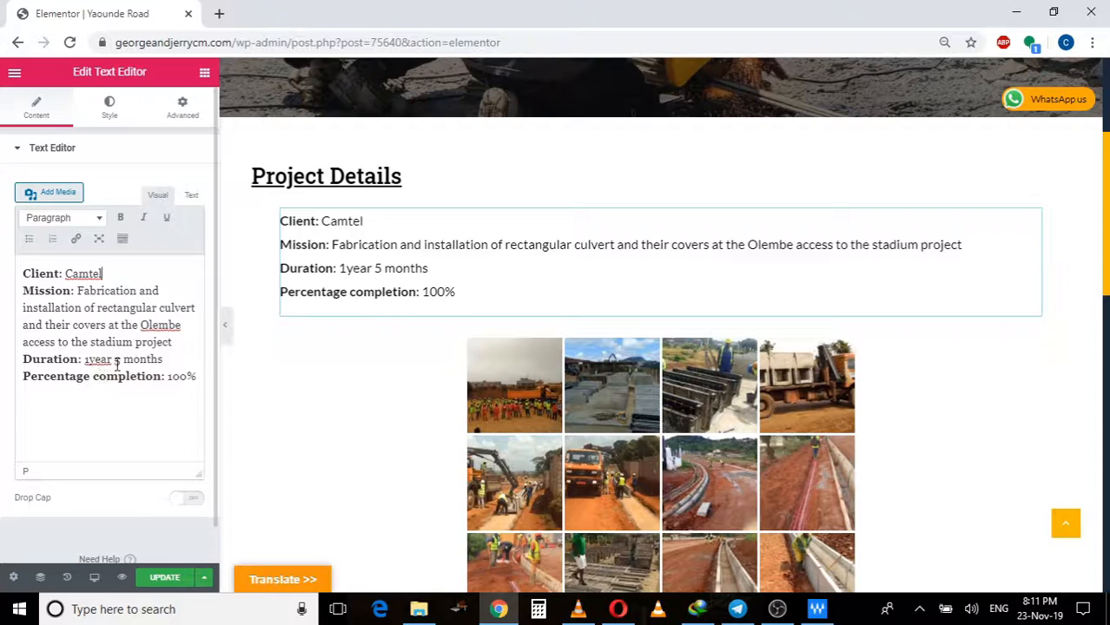
left_click_drag(115, 362, 92, 363)
key("BackSpace")
key("BackSpace")
type("6")
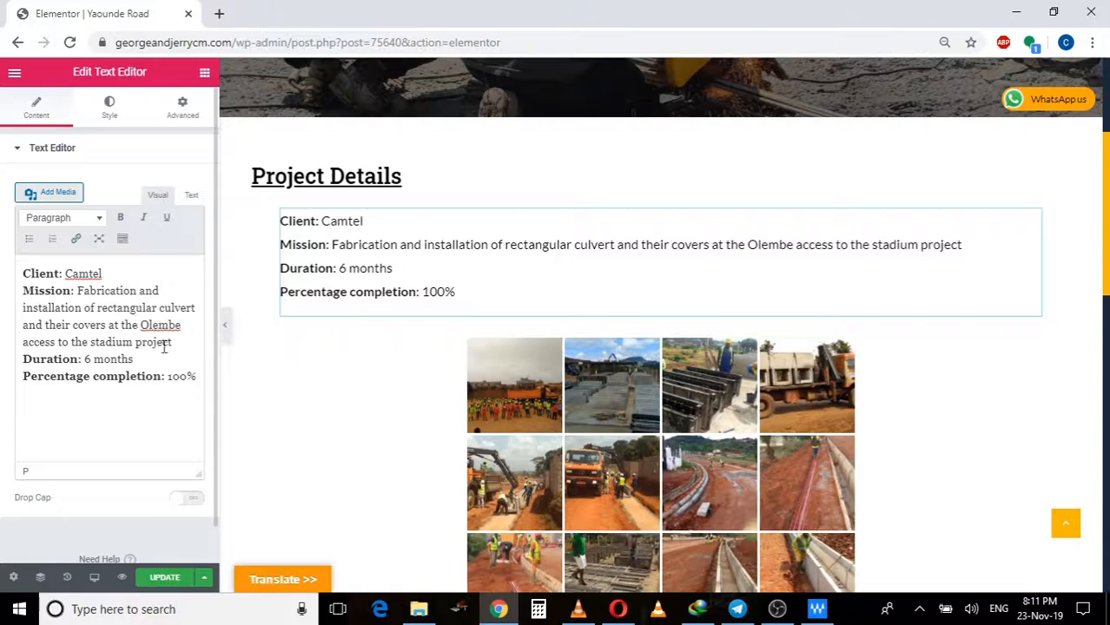
- In the Project Details text, replace the mission description with "Renovation of the Highway"
left_click_drag(173, 342, 77, 290)
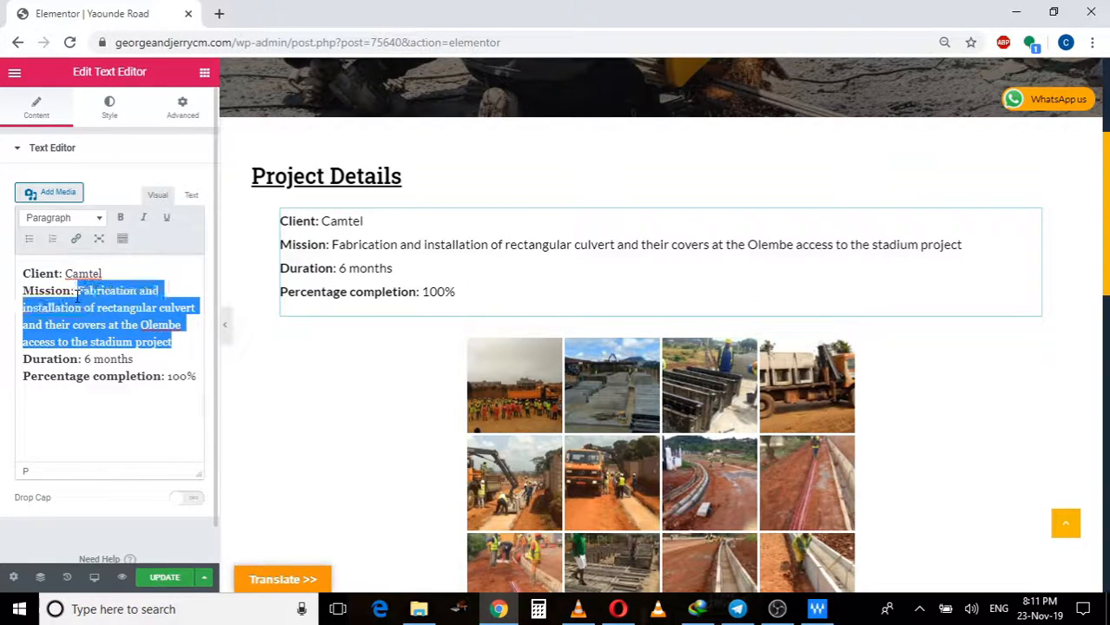
left_click_drag(173, 342, 107, 327)
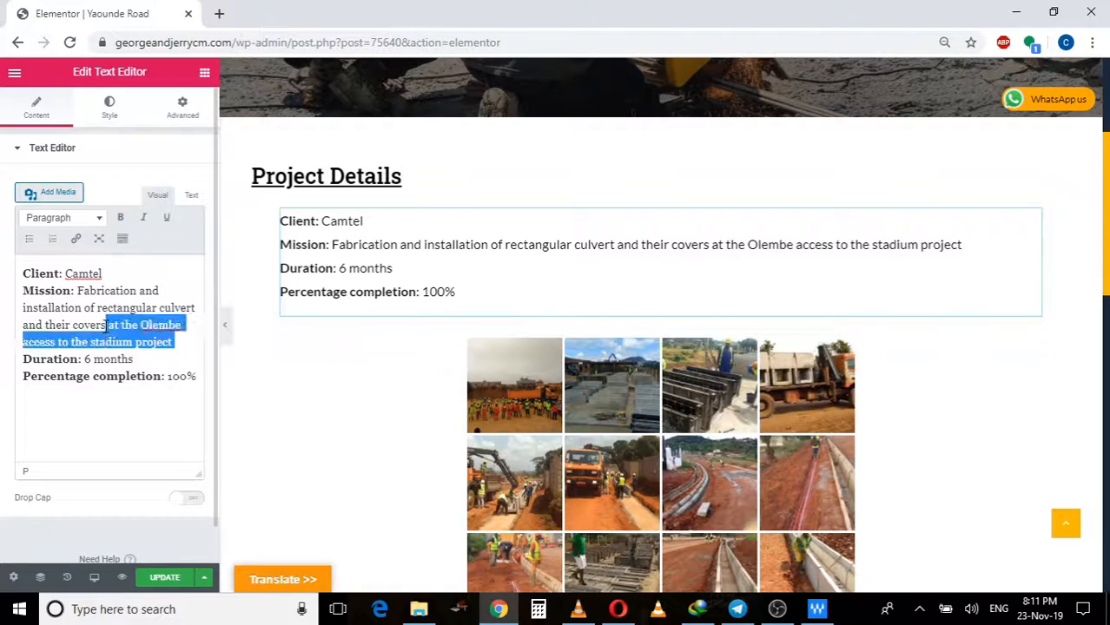
key("BackSpace")
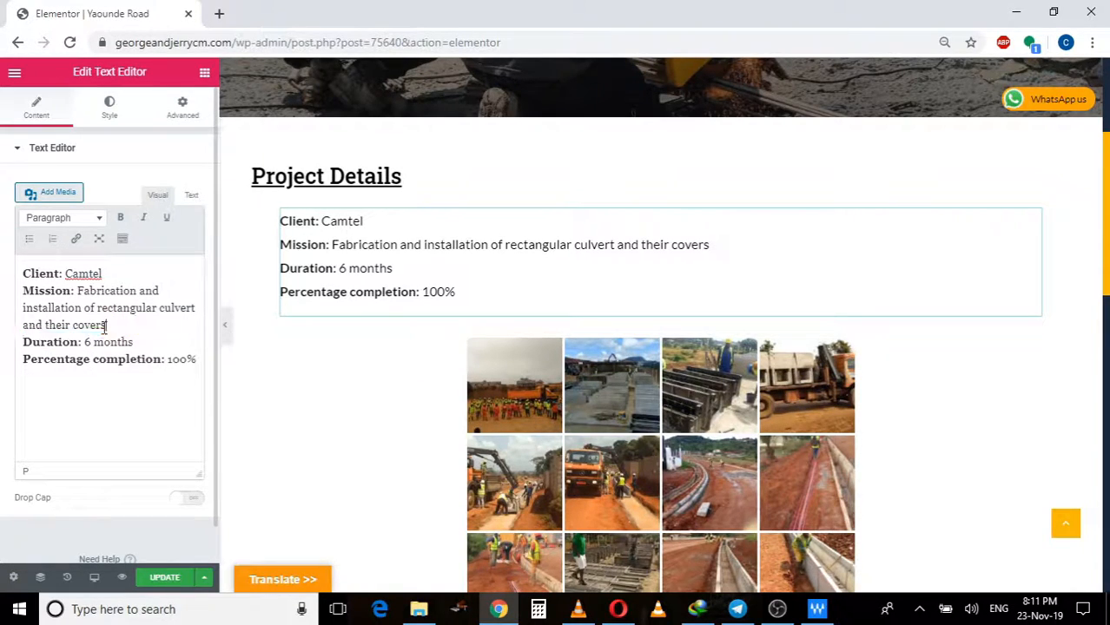
key("BackSpace")
key("BackSpace")
key("BackSpace")
key("BackSpace")
key("BackSpace")
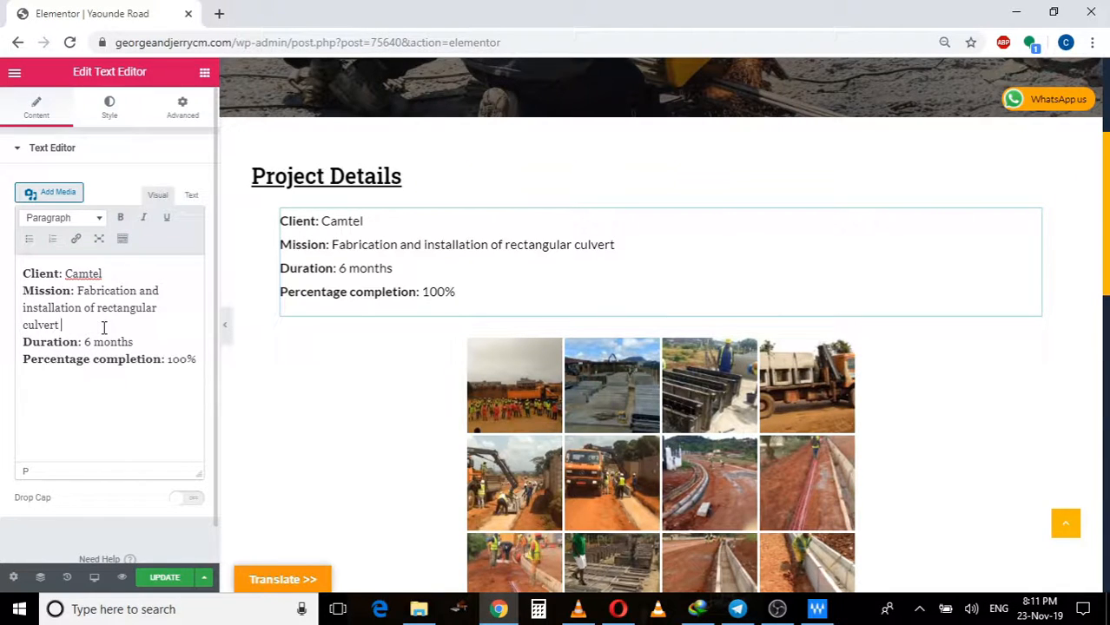
key("BackSpace")
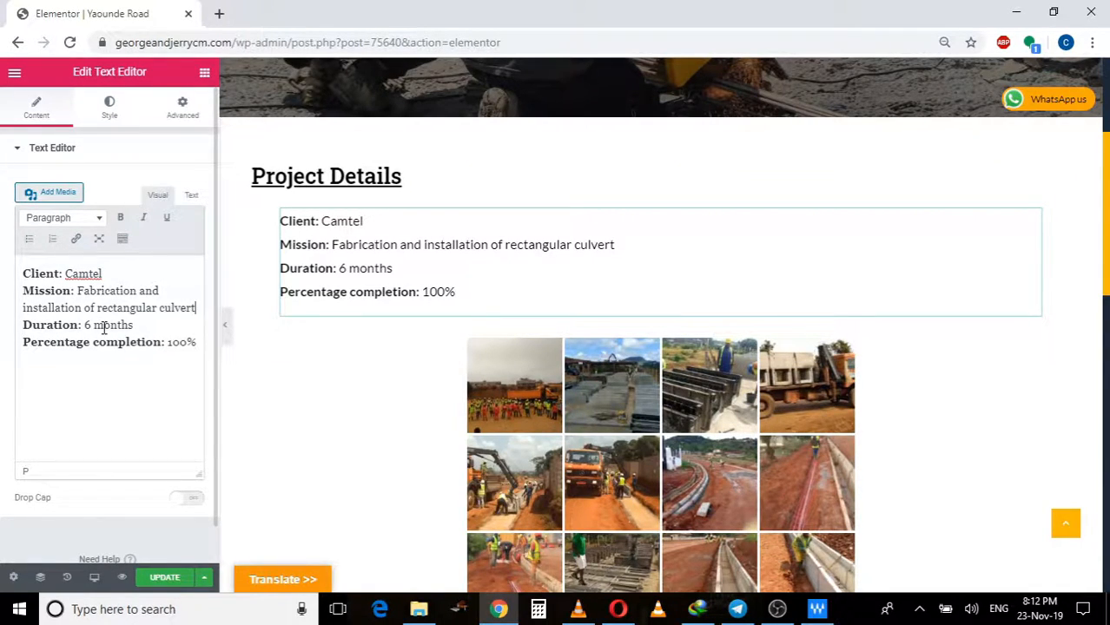
key("BackSpace")
key("BackSpace")
key("BackSpace")
key("BackSpace")
key("BackSpace")
key("BackSpace")
key("BackSpace")
key("BackSpace")
key("BackSpace")
key("BackSpace")
key("BackSpace")
key("BackSpace")
key("BackSpace")
key("BackSpace")
key("BackSpace")
key("BackSpace")
key("BackSpace")
key("BackSpace")
key("BackSpace")
key("BackSpace")
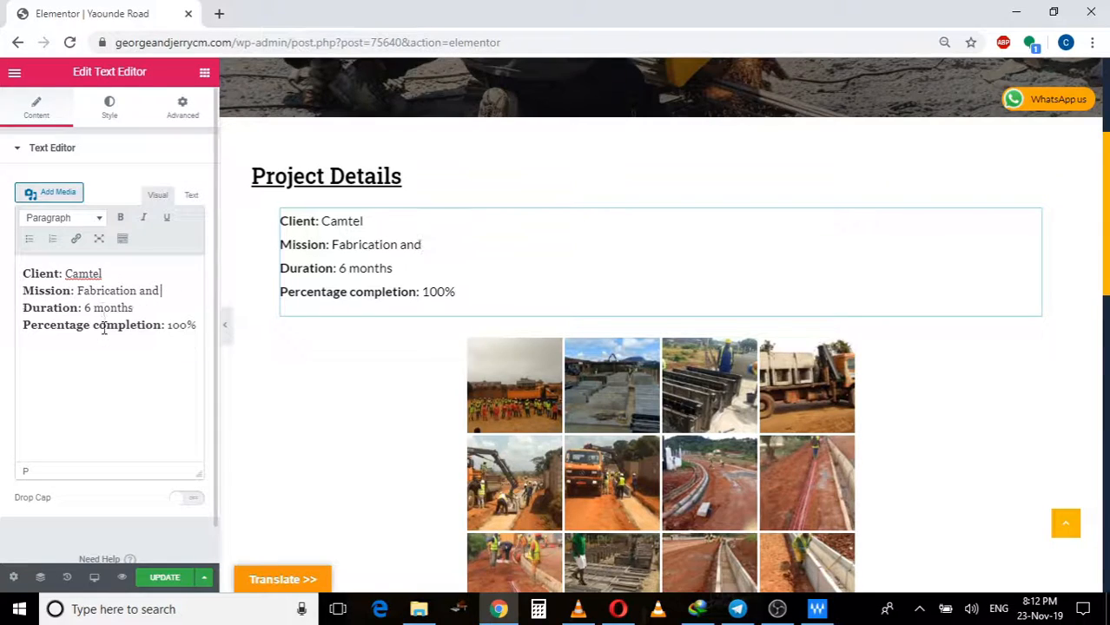
key("BackSpace")
key("BackSpace")
key("BackSpace")
key("BackSpace")
key("BackSpace")
key("BackSpace")
key("BackSpace")
key("BackSpace")
key("BackSpace")
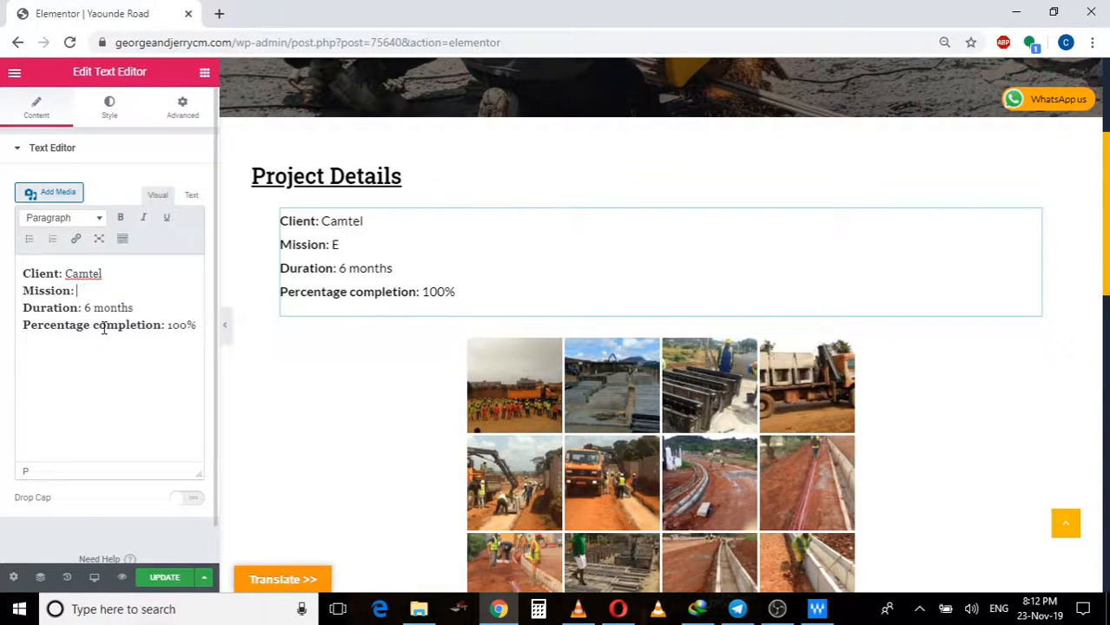
type("Renova")
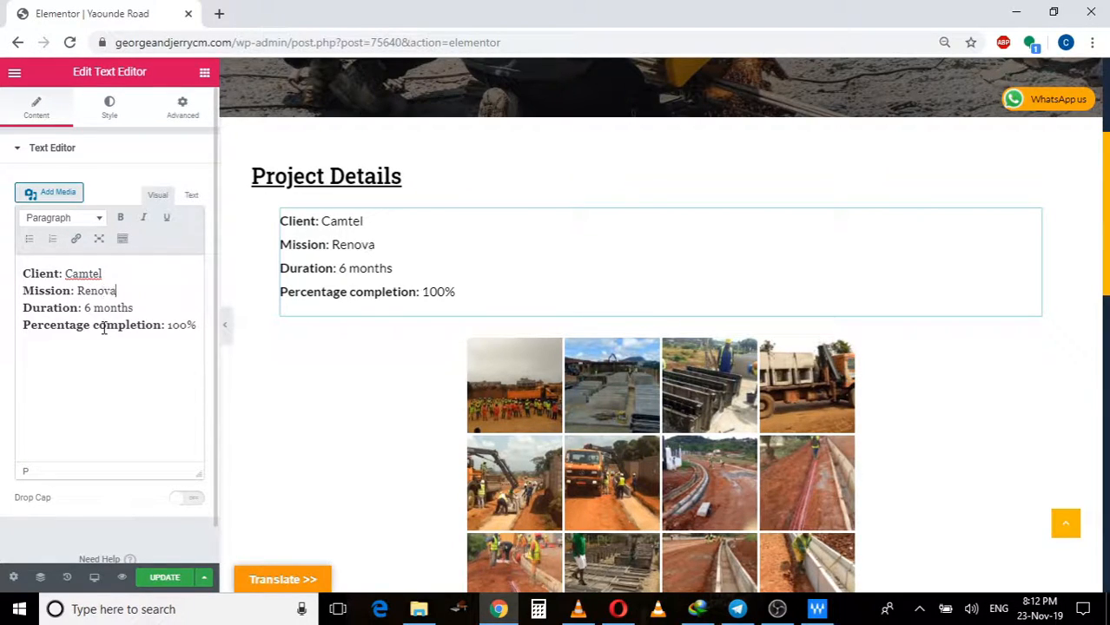
type("tion of th")
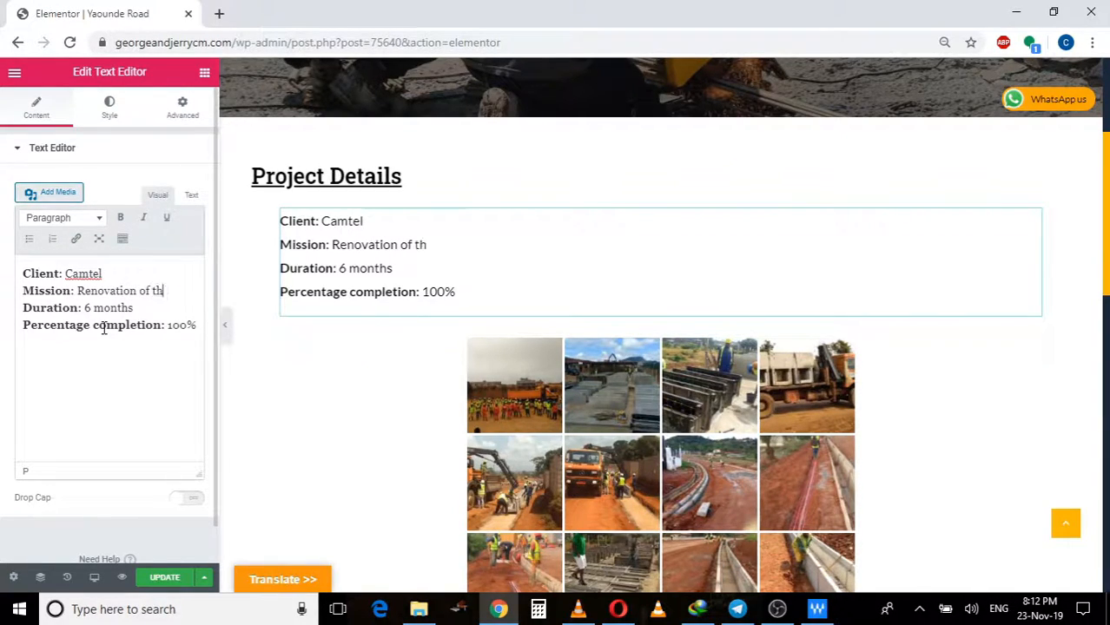
type("e High")
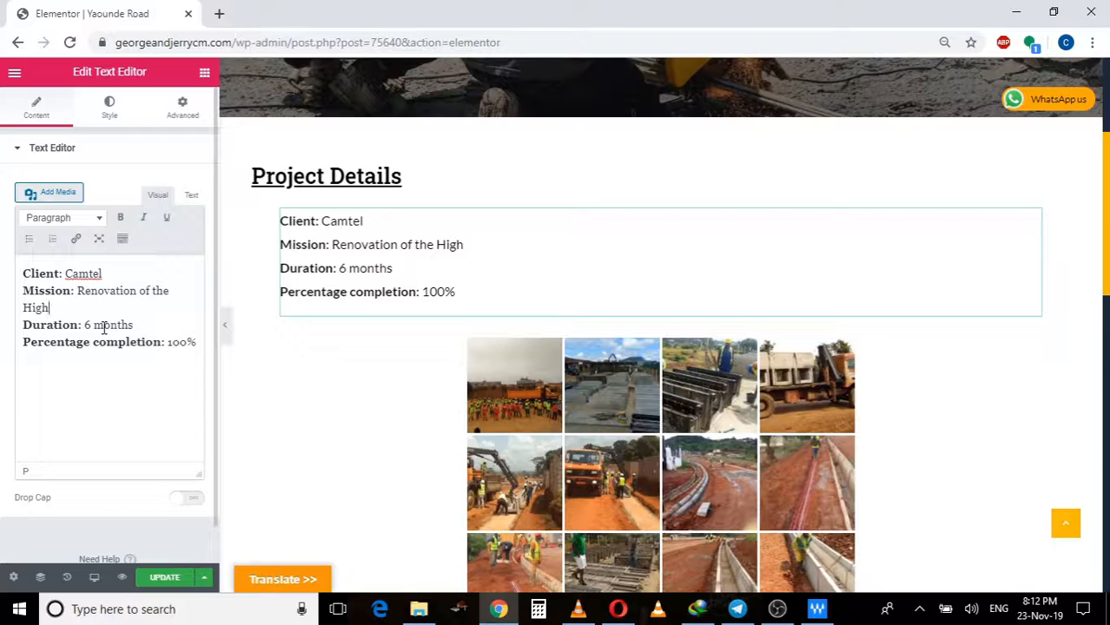
type("way")
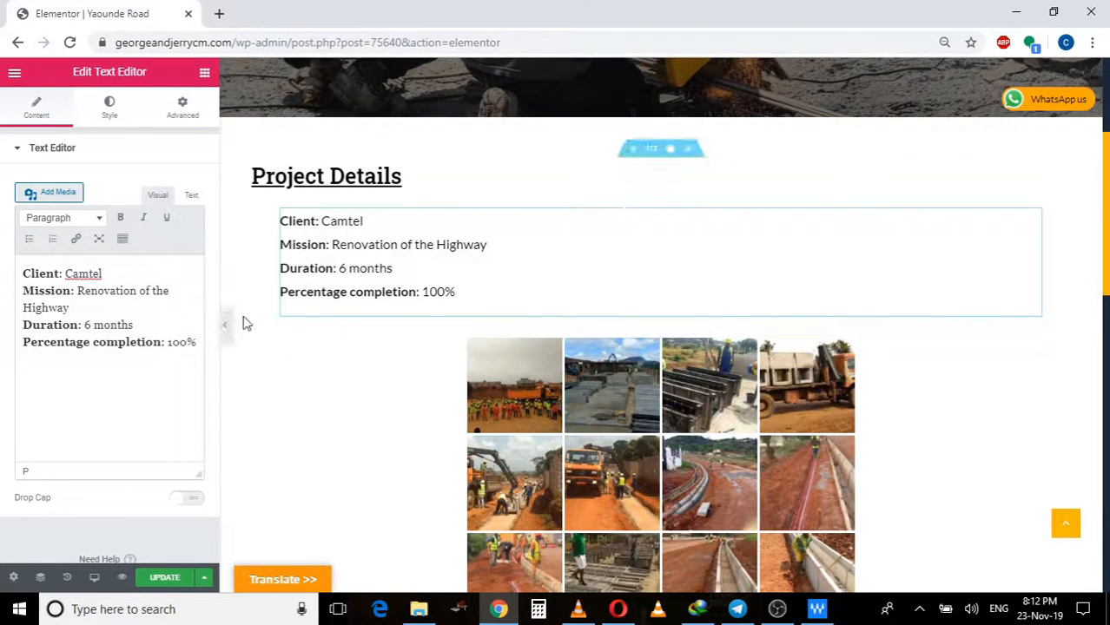
- Review the template's Basic Gallery of Olembe project photos below the project details and delete it
scroll(686, 248, "down", 1)
scroll(686, 248, "down", 3)
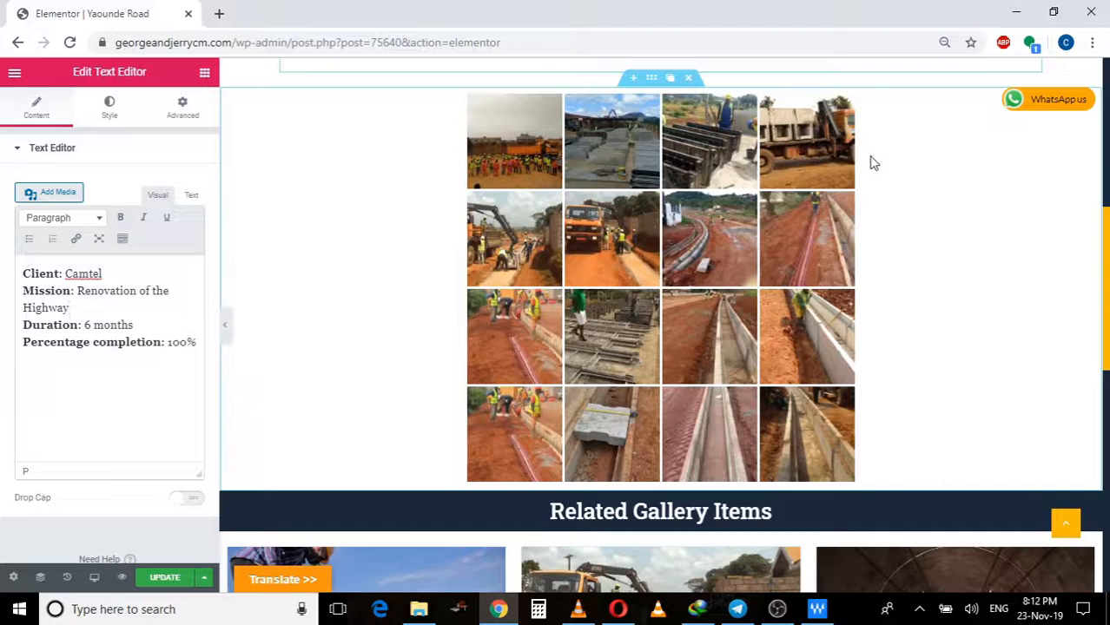
scroll(869, 165, "up", 1)
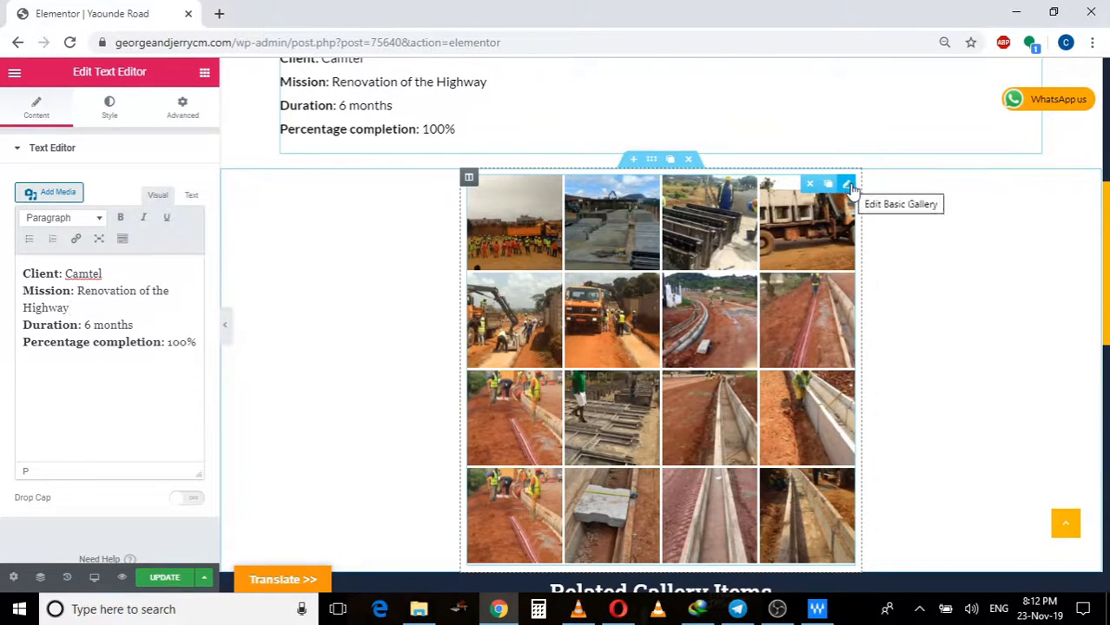
left_click(847, 186)
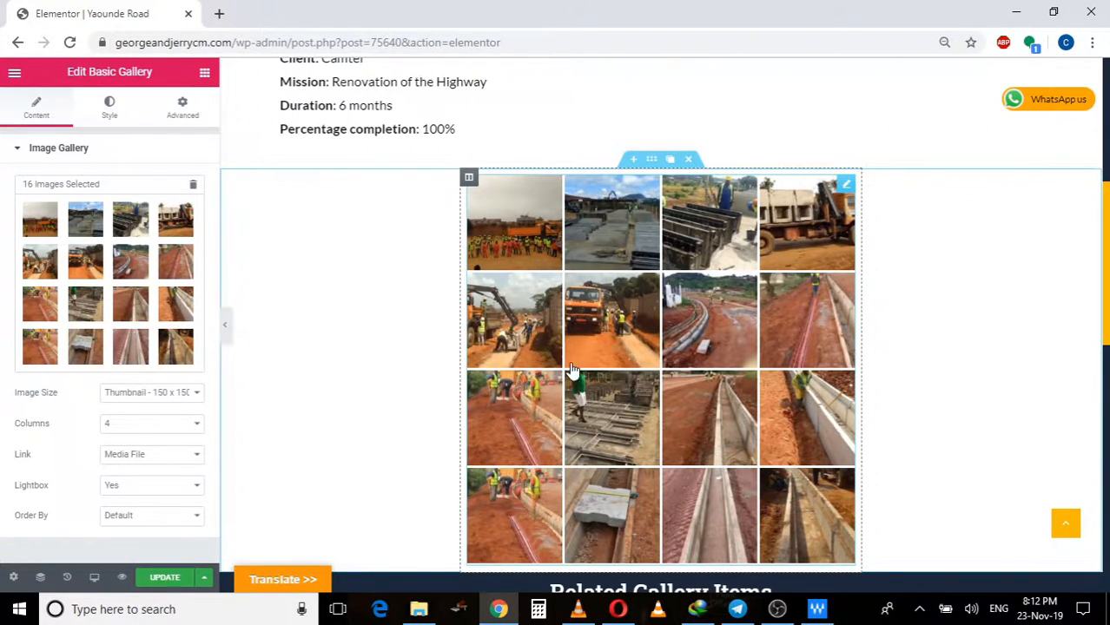
scroll(612, 348, "up", 4)
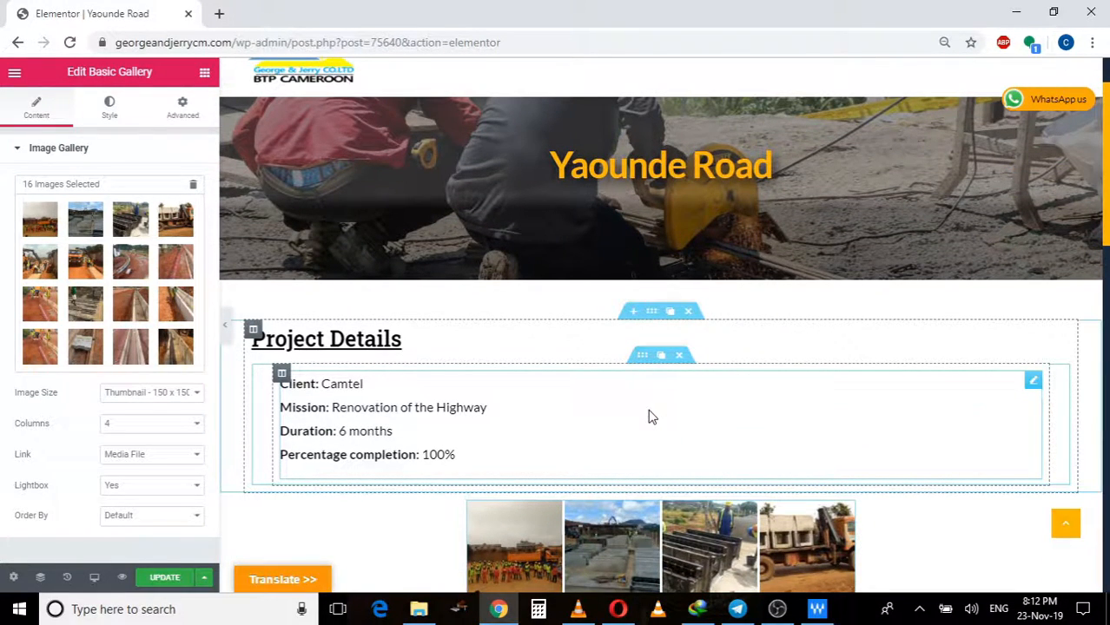
scroll(651, 416, "down", 3)
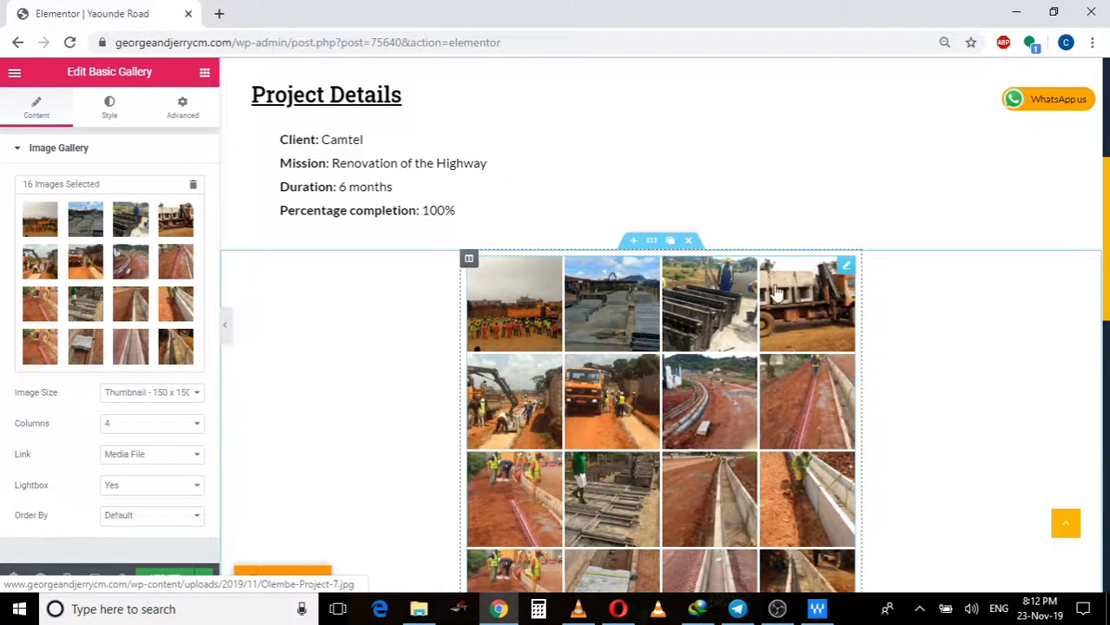
scroll(749, 304, "down", 2)
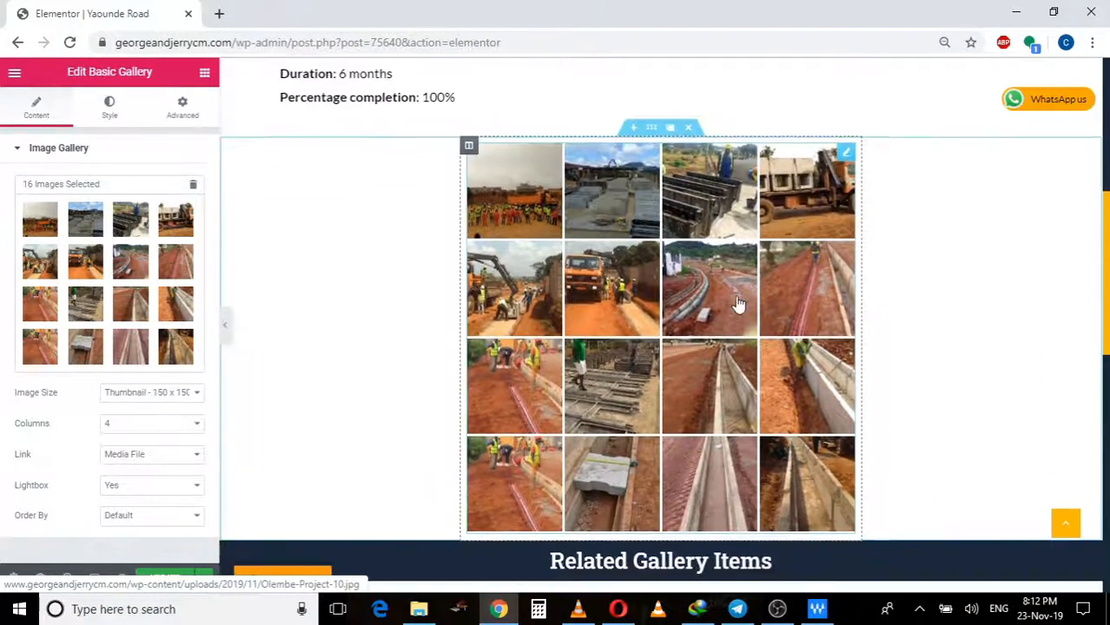
scroll(749, 304, "up", 1)
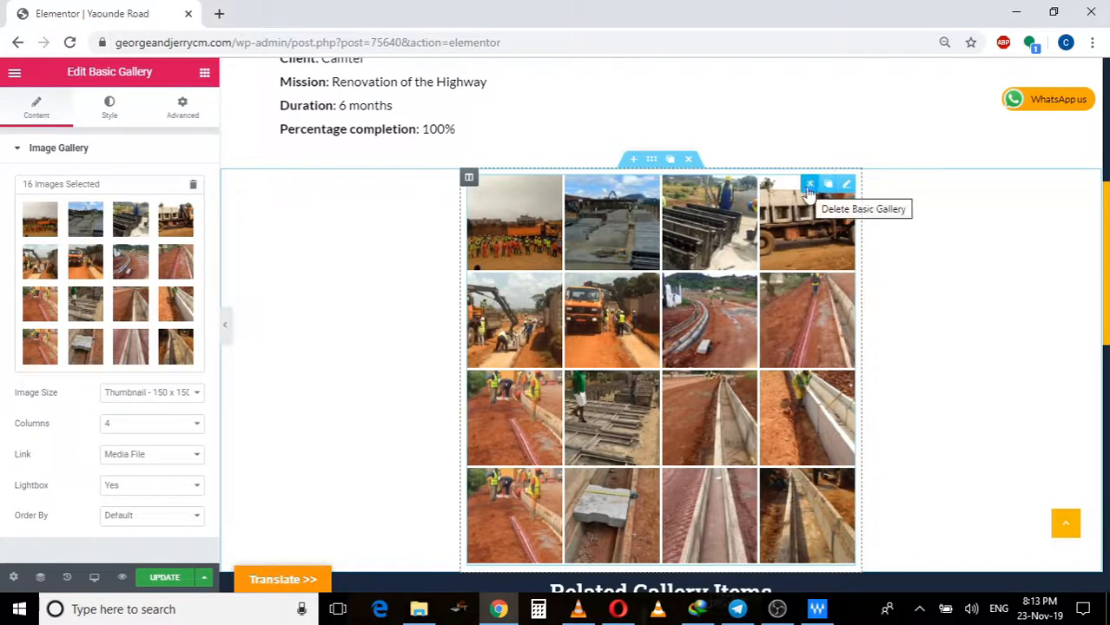
left_click(809, 188)
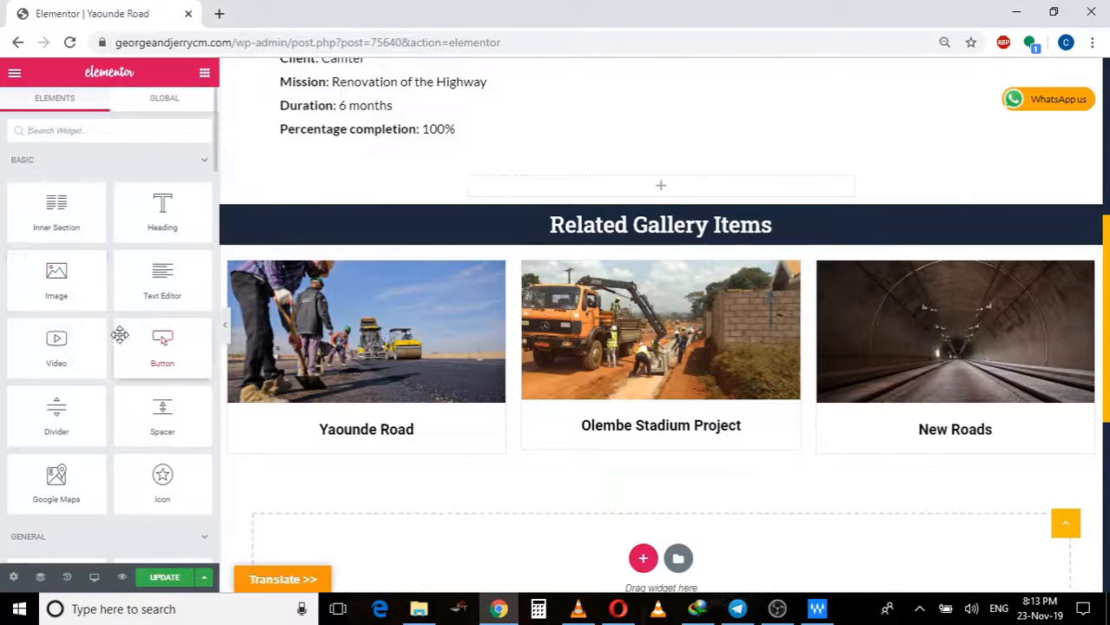
- Search the widgets for "gall" and place a Basic Gallery in the empty section above Related Gallery Items
scroll(80, 254, "down", 2)
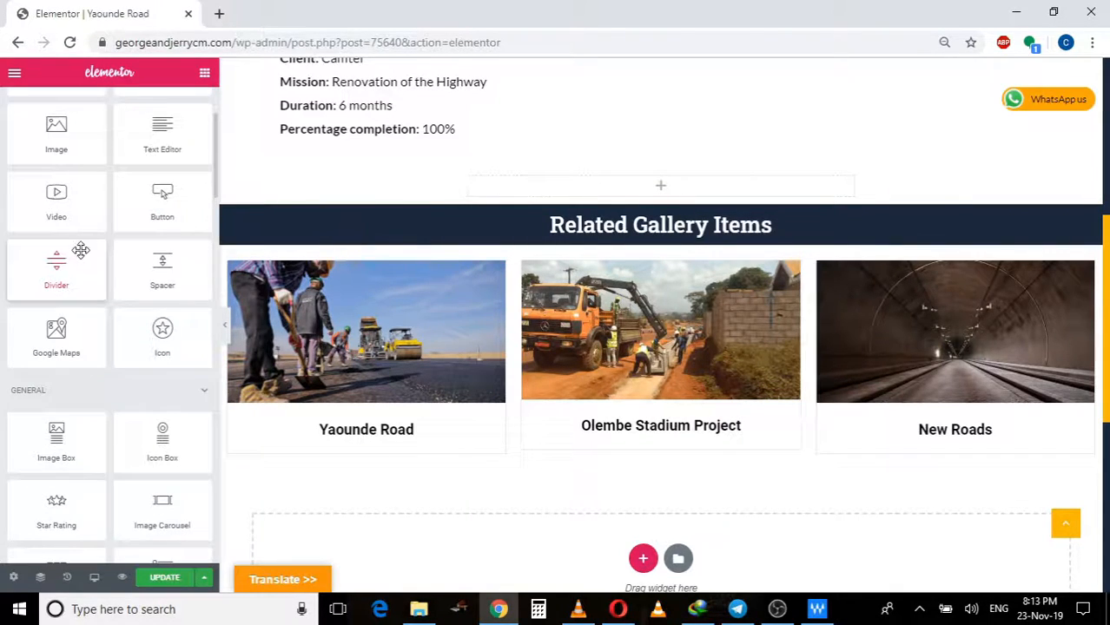
scroll(80, 252, "down", 5)
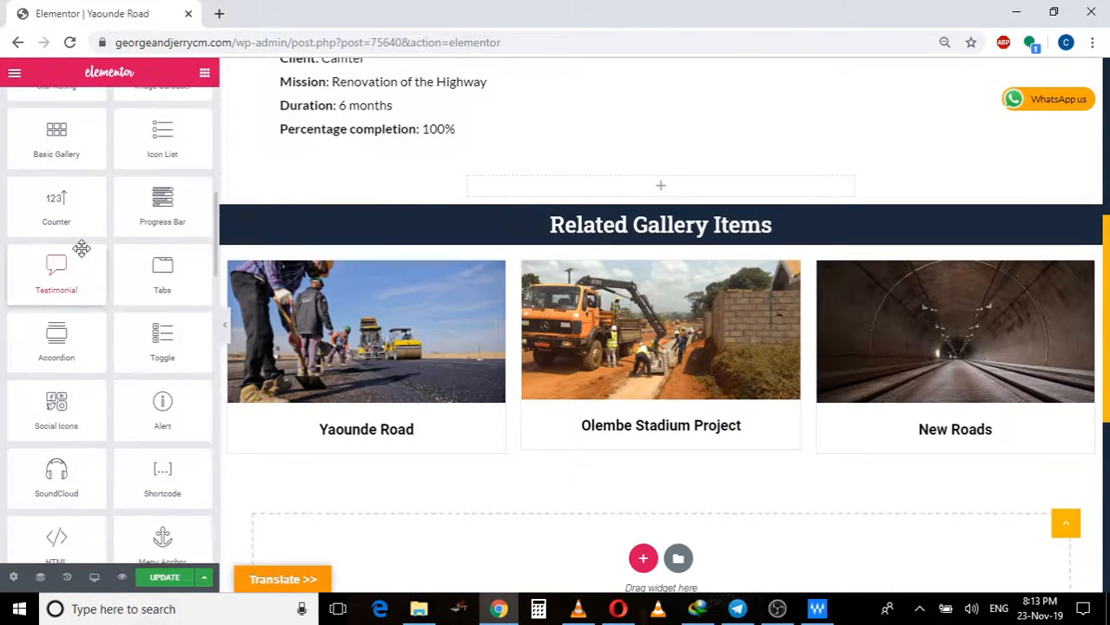
scroll(80, 249, "up", 8)
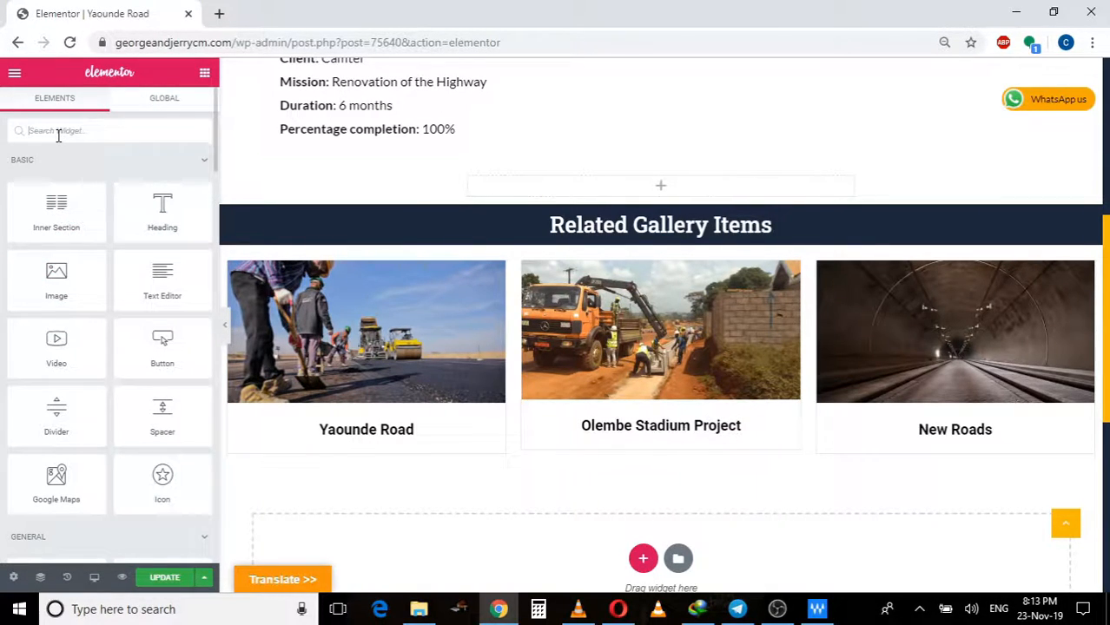
type("gall")
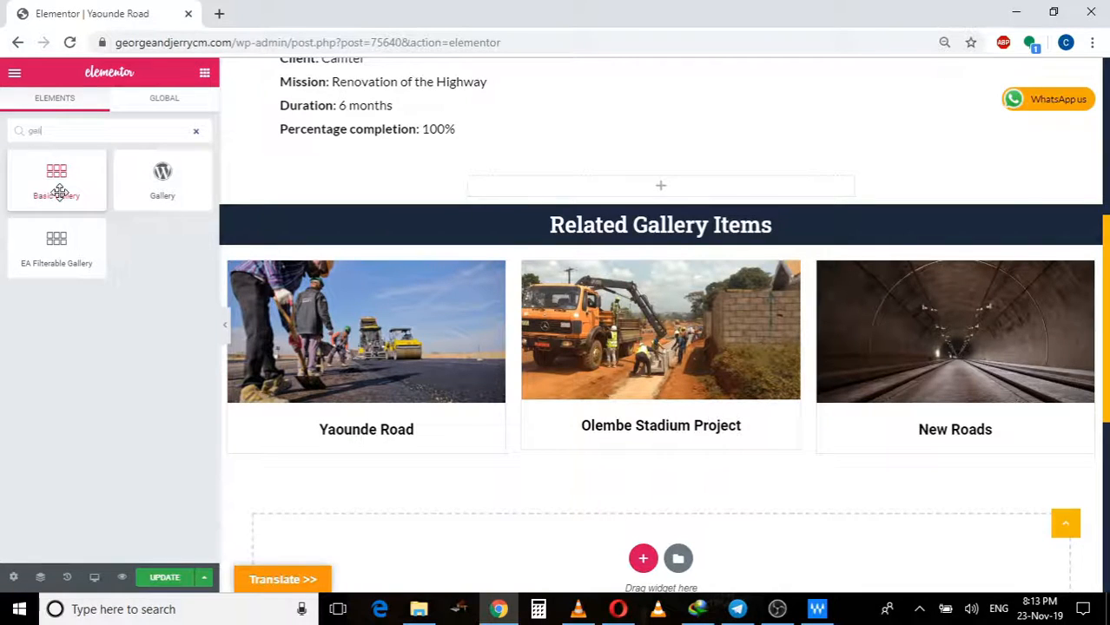
left_click_drag(60, 192, 669, 192)
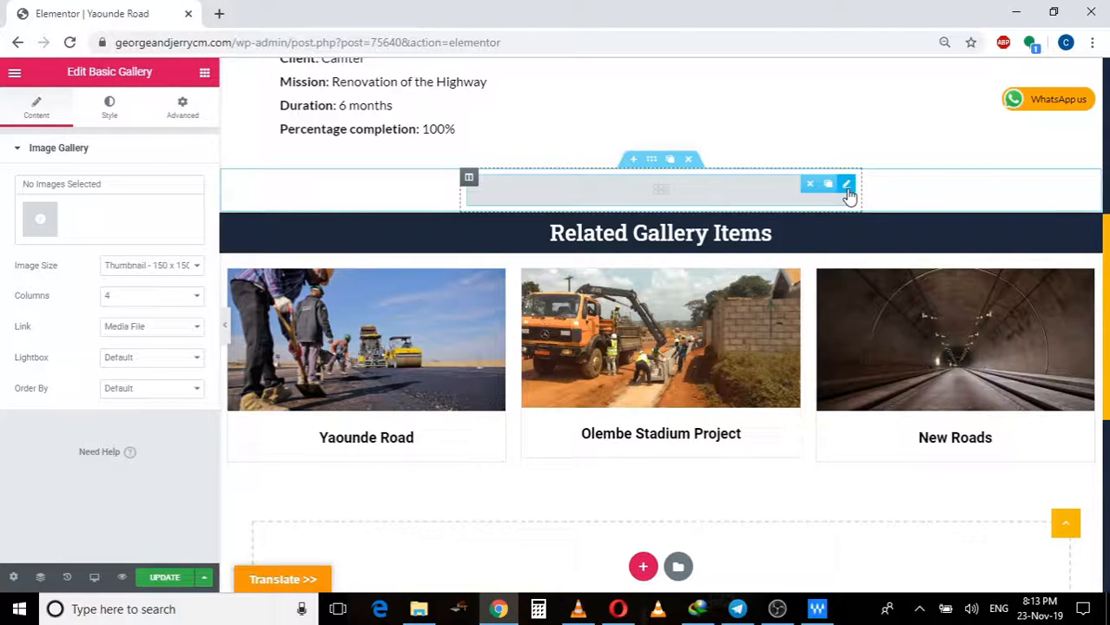
- Open image selection for the new gallery and browse the media library for suitable road photos, checking the file upload option too
left_click(43, 224)
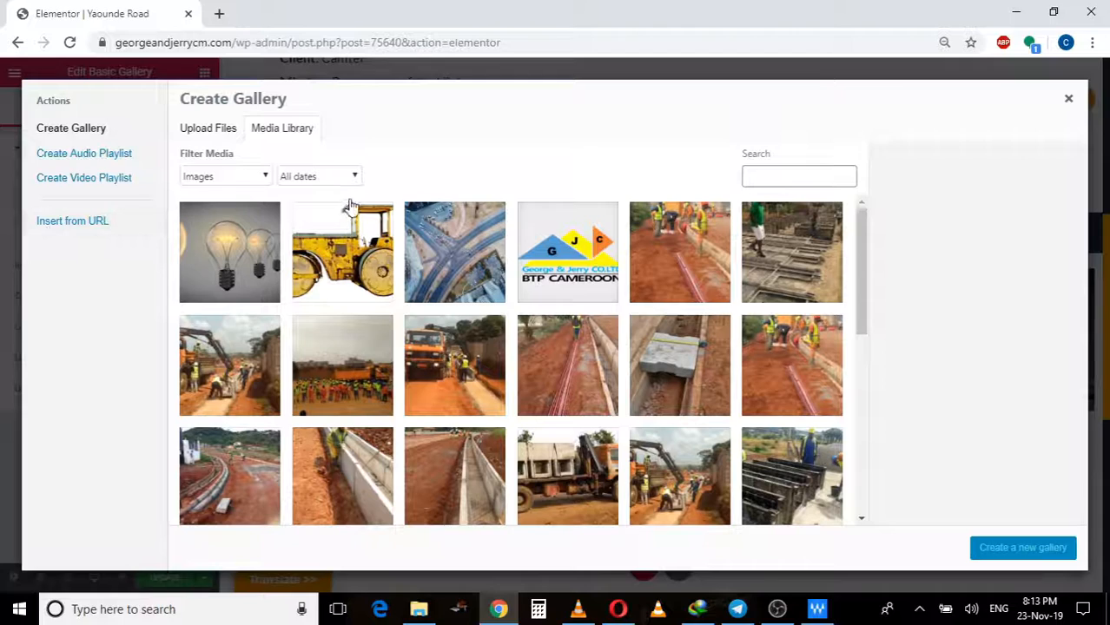
scroll(573, 291, "down", 3)
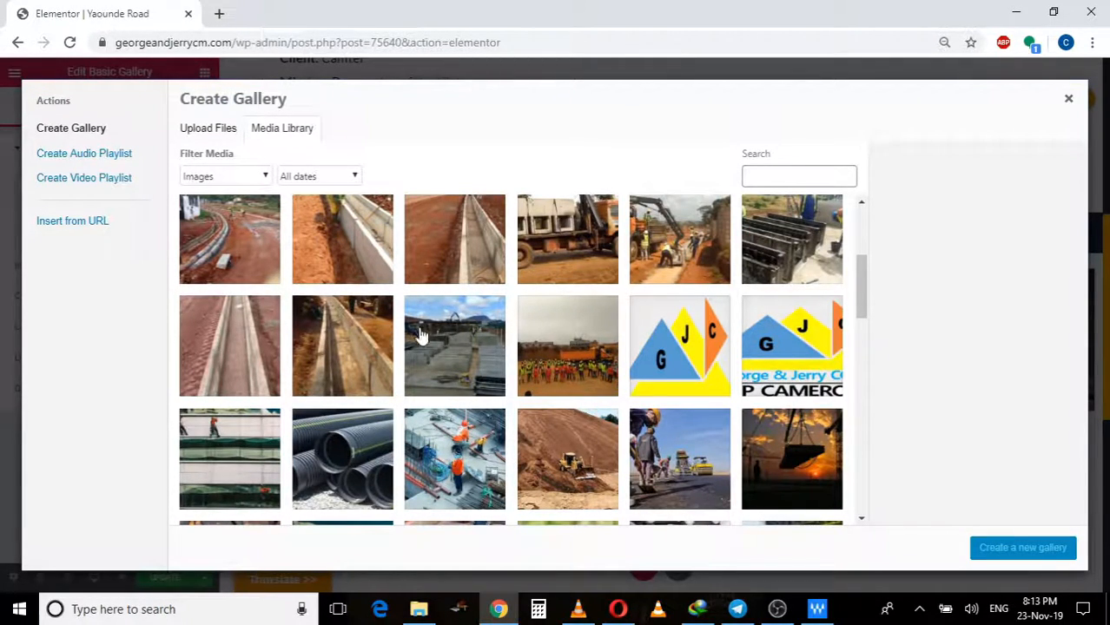
scroll(455, 338, "down", 2)
scroll(455, 339, "up", 3)
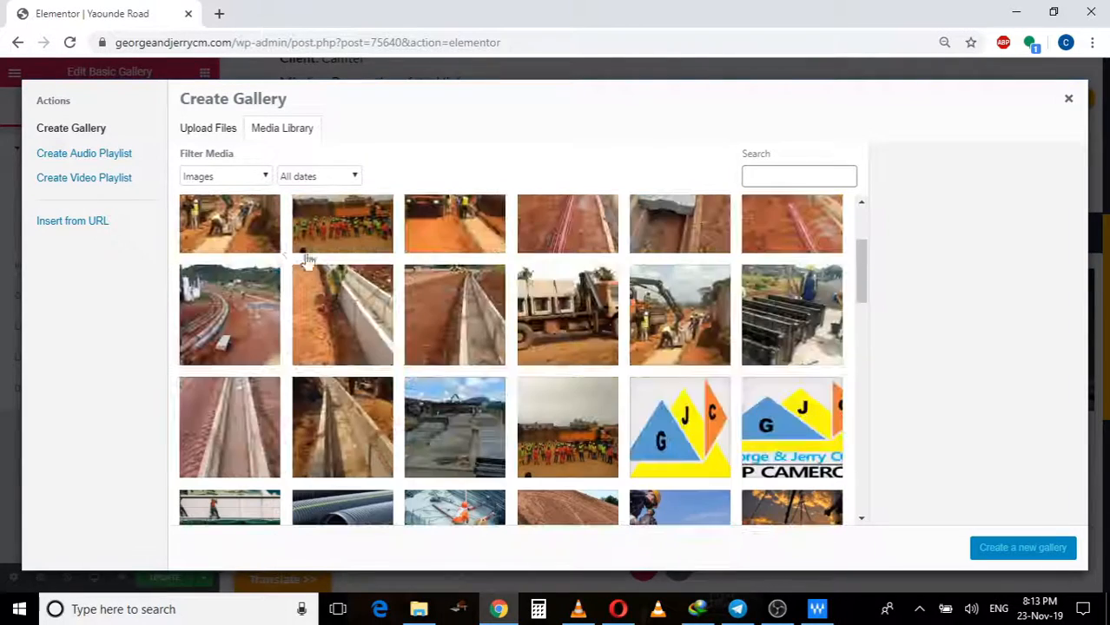
left_click(217, 139)
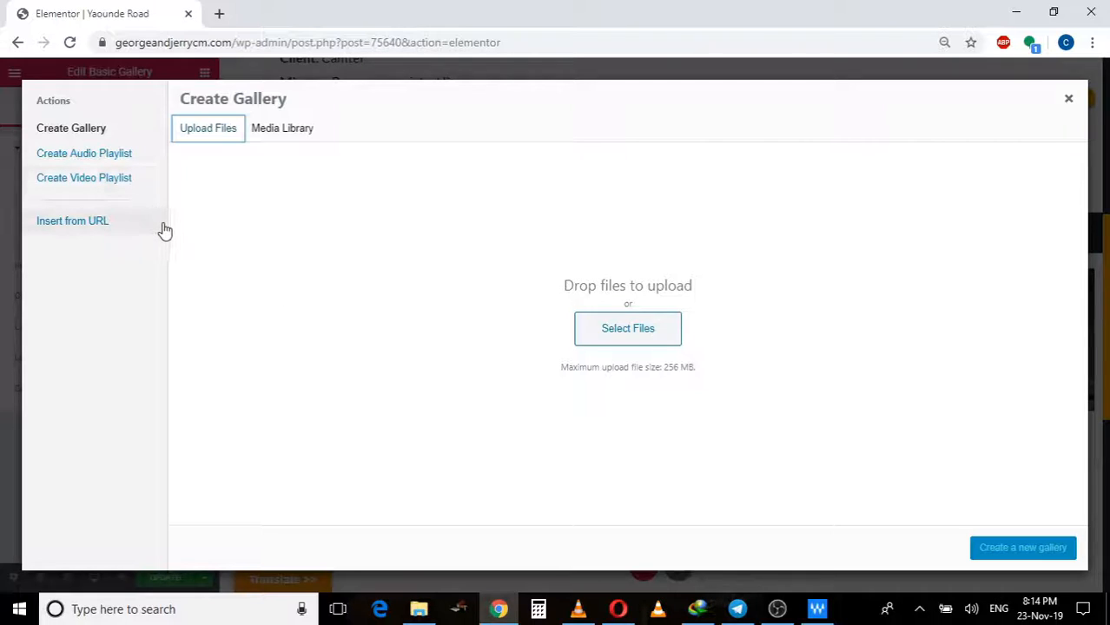
left_click(276, 132)
scroll(467, 299, "down", 8)
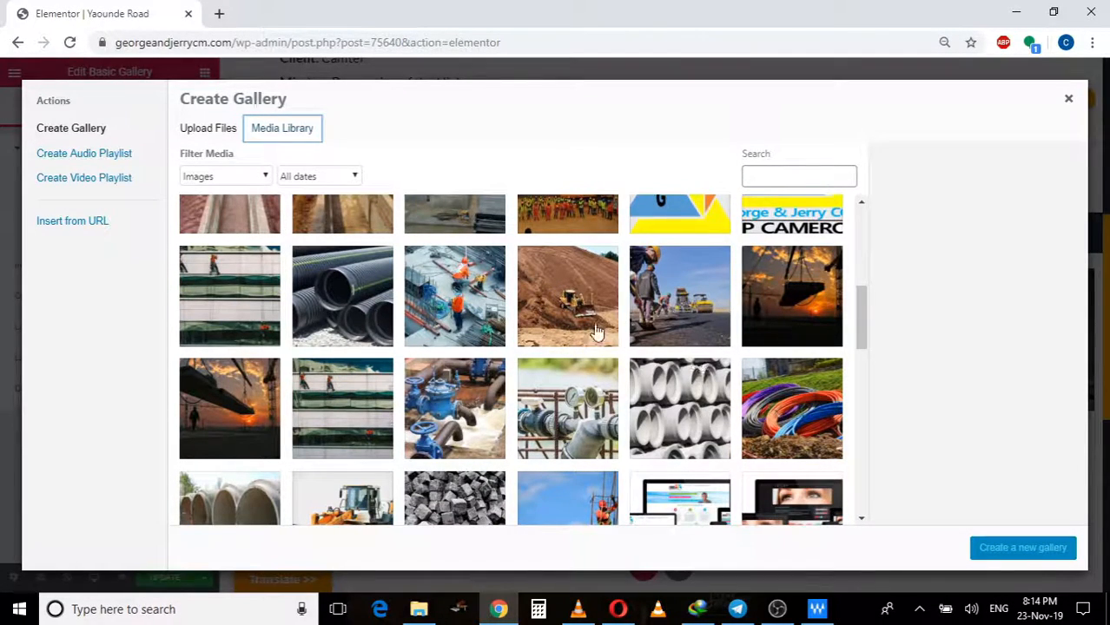
- Select the bulldozer hillside, dirt road, paved road and twin-pipe culvert images and create a new gallery from them
left_click(571, 300)
scroll(565, 317, "down", 1)
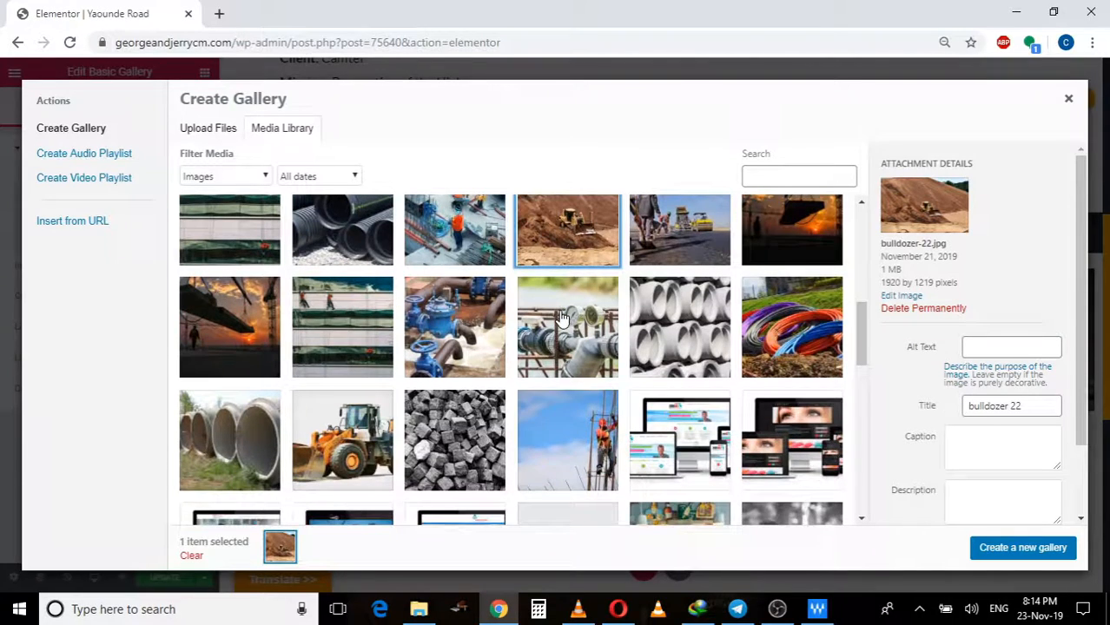
scroll(562, 318, "down", 3)
scroll(562, 318, "down", 3)
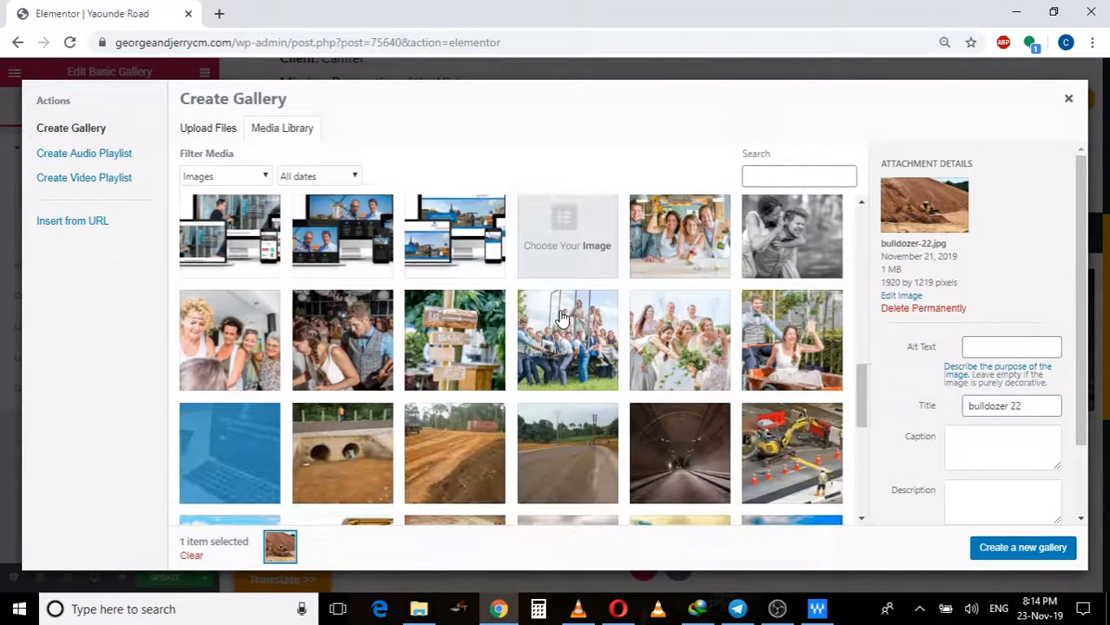
left_click(491, 334)
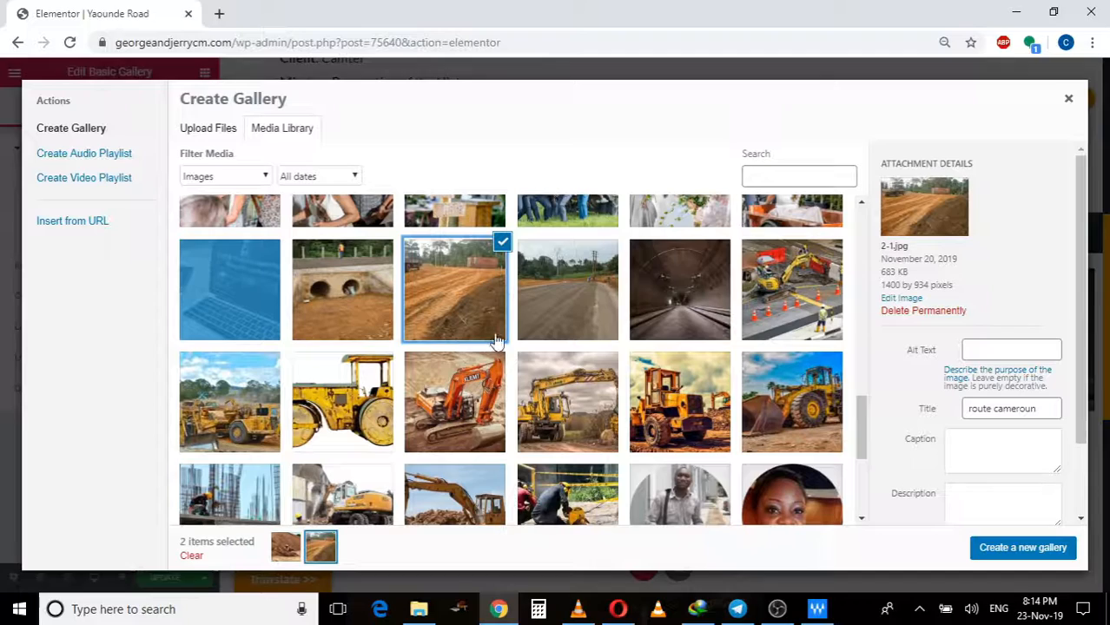
left_click(565, 328)
left_click(369, 308)
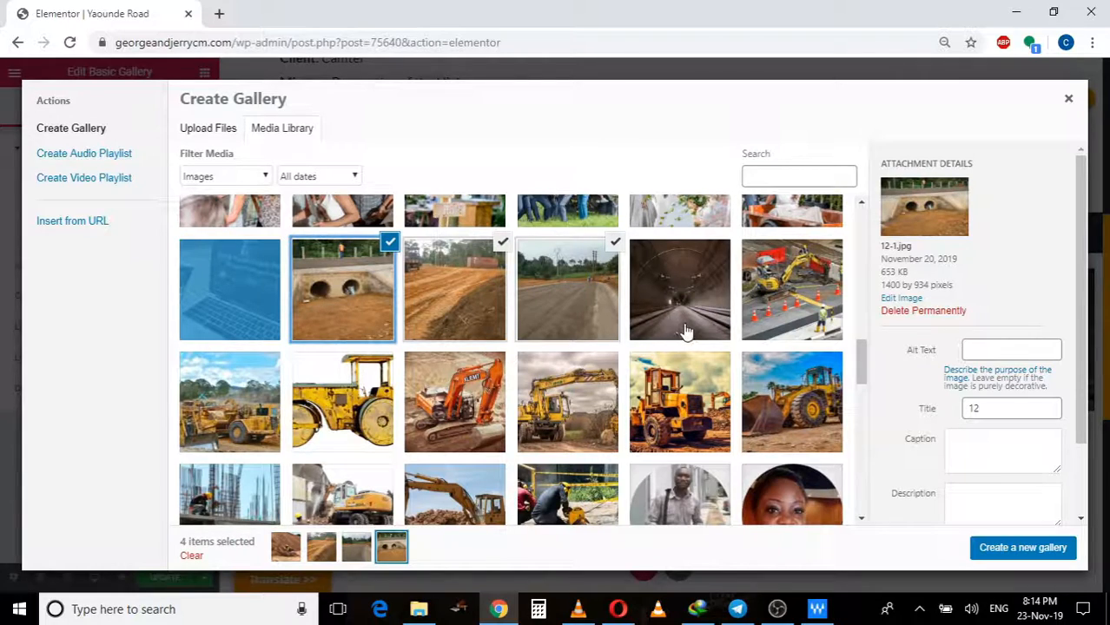
scroll(683, 328, "up", 3)
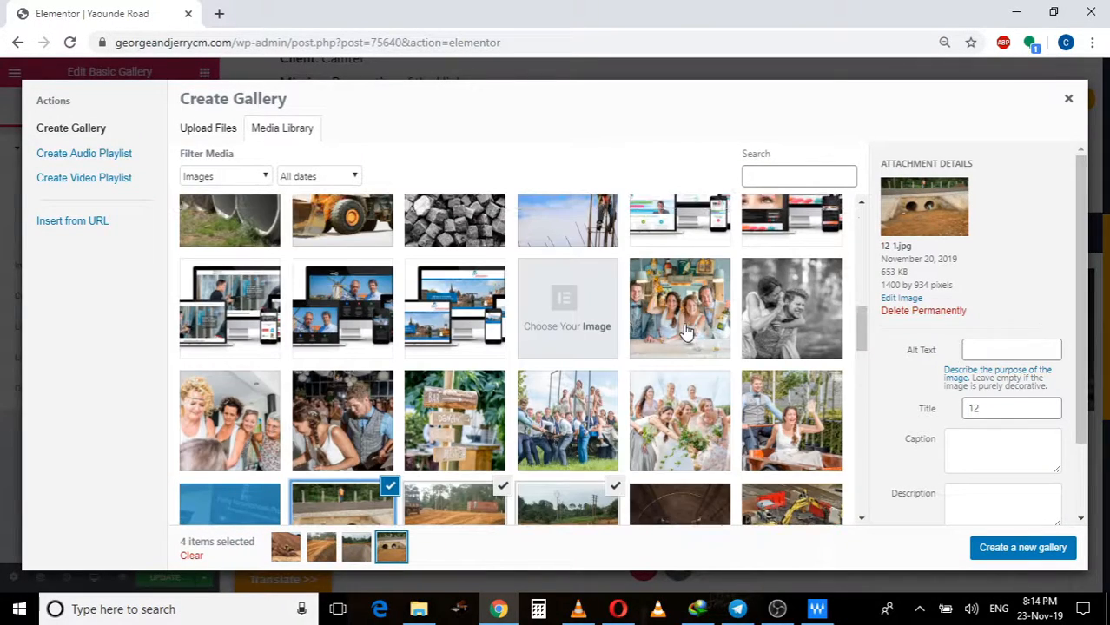
left_click(1046, 553)
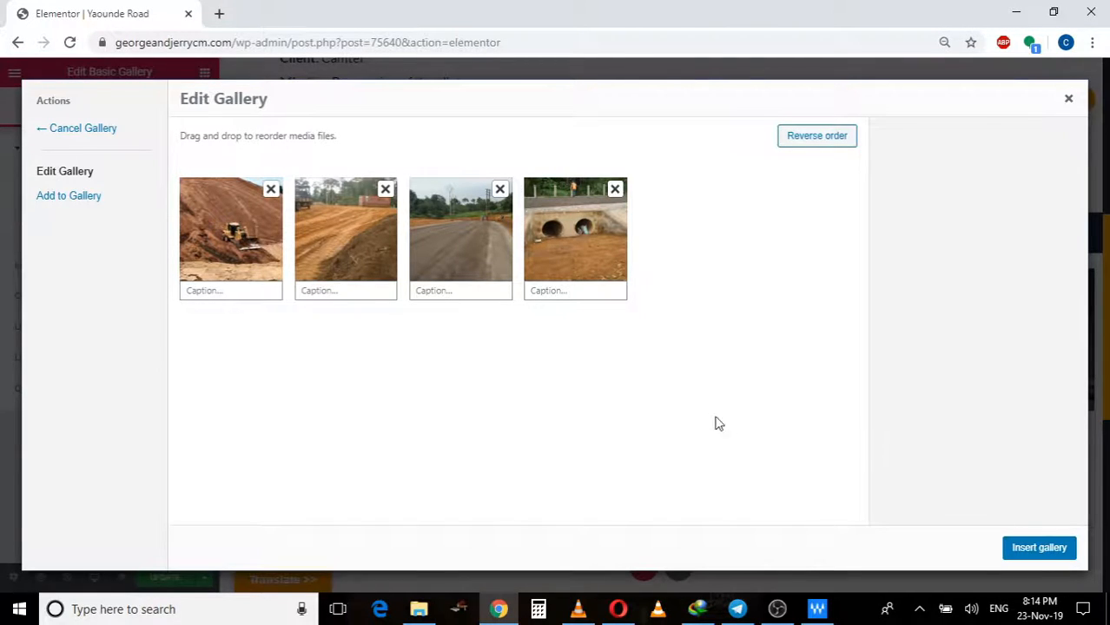
- Reorder the gallery images to dirt road, twin-pipe culvert, bulldozer hillside, paved road, and insert the gallery
left_click_drag(213, 248, 367, 245)
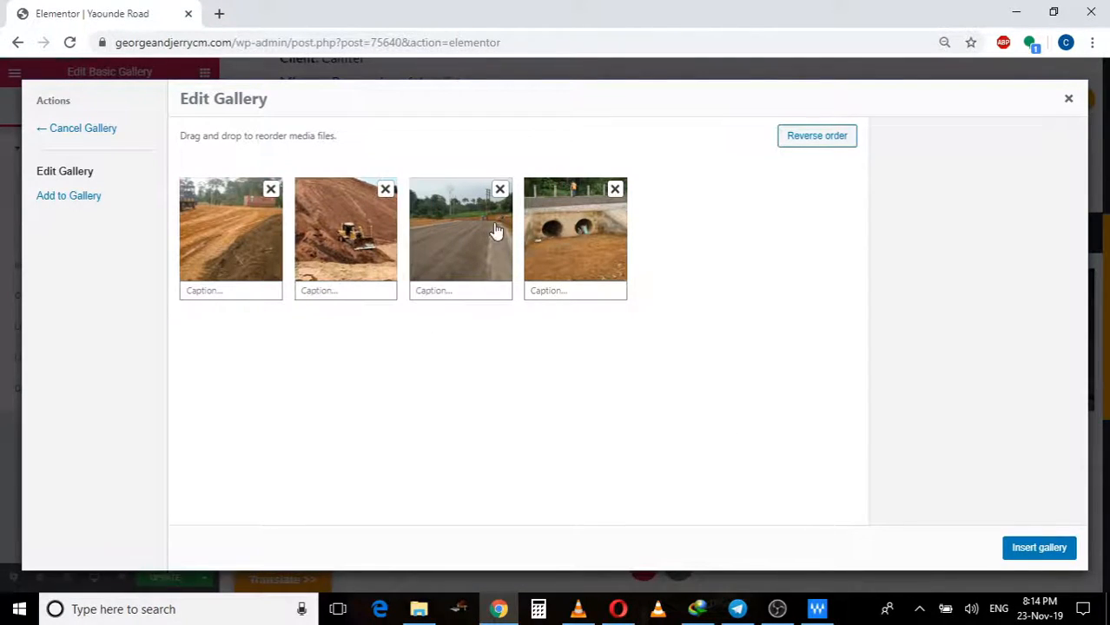
left_click_drag(602, 235, 374, 230)
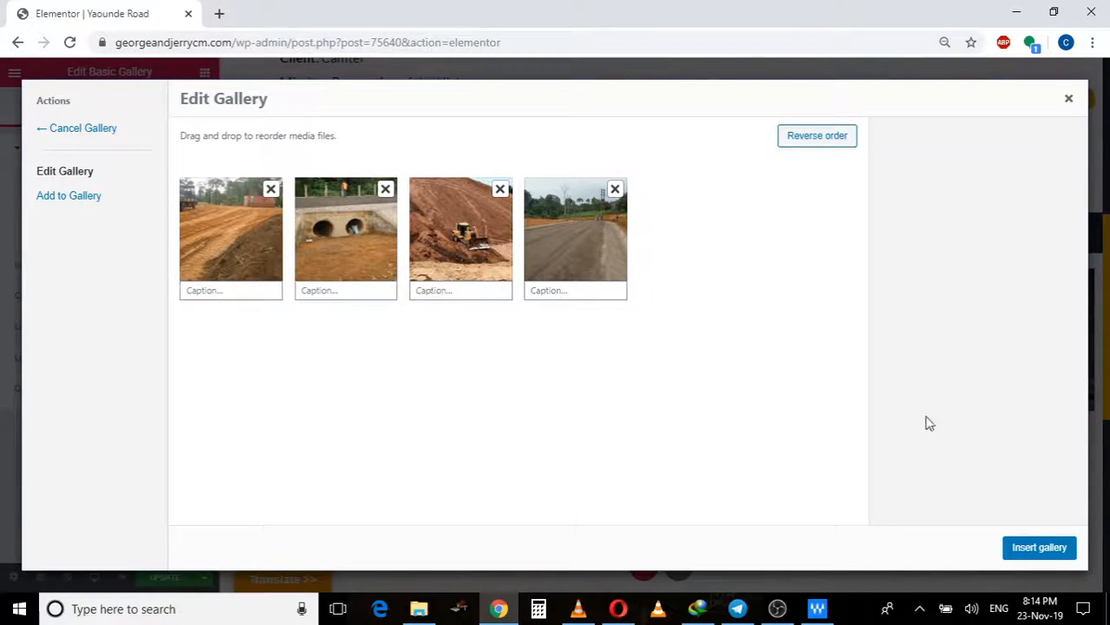
left_click(1041, 550)
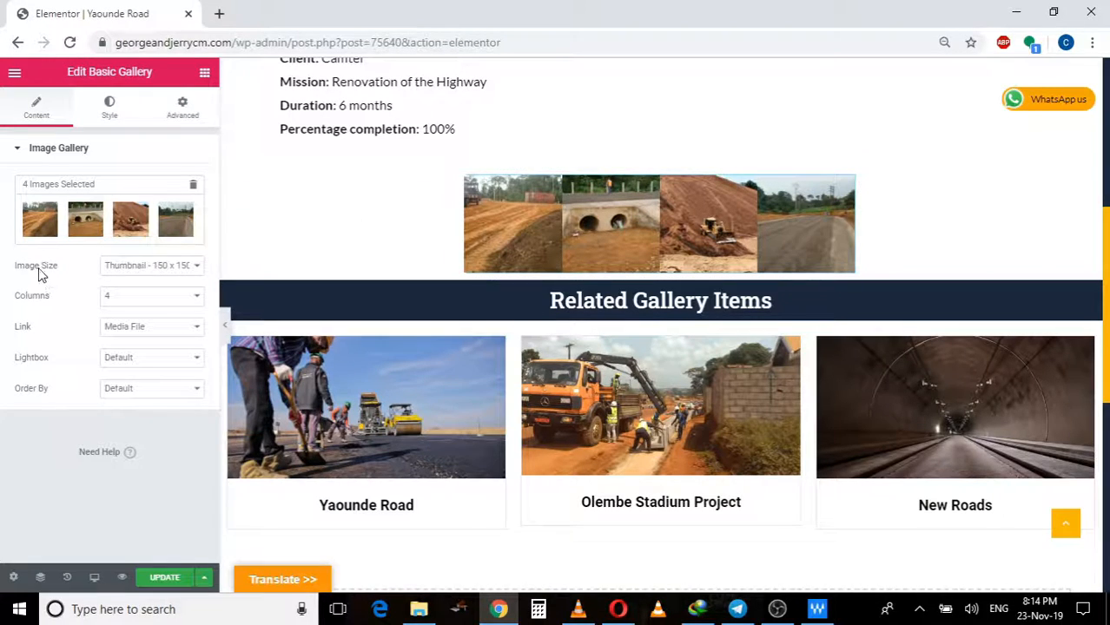
- Try the Full image size on the gallery, and settle on Project-single - 1170 x 600
left_click(199, 272)
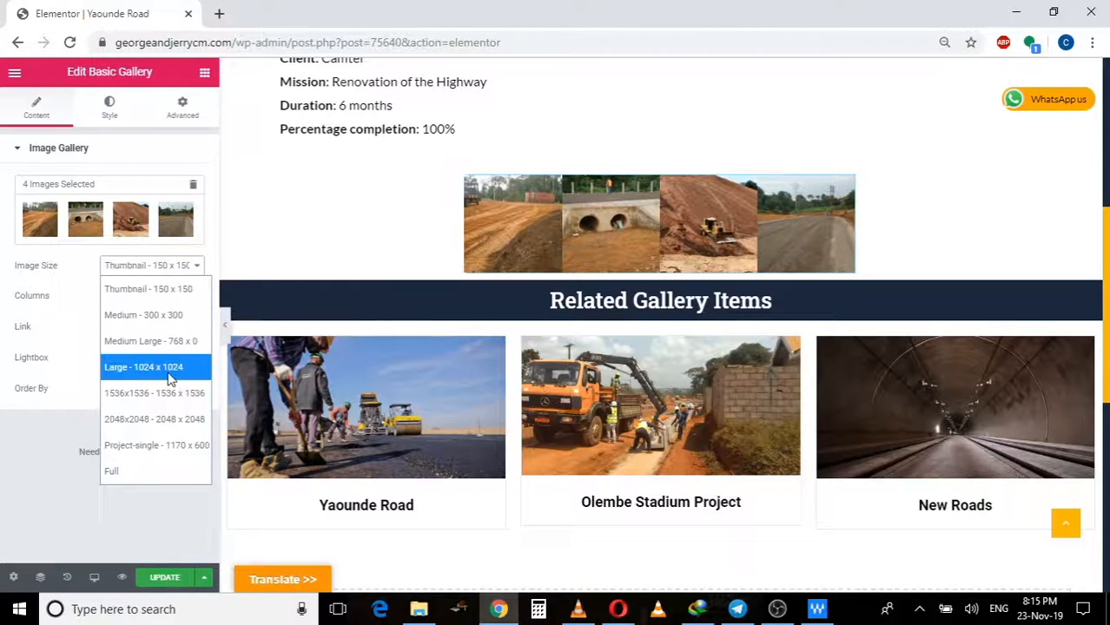
left_click(133, 469)
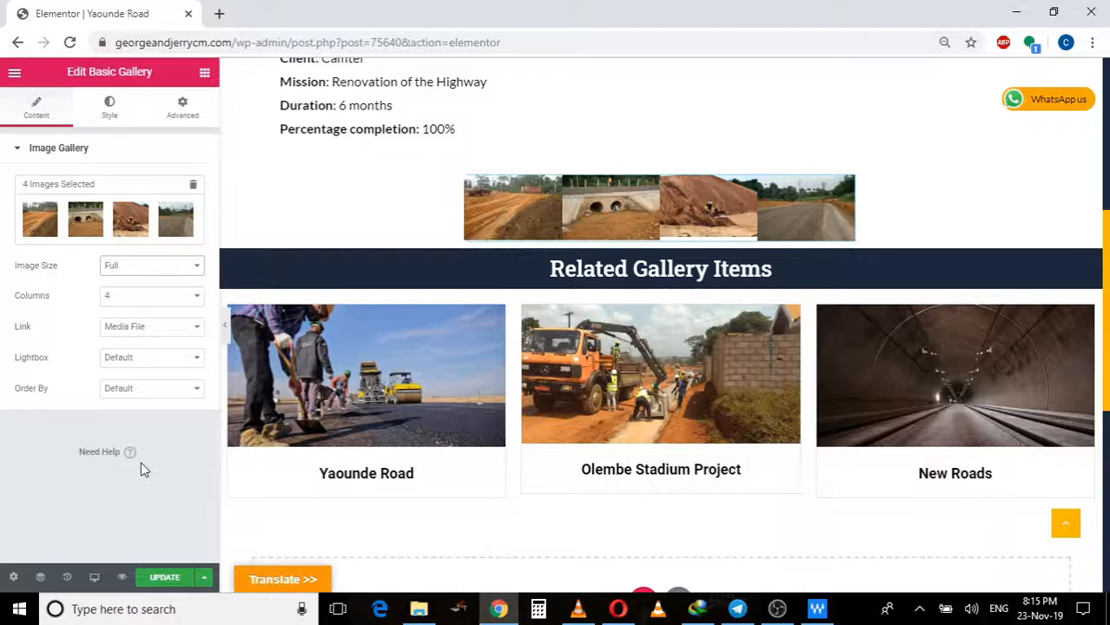
left_click(195, 269)
left_click(196, 274)
left_click(197, 271)
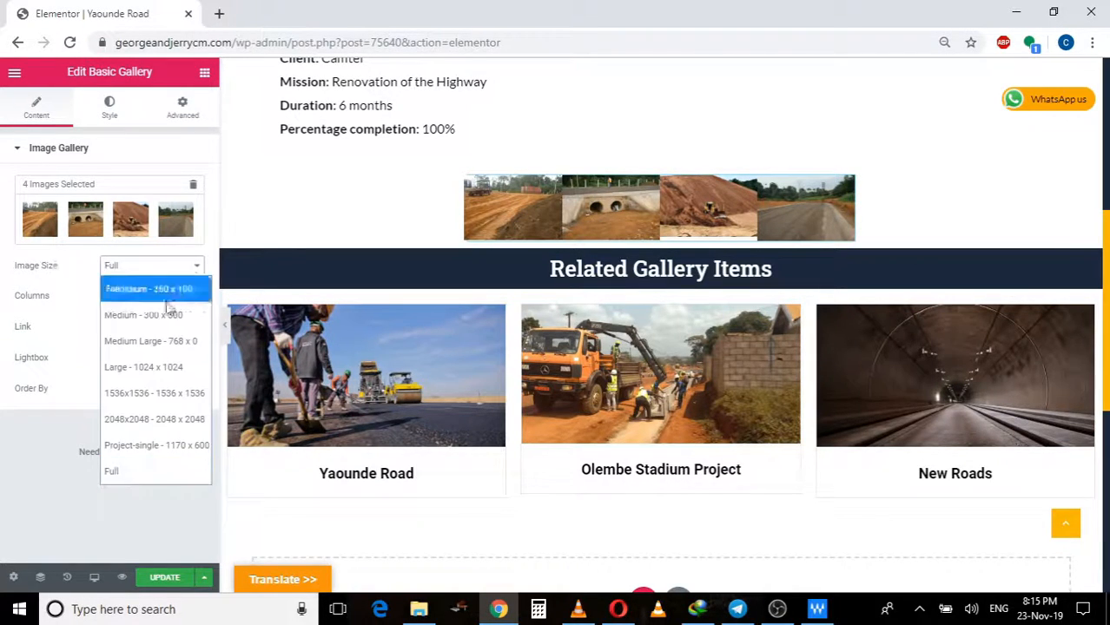
left_click(138, 447)
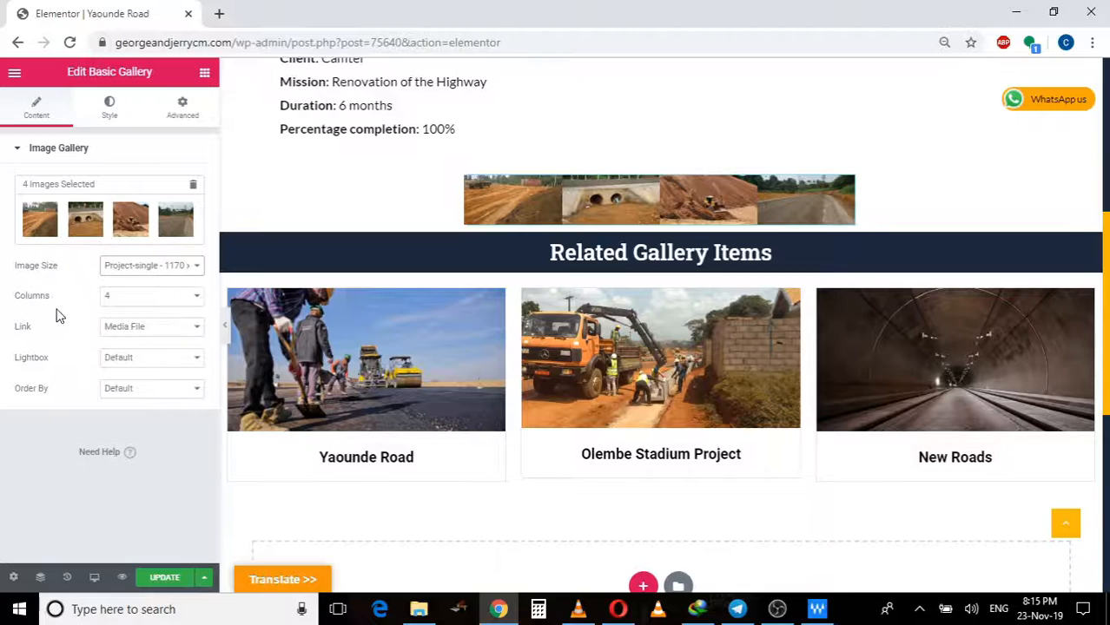
- Arrange the gallery in 2 columns and check the available image sizes, keeping the Project-single size
left_click(197, 299)
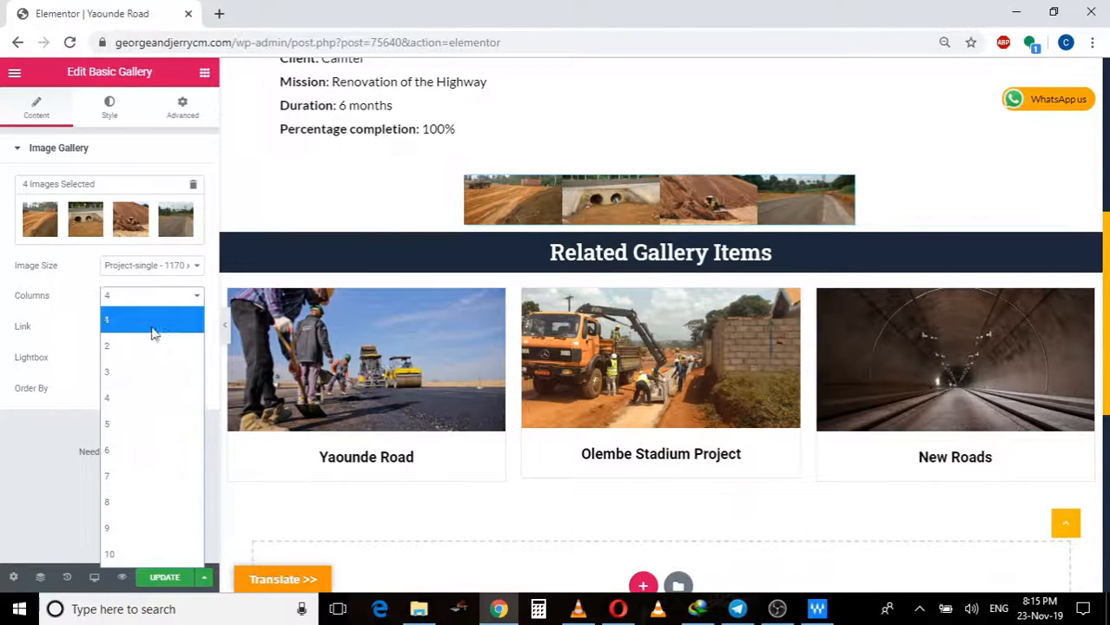
left_click(128, 349)
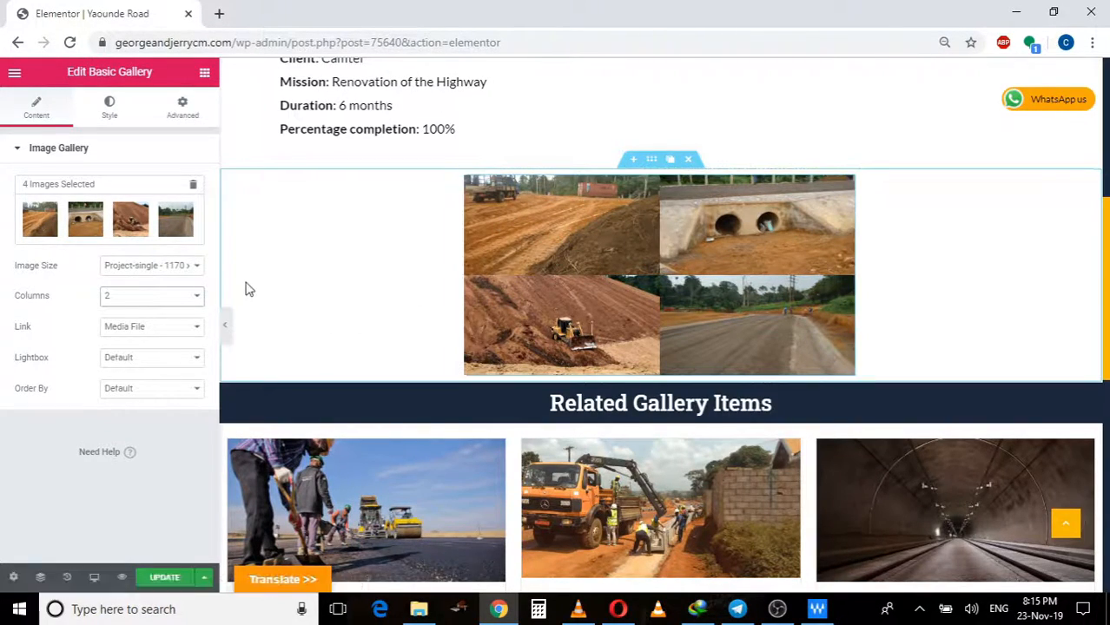
left_click(196, 268)
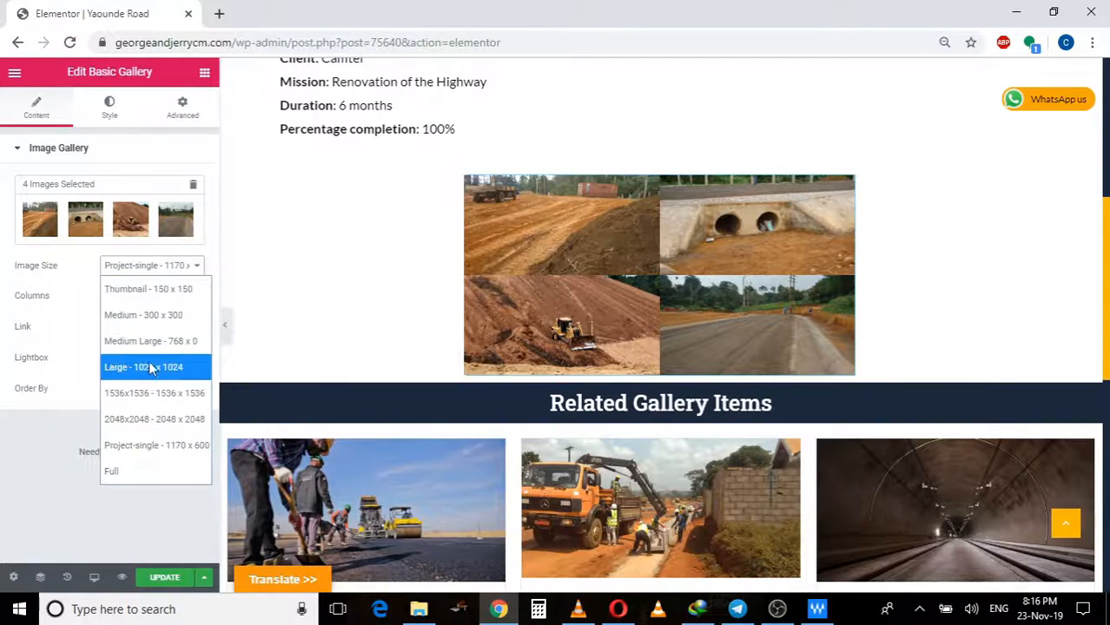
left_click(197, 271)
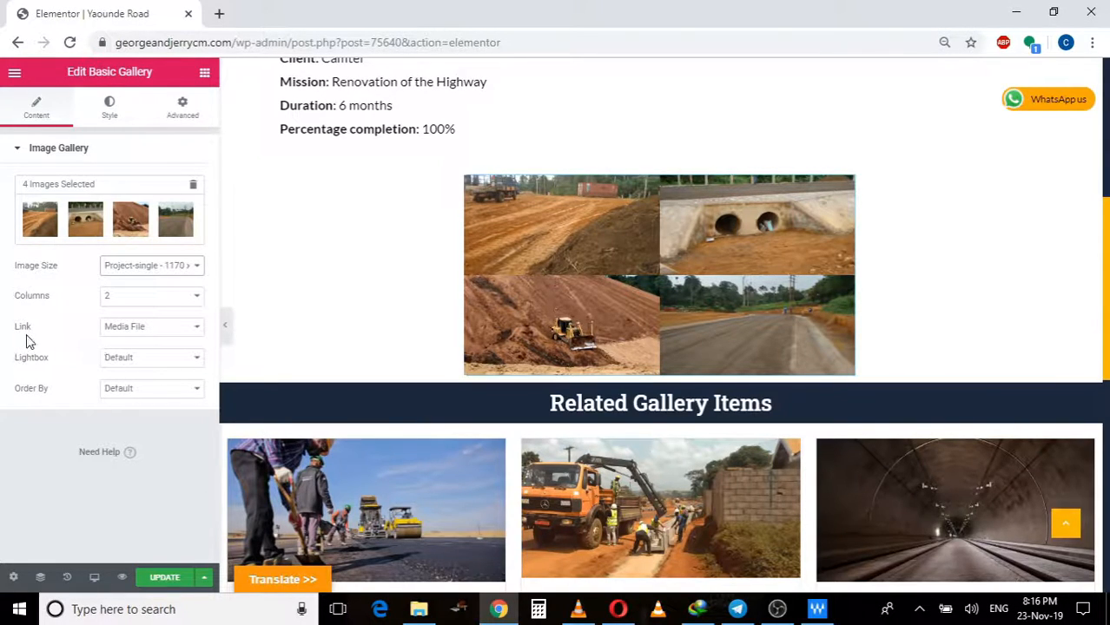
- Try the gallery's lightbox as Yes and restore it to Default, keeping the link as Media File and the ordering as Default
left_click(197, 335)
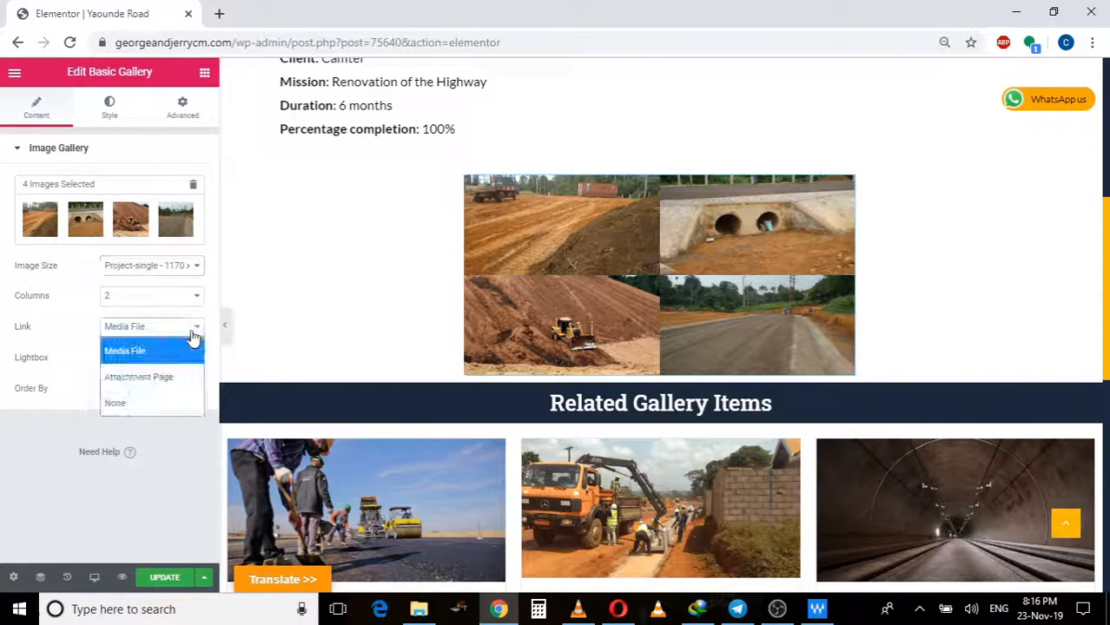
left_click(143, 360)
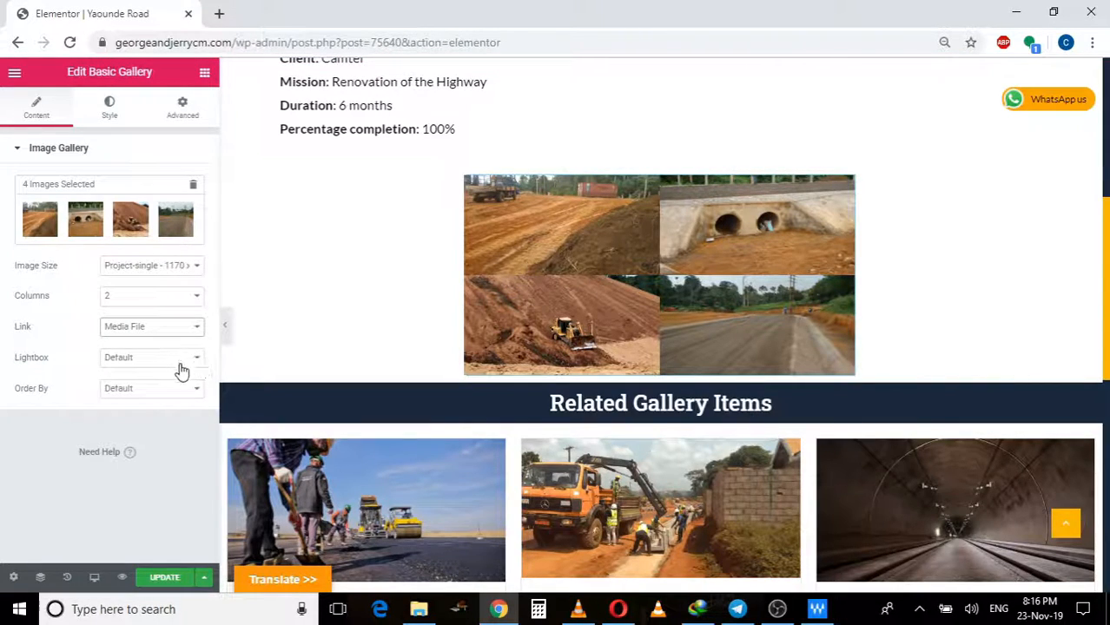
left_click(198, 363)
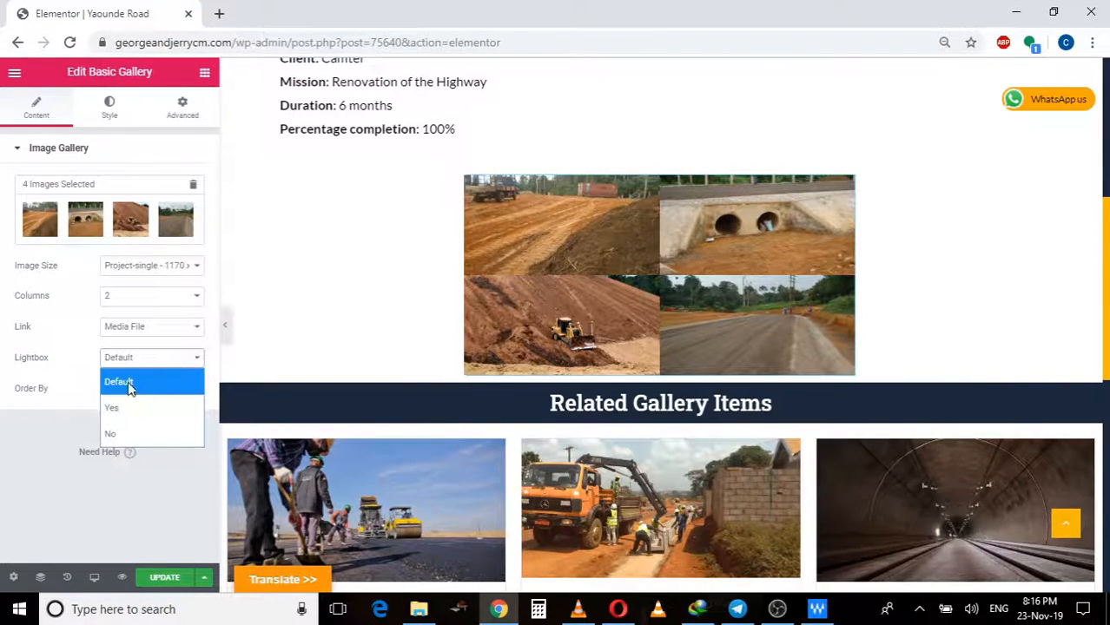
left_click(115, 408)
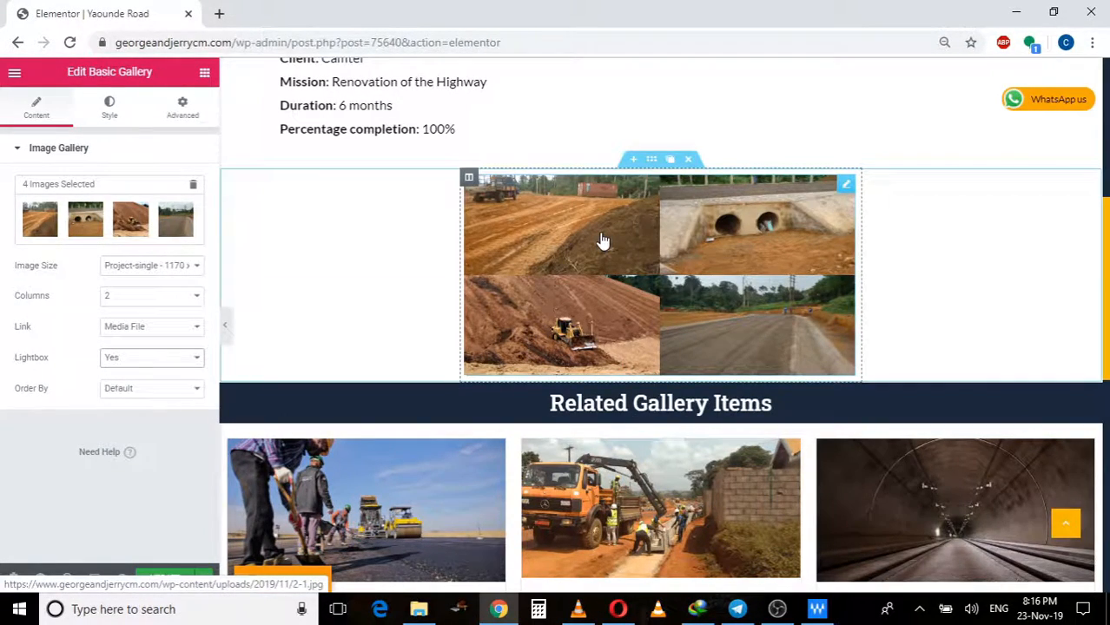
left_click(199, 363)
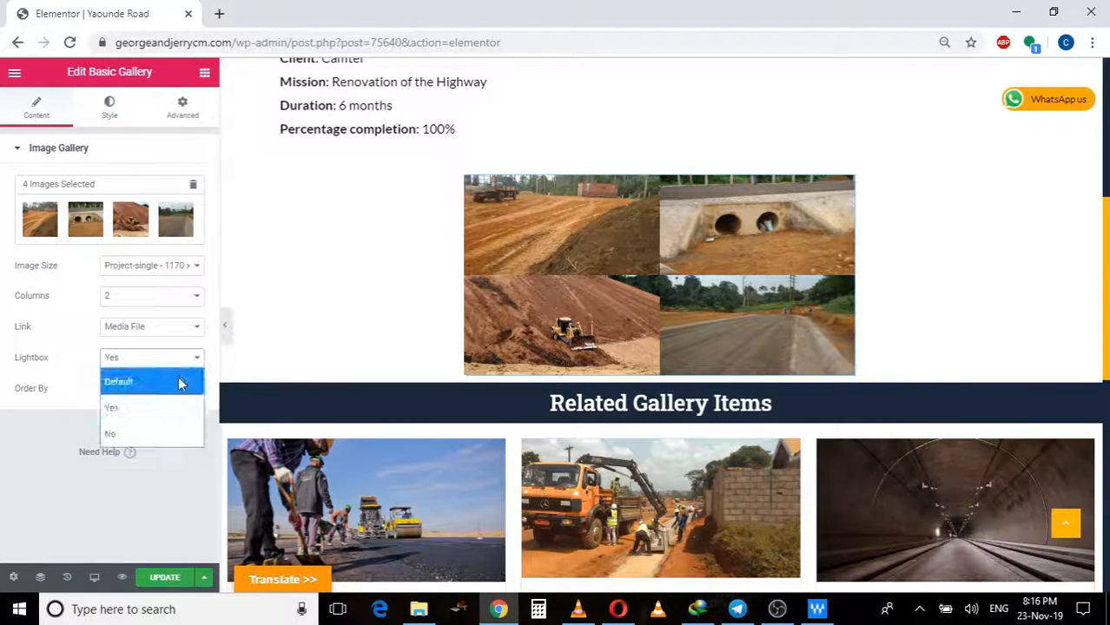
left_click(179, 381)
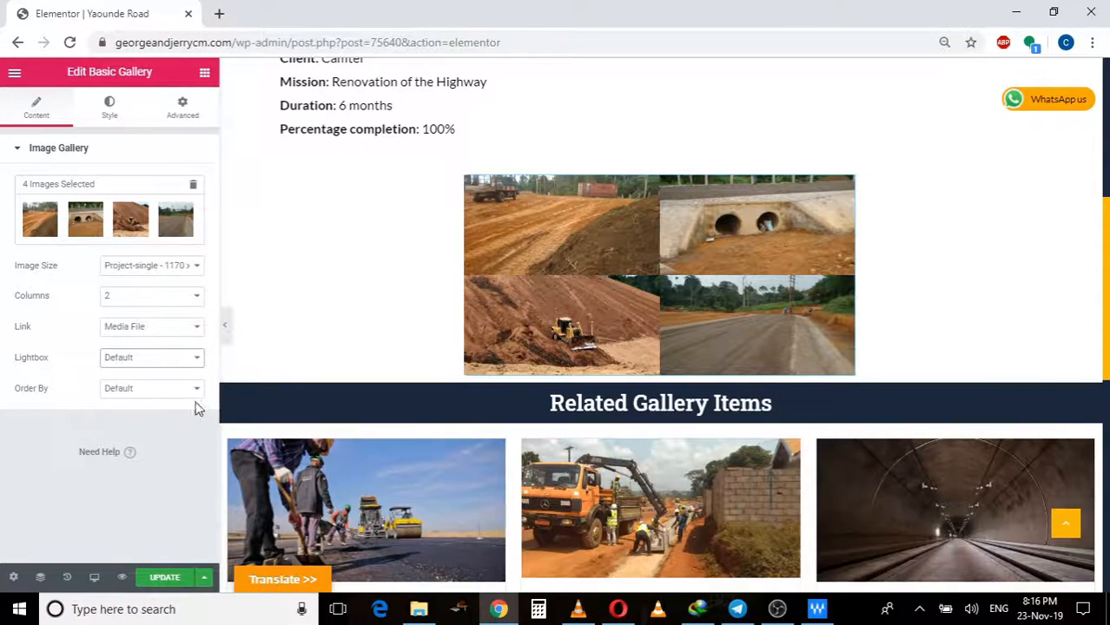
left_click(197, 392)
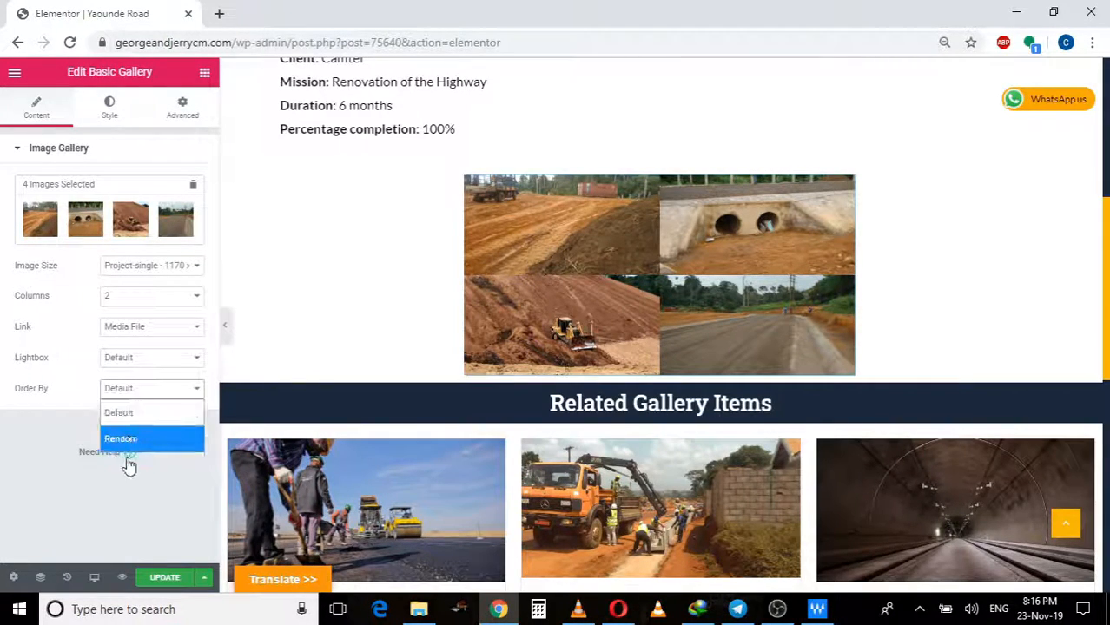
left_click(151, 413)
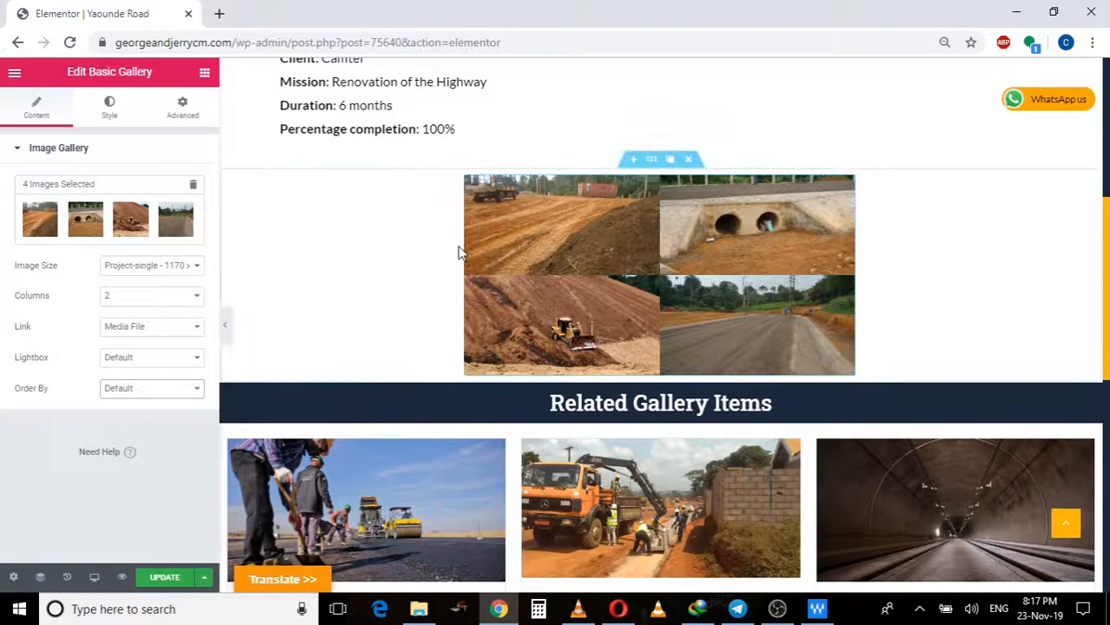
- Review the layout around the photo gallery and delete the EA Post Grid below the Related Gallery Items heading
scroll(477, 267, "down", 2)
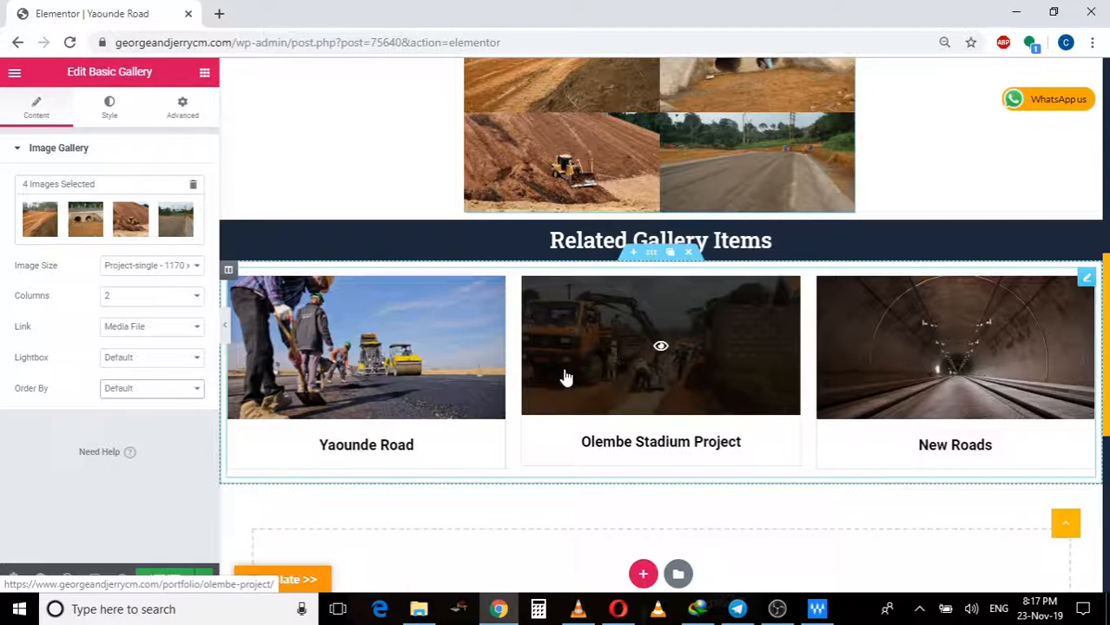
scroll(573, 404, "up", 2)
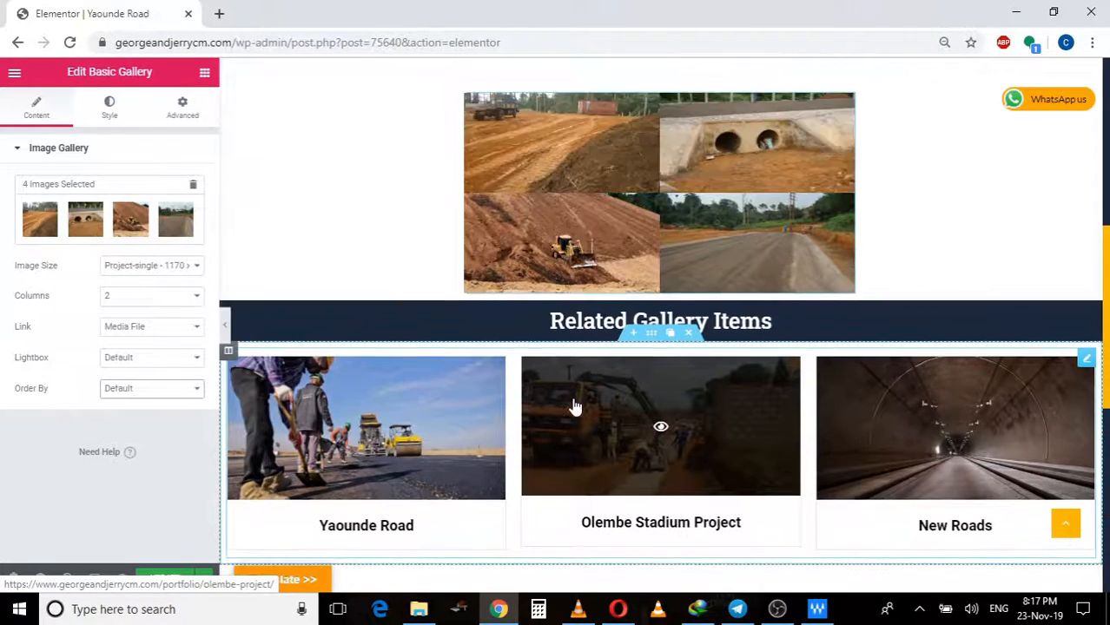
scroll(563, 399, "down", 2)
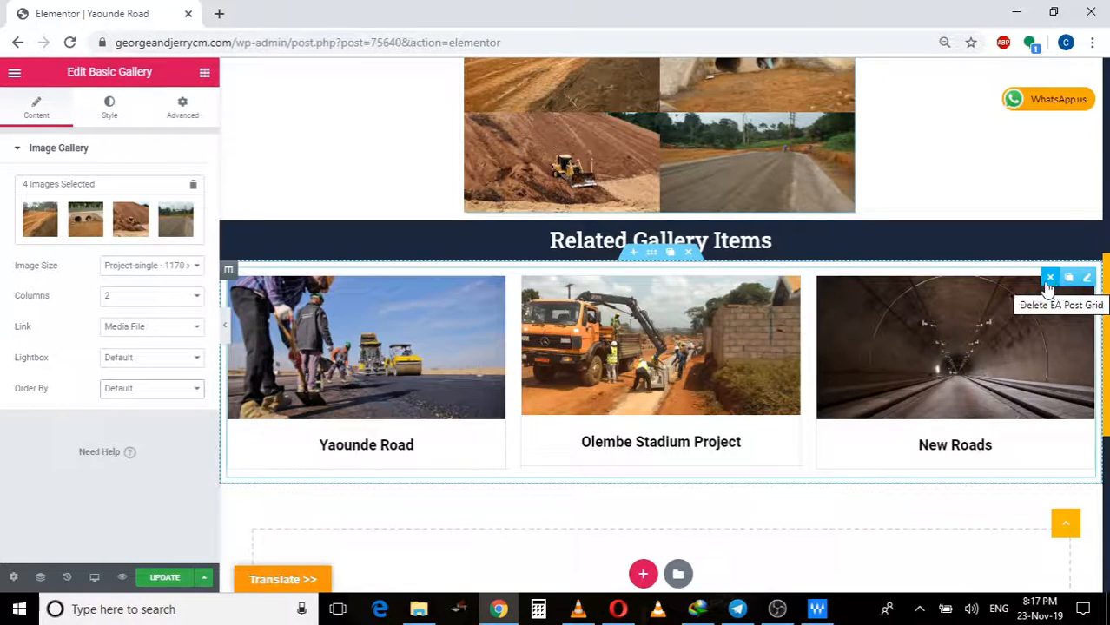
left_click(1049, 277)
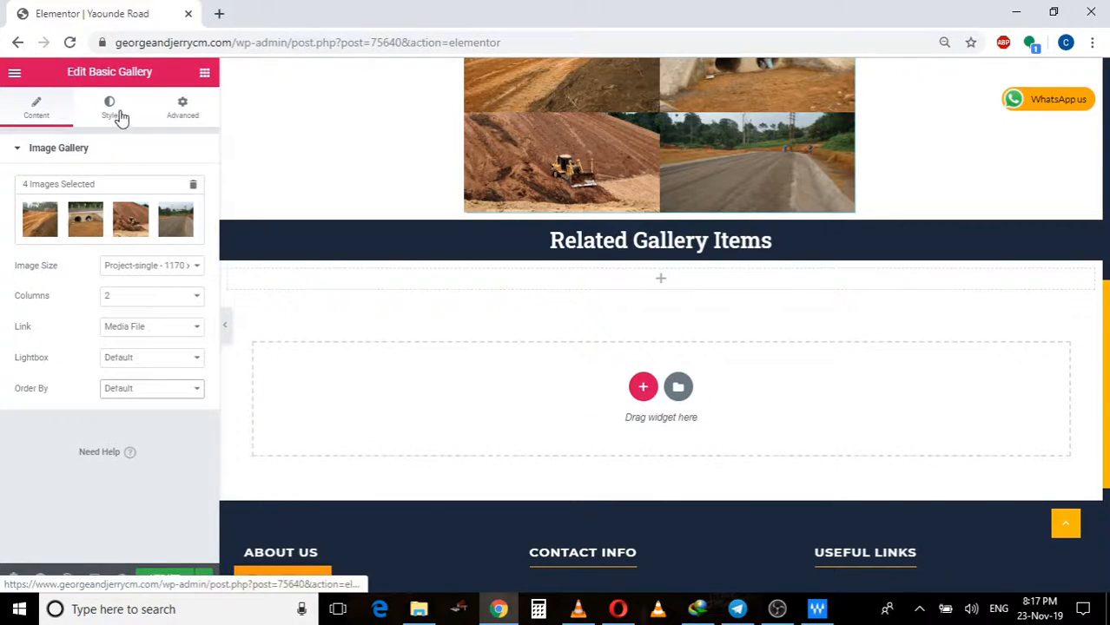
- Search the widgets for "post" and place an EA Post Grid in the empty section below Related Gallery Items
left_click(206, 77)
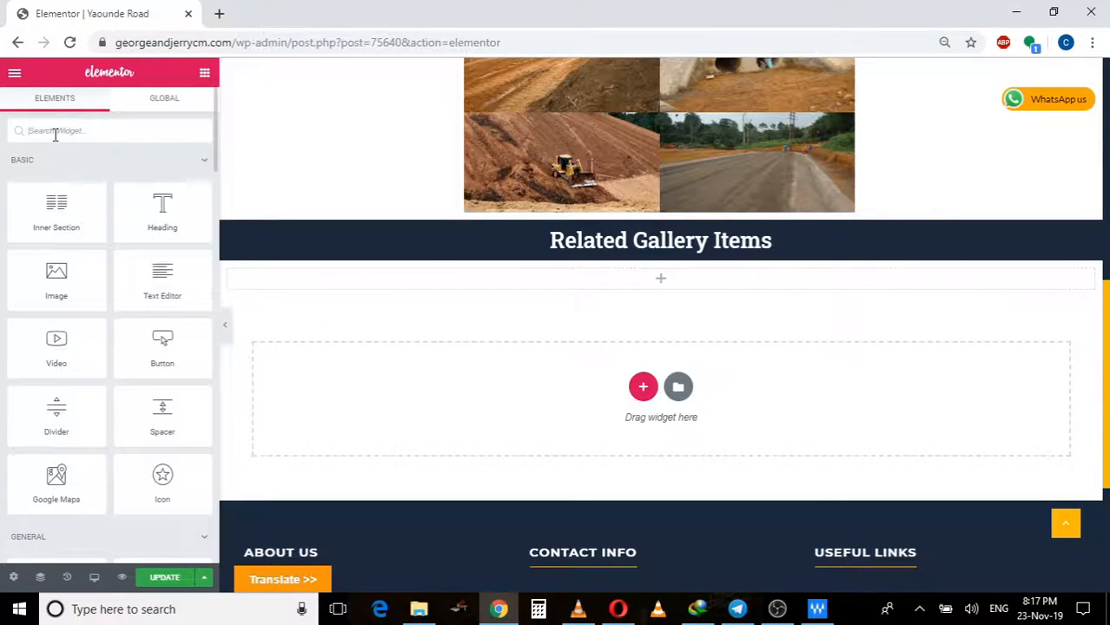
type("post")
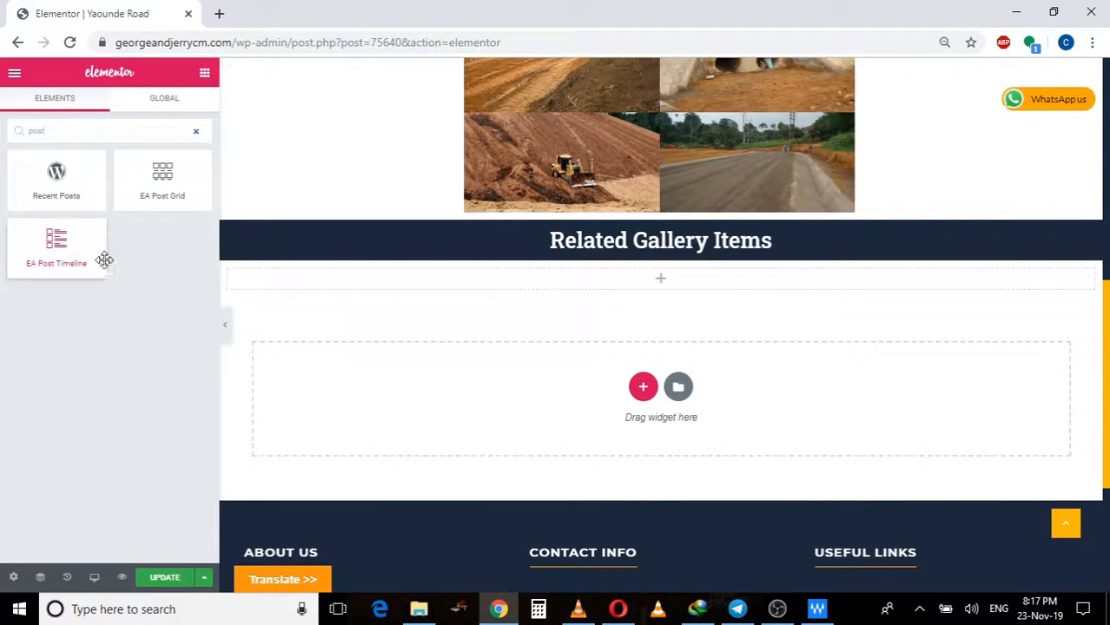
left_click_drag(184, 179, 651, 276)
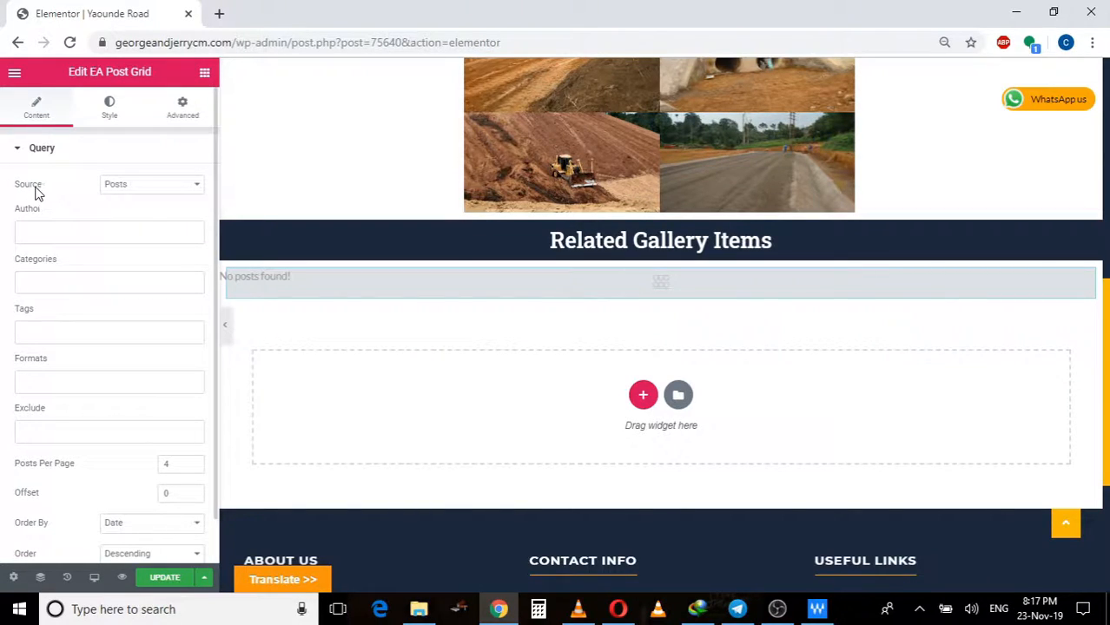
- Set the post grid's source to Portfolio for Elementor and filter it by the Public Works portfolio category
left_click(196, 189)
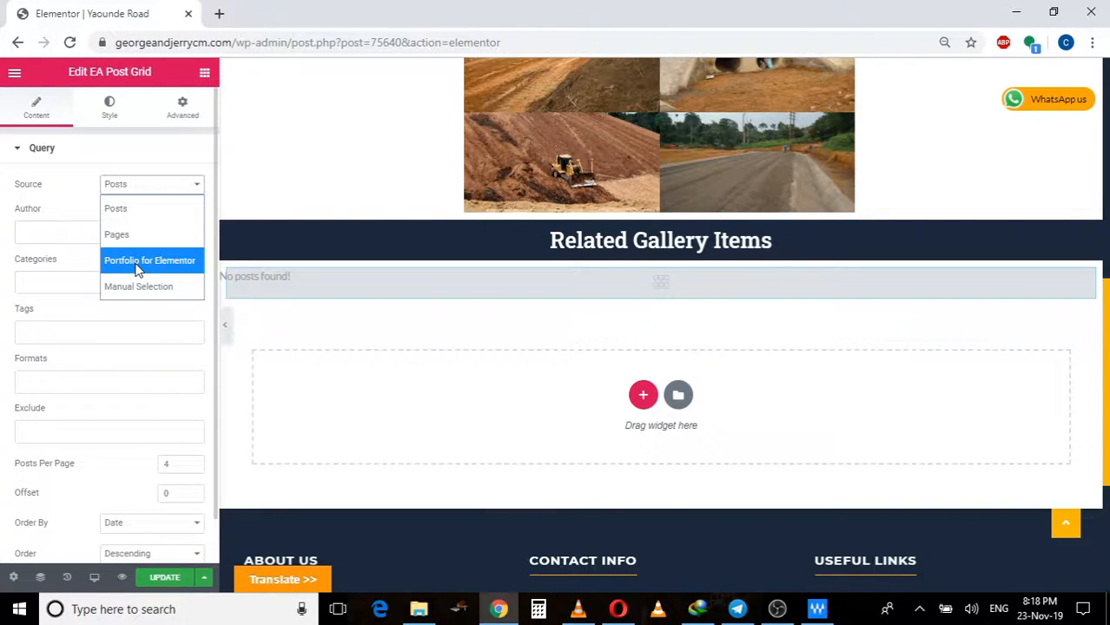
left_click(136, 263)
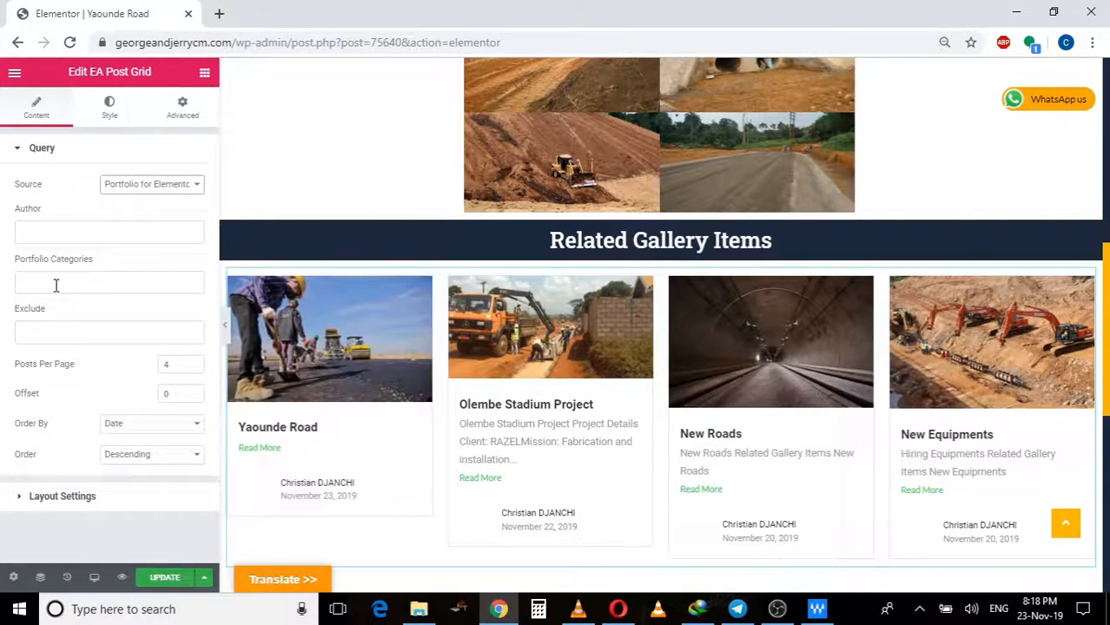
scroll(525, 385, "up", 5)
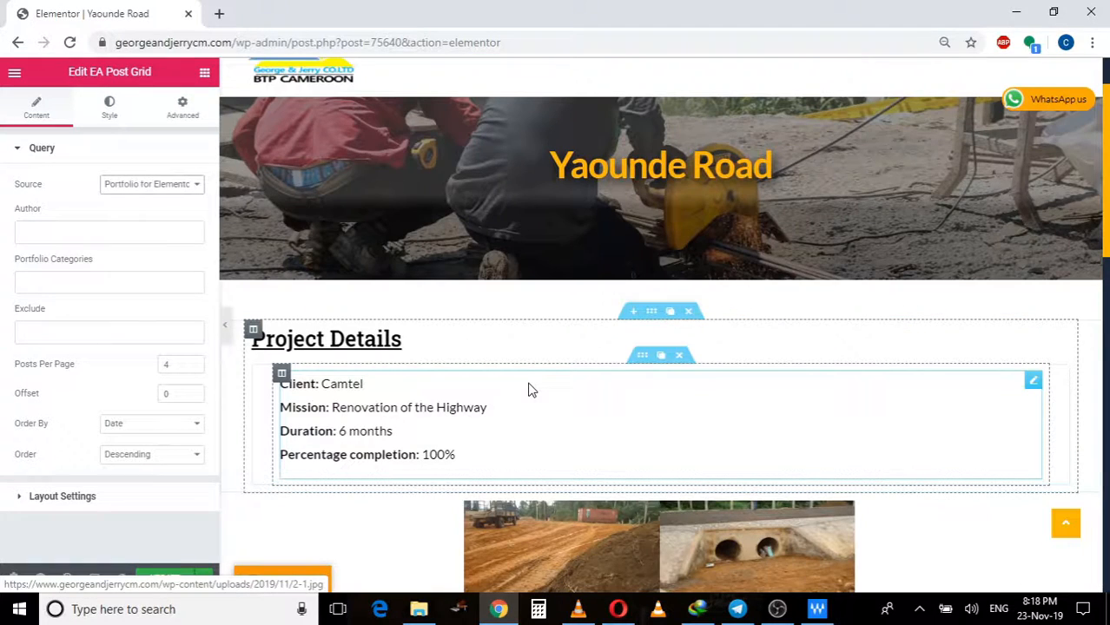
scroll(643, 225, "down", 5)
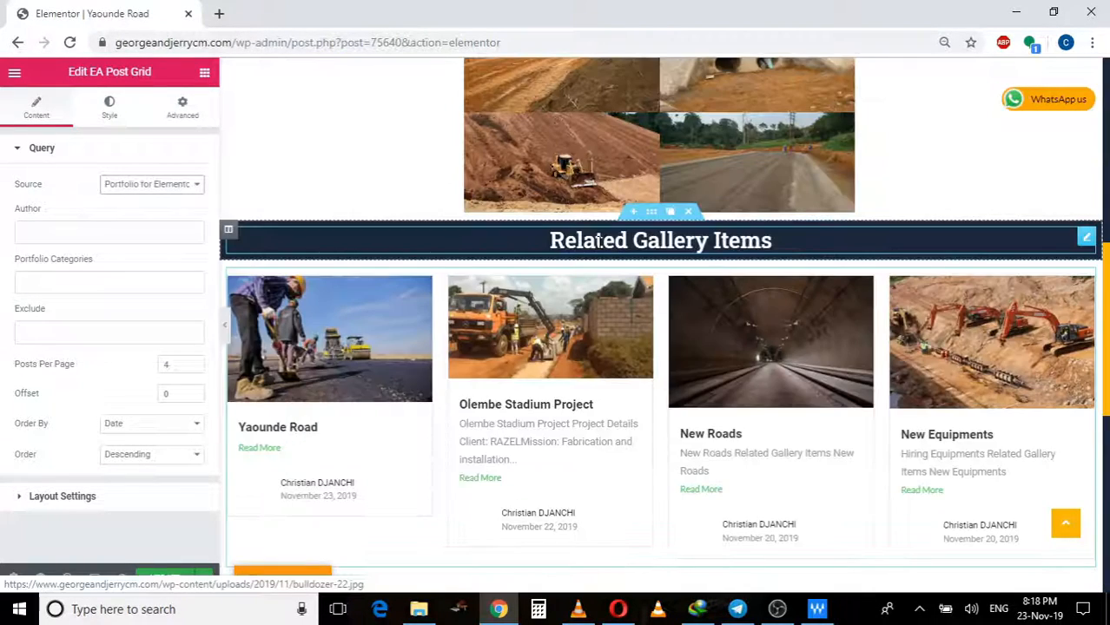
left_click(141, 290)
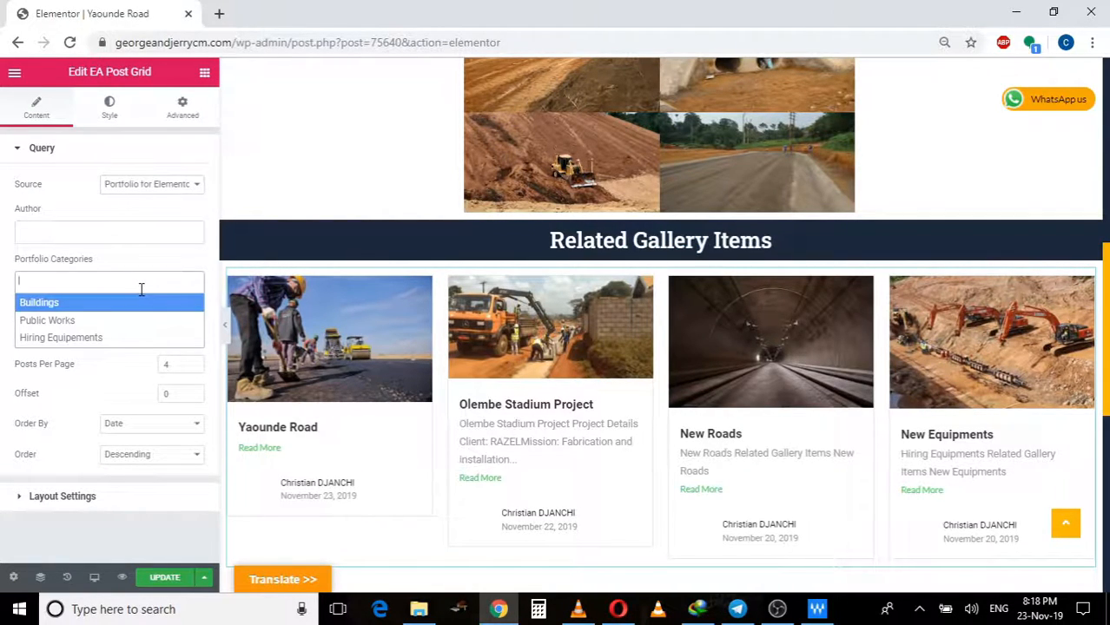
left_click(73, 321)
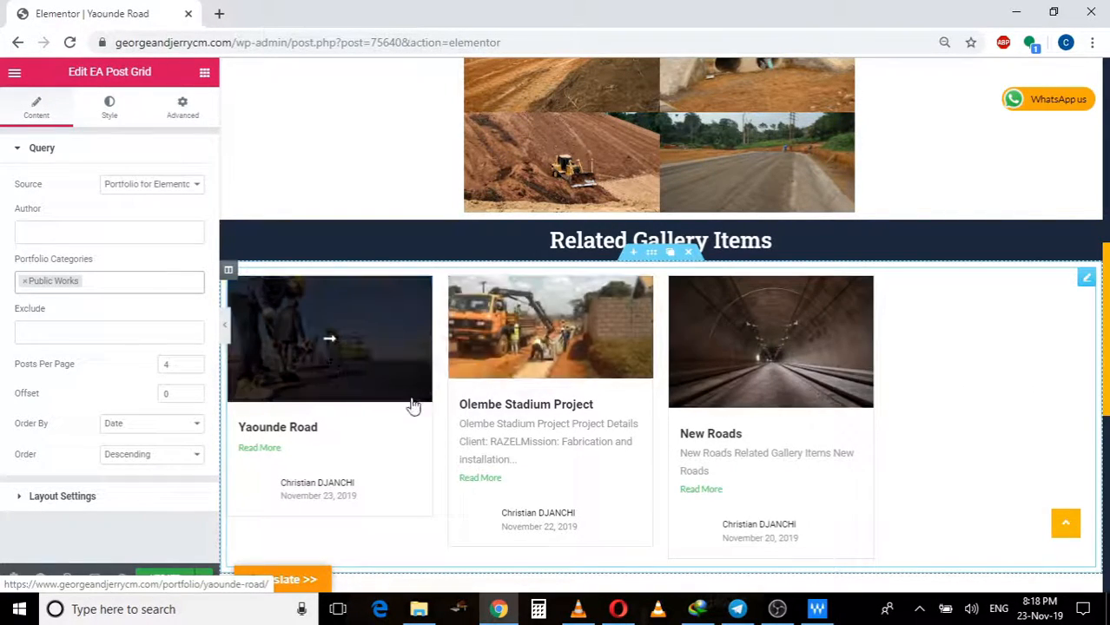
- Limit the post grid to 3 posts per page and open its layout settings
scroll(447, 347, "down", 1)
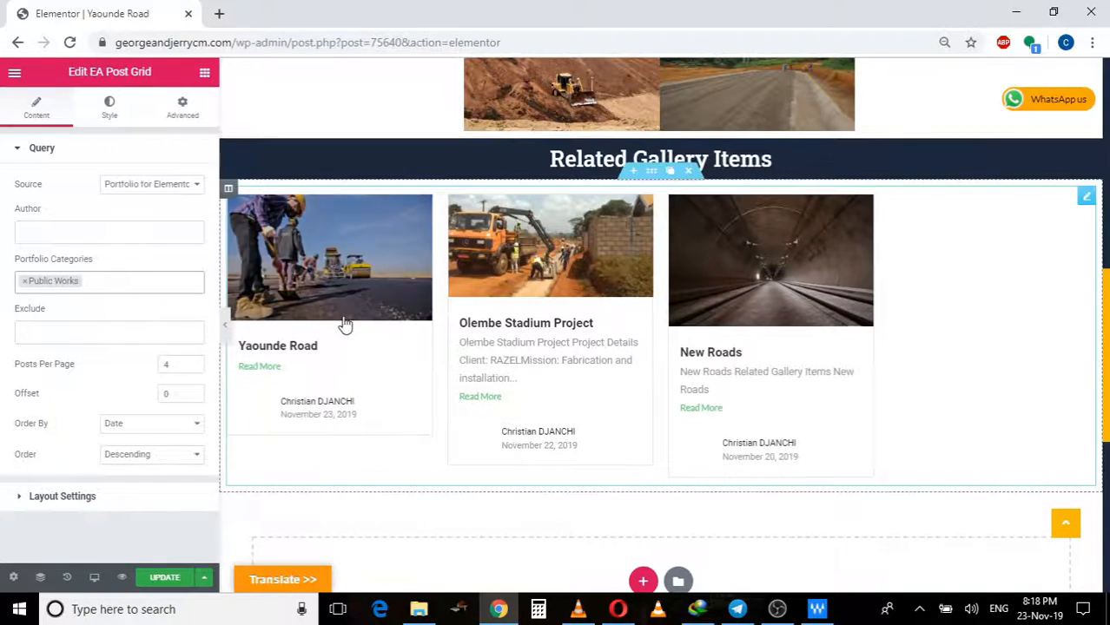
left_click(192, 369)
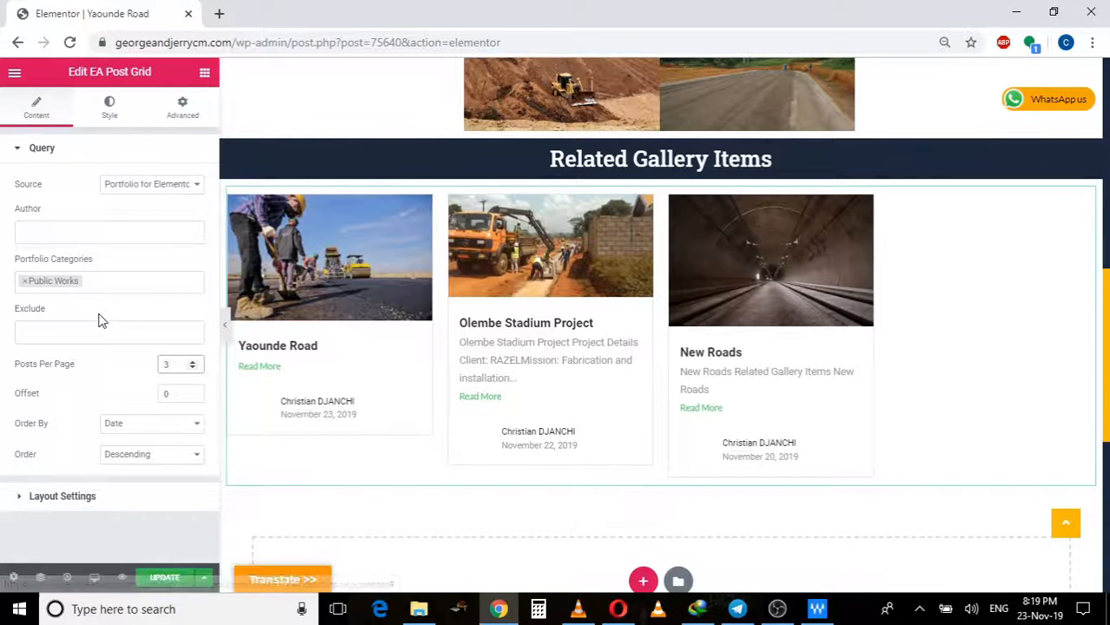
left_click(20, 503)
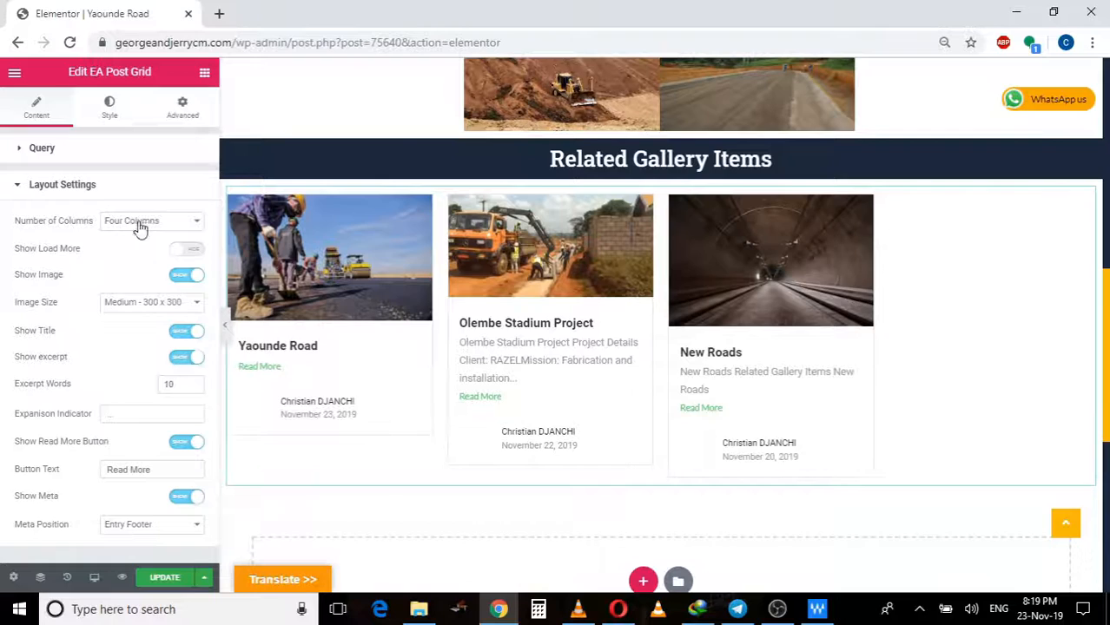
- Set the number of columns of the related items post grid to Three Columns
left_click(197, 224)
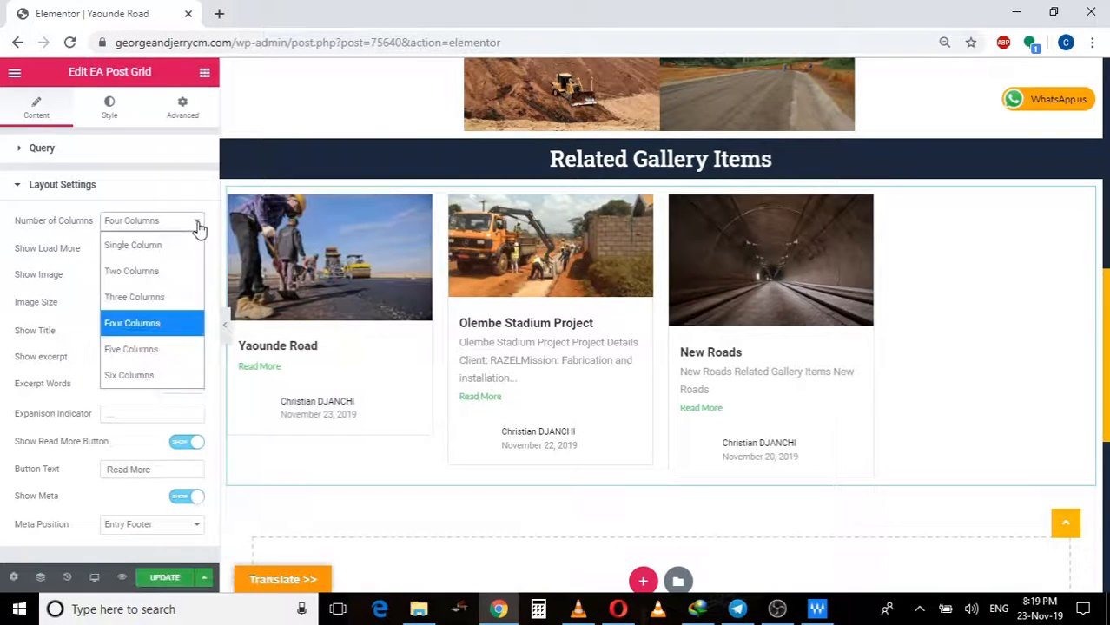
left_click(197, 227)
left_click(197, 226)
left_click(139, 299)
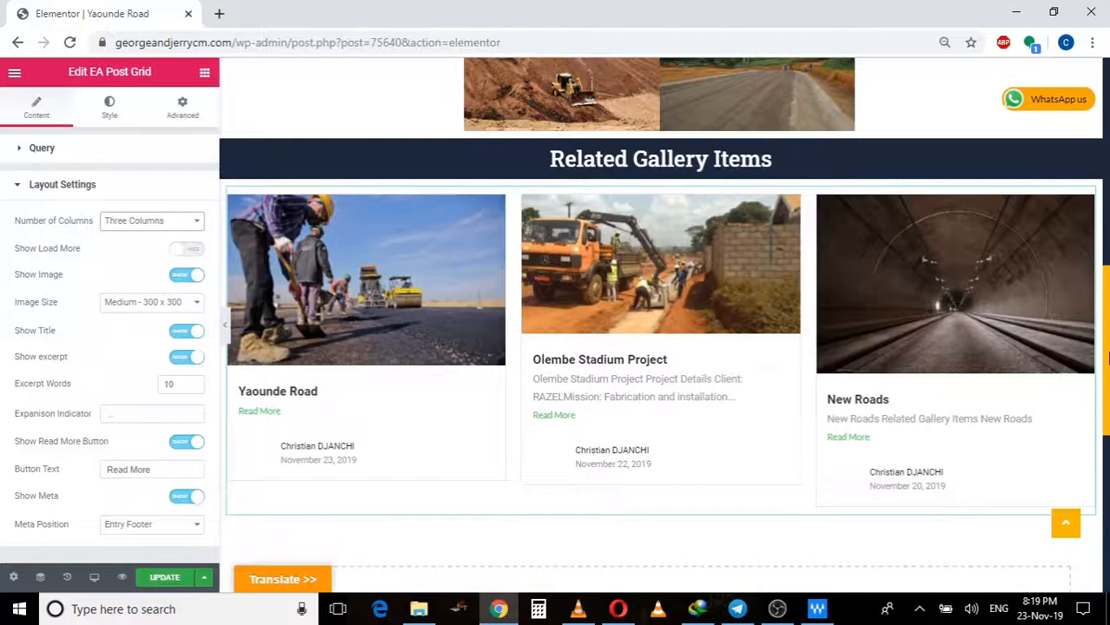
- Try the post grid with its images and its titles hidden, restoring each, and check the available image sizes
left_click(182, 278)
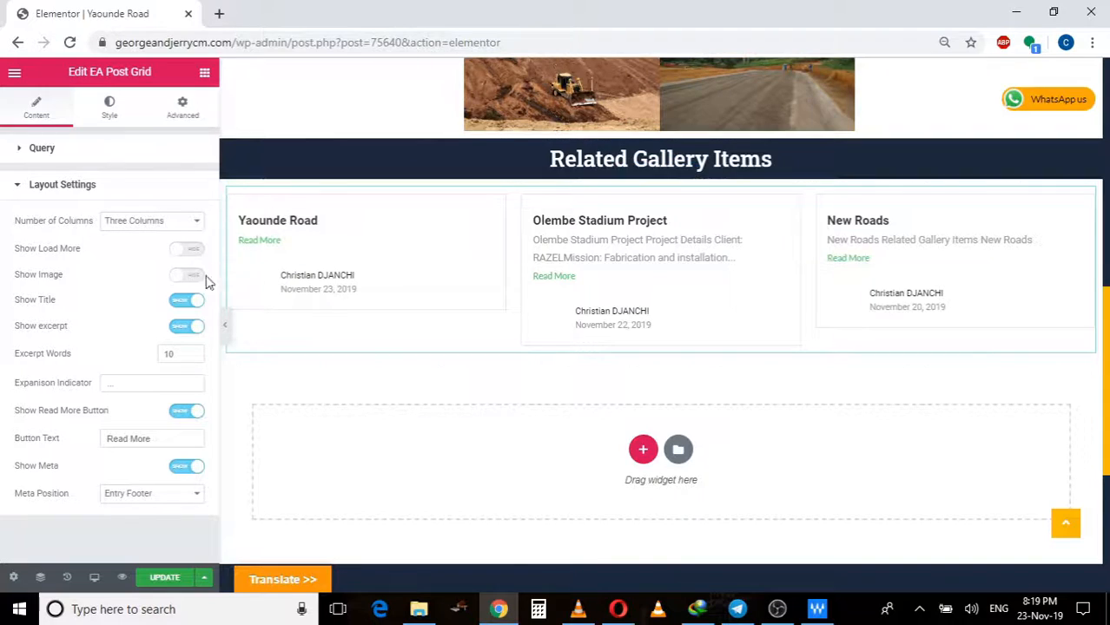
left_click(190, 276)
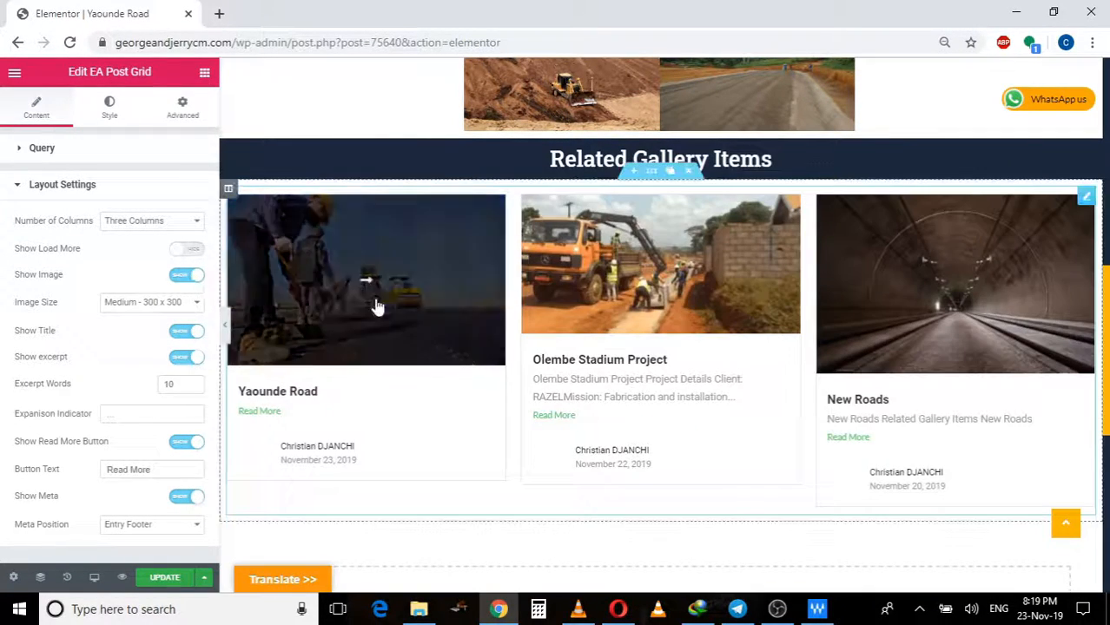
left_click(199, 306)
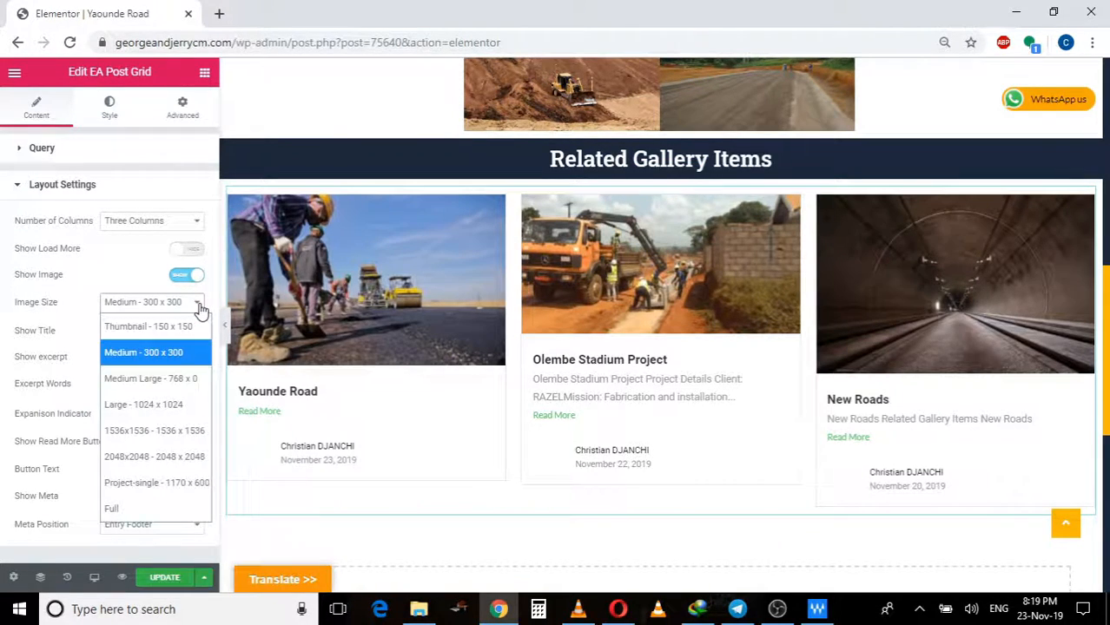
left_click(199, 305)
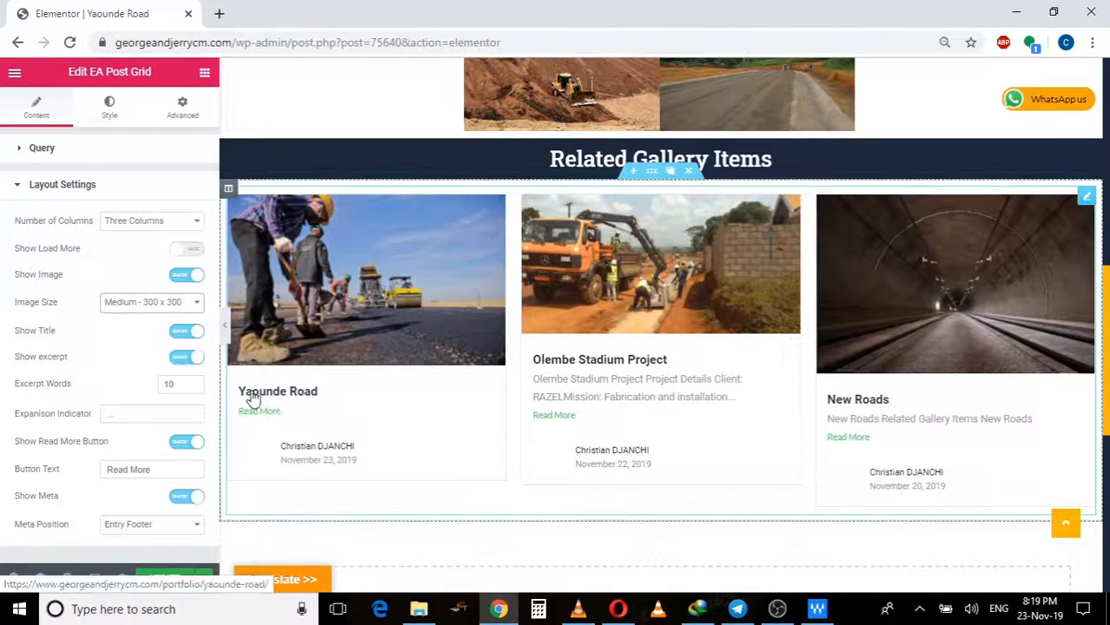
left_click(183, 338)
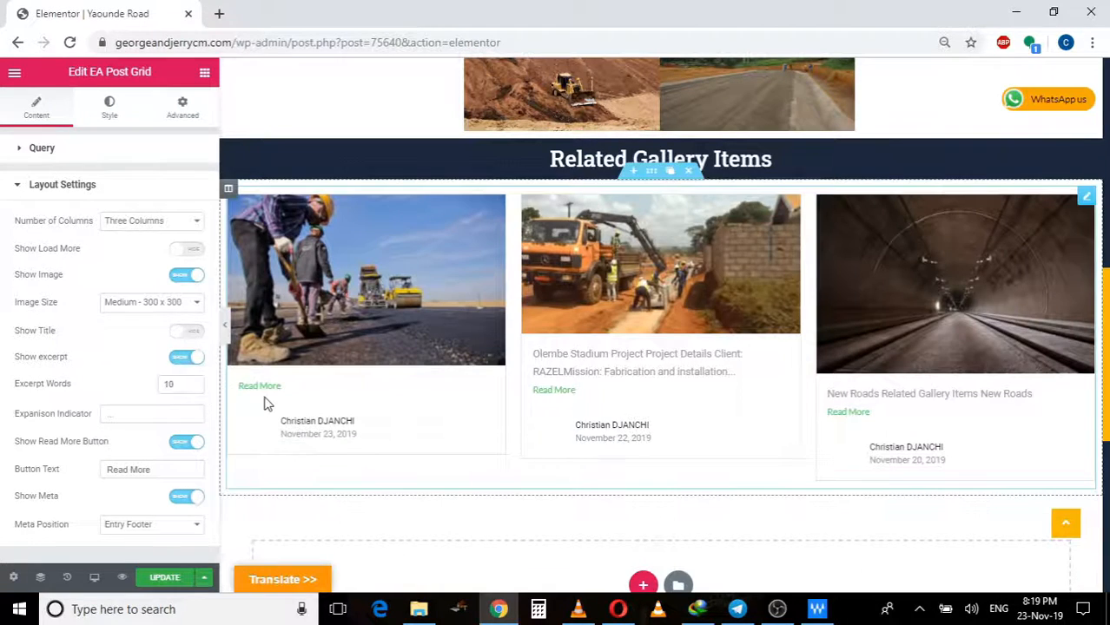
left_click(194, 336)
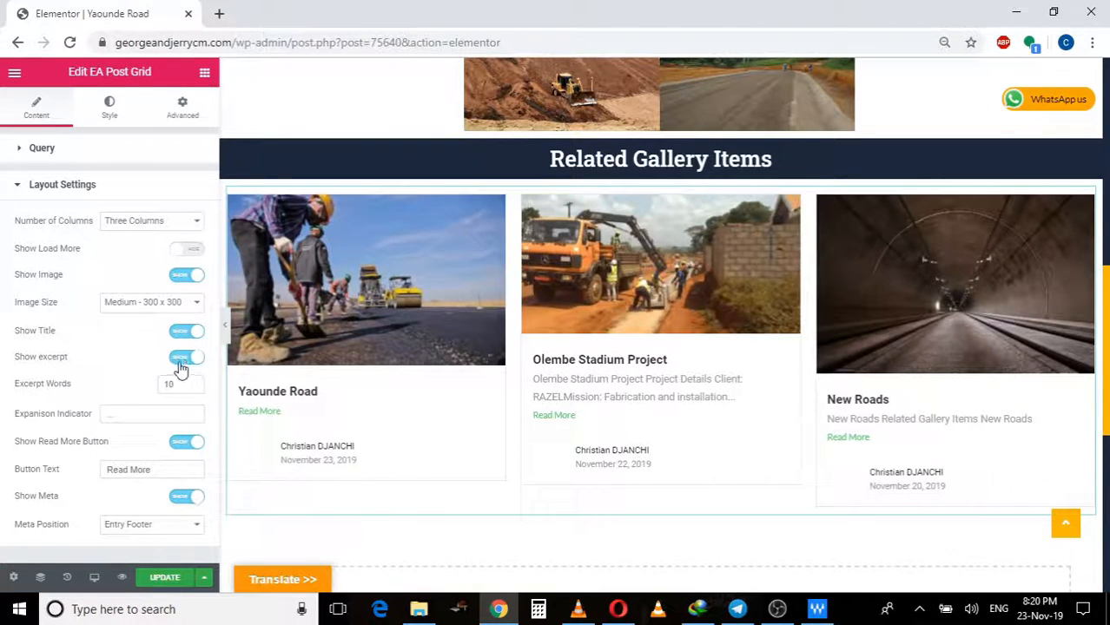
- Try the post grid with both excerpts and titles hidden, and show them again
left_click(182, 358)
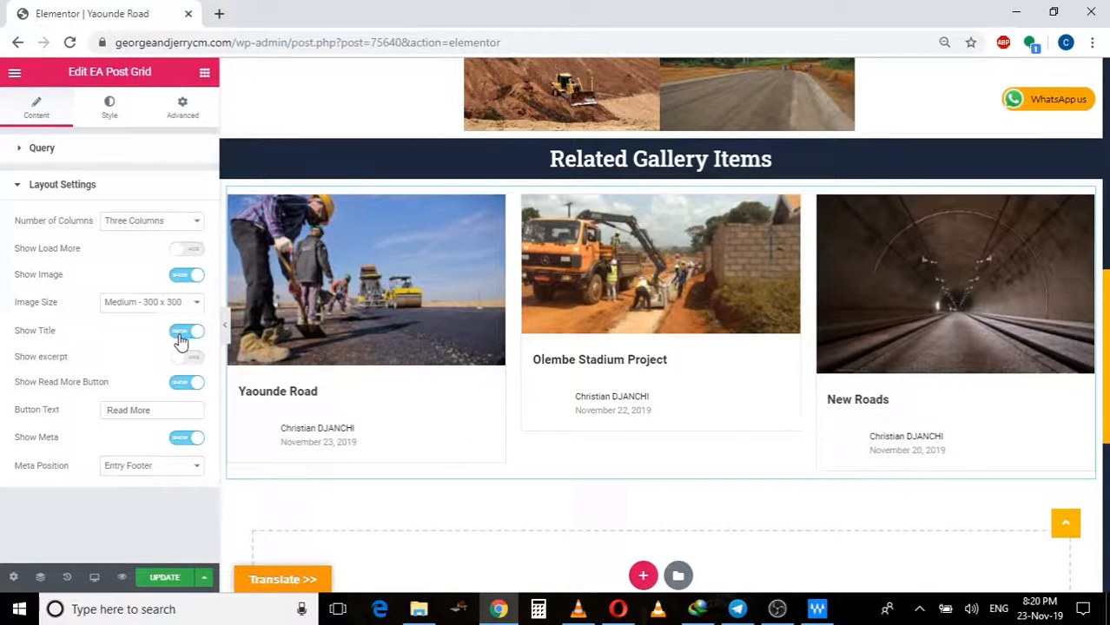
left_click(184, 333)
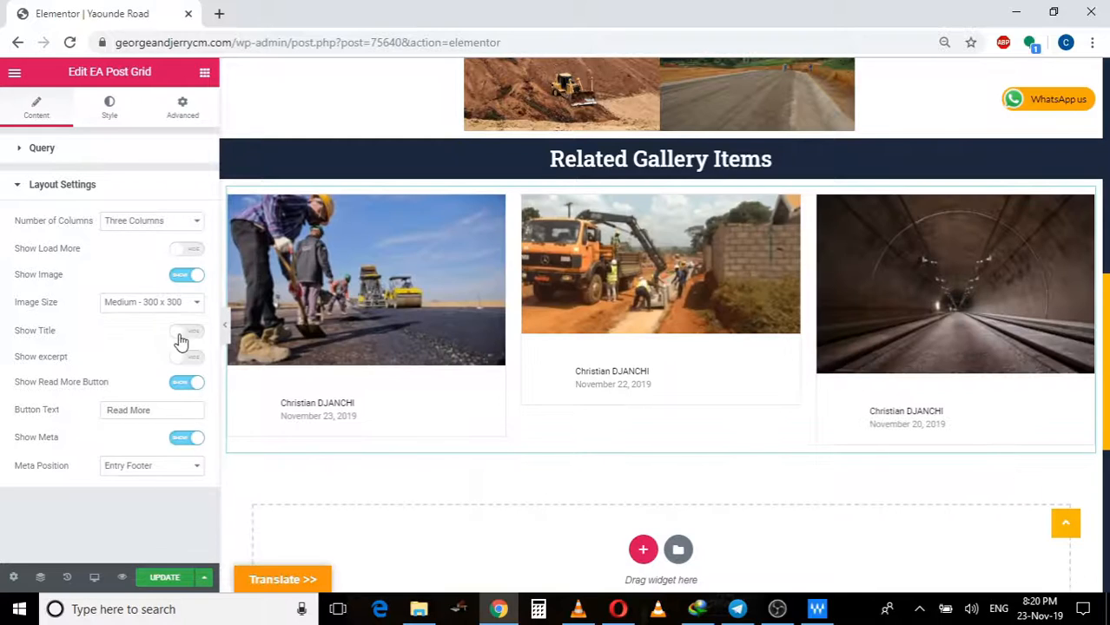
left_click(184, 332)
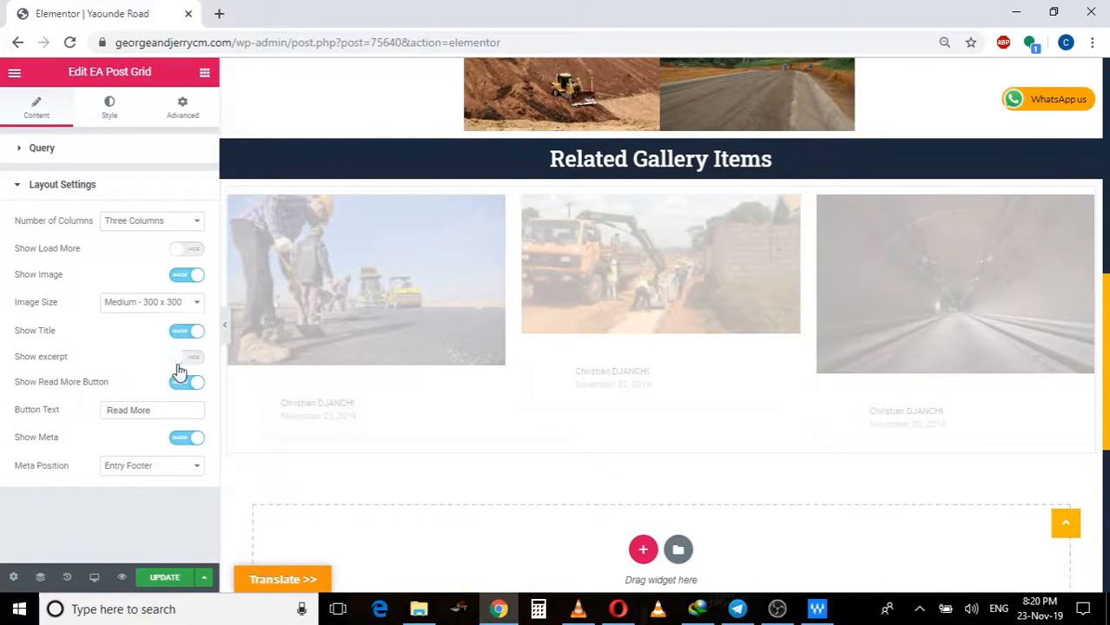
left_click(191, 361)
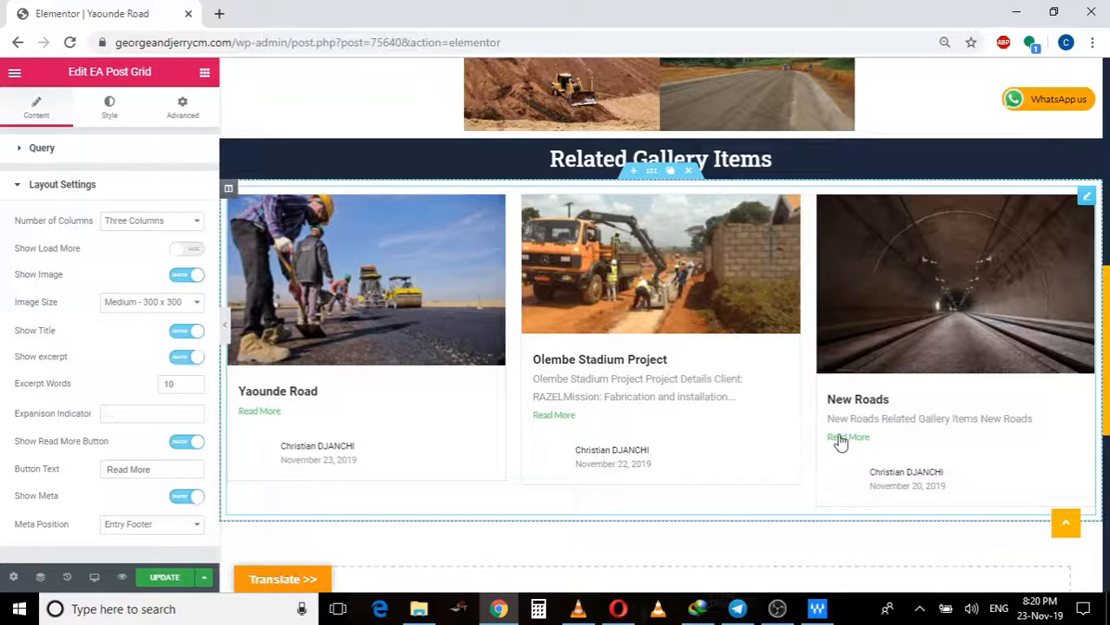
- Hide the post grid's excerpt, Read More button and meta, and set the image size to Project-single - 1170 x 600
left_click(183, 359)
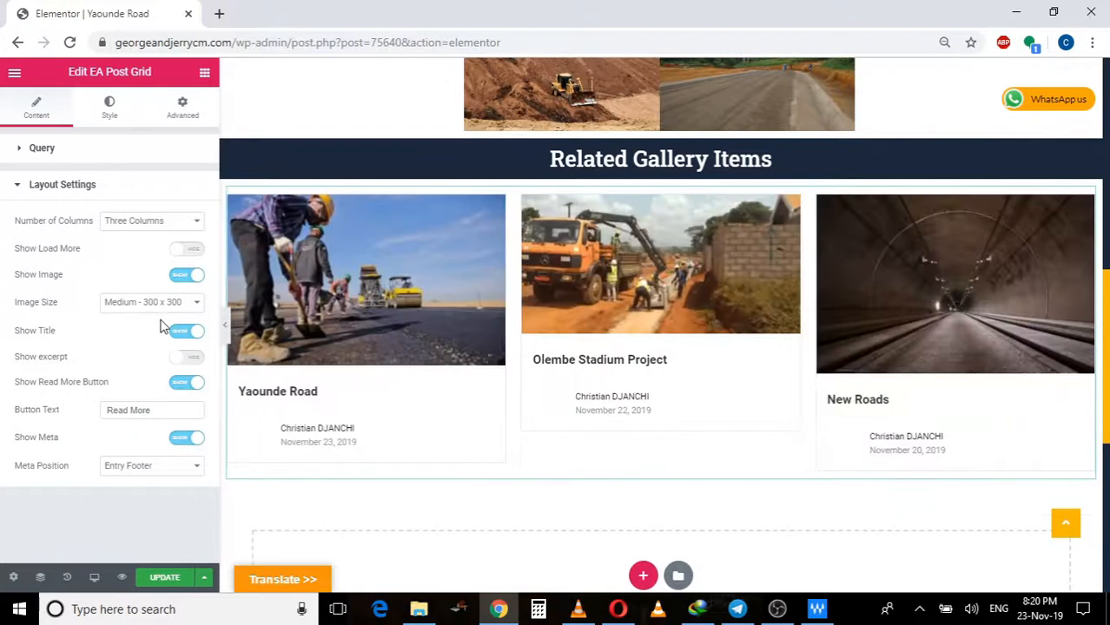
left_click(195, 304)
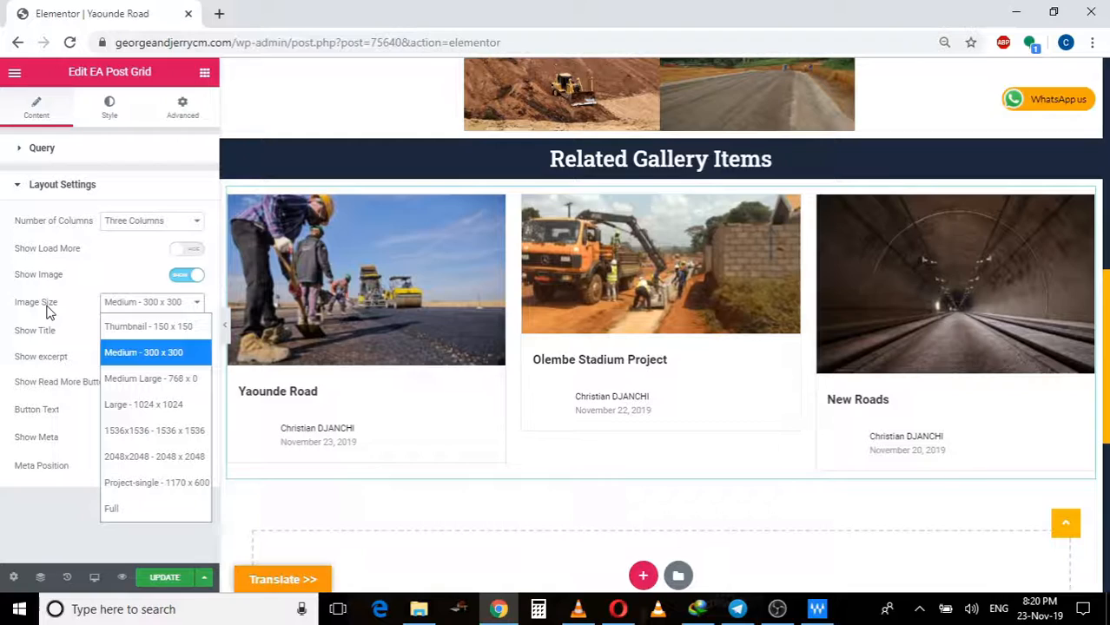
left_click(157, 486)
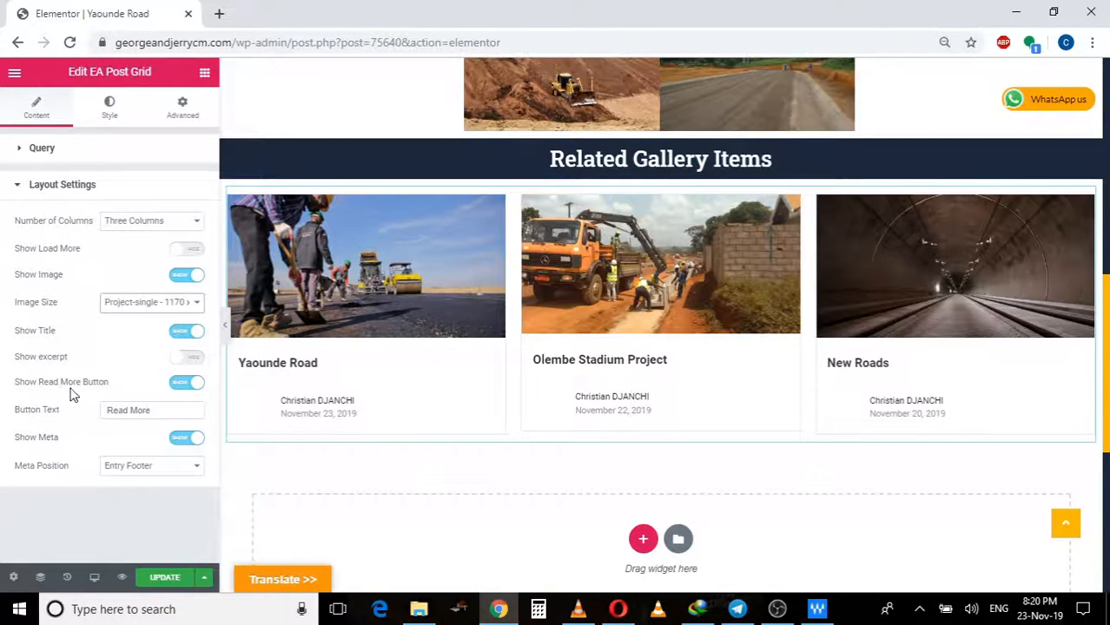
left_click(178, 387)
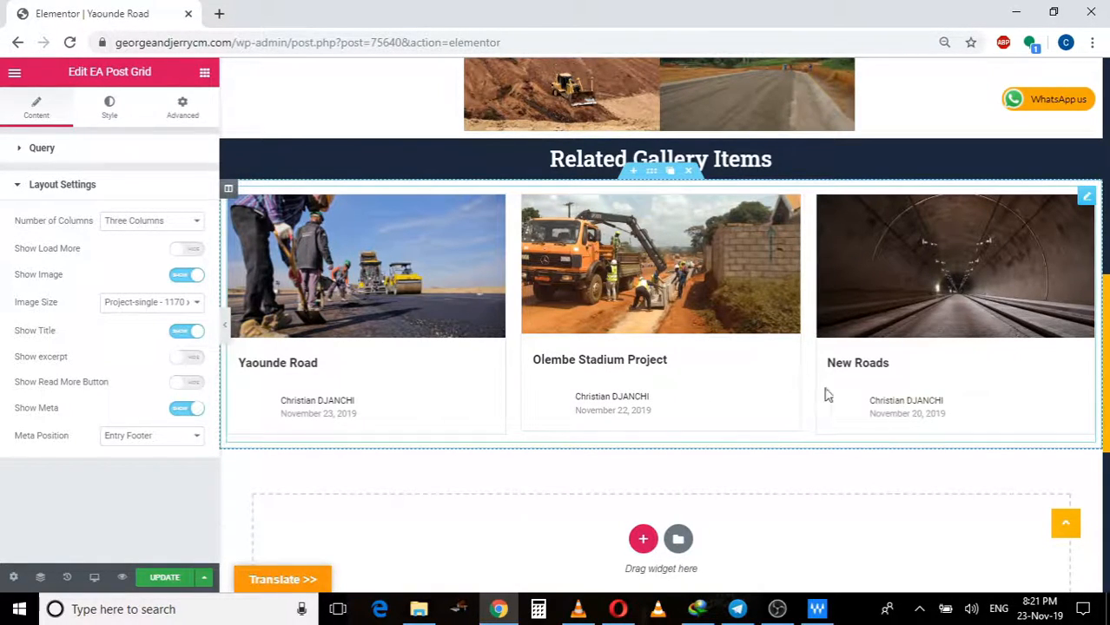
left_click(186, 408)
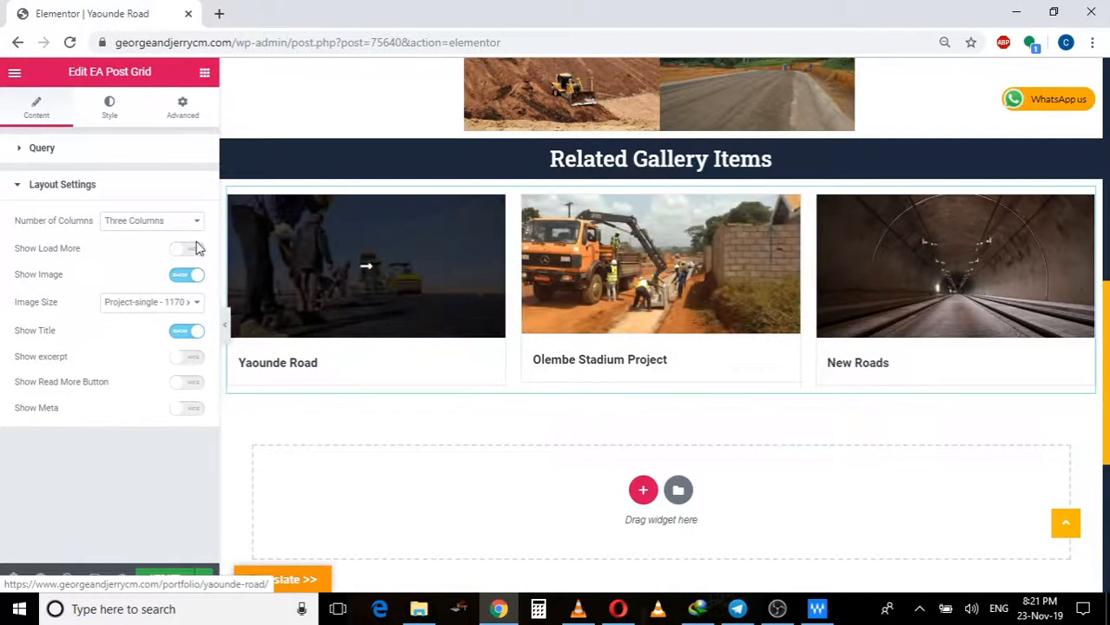
- Examine the post grid's style options for spacing and borders and for title, excerpt and meta colors and typography
left_click(110, 108)
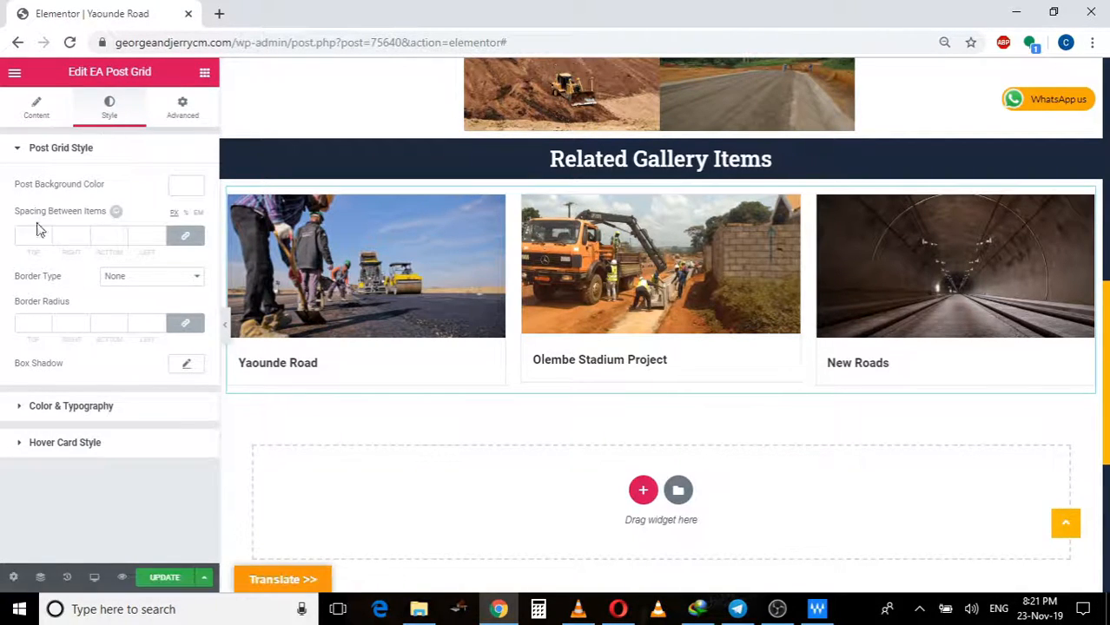
left_click(22, 410)
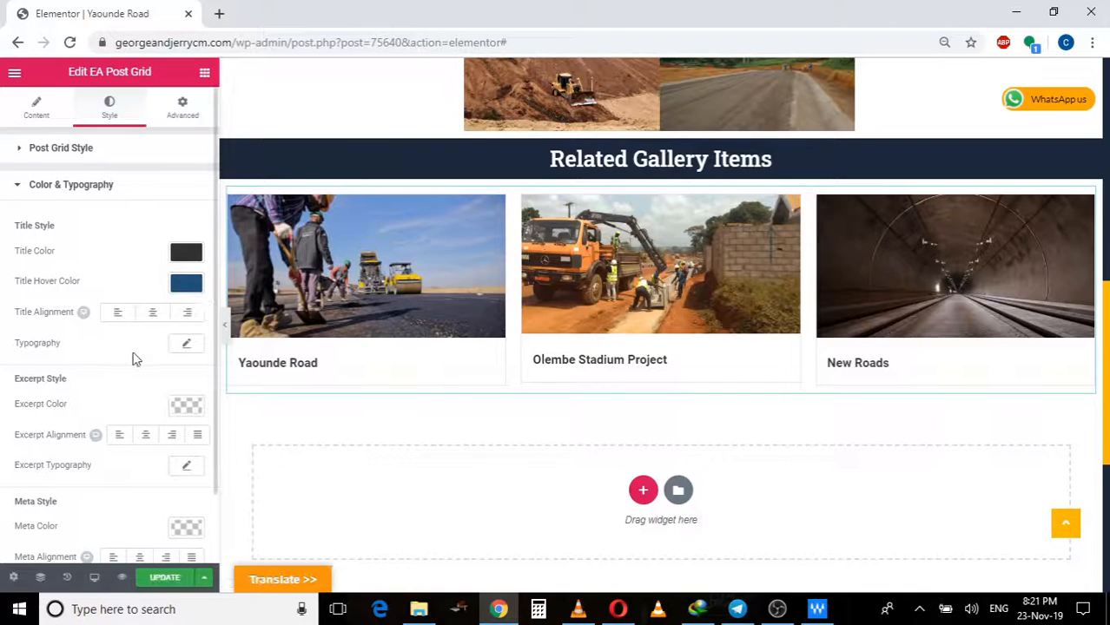
scroll(128, 502, "down", 1)
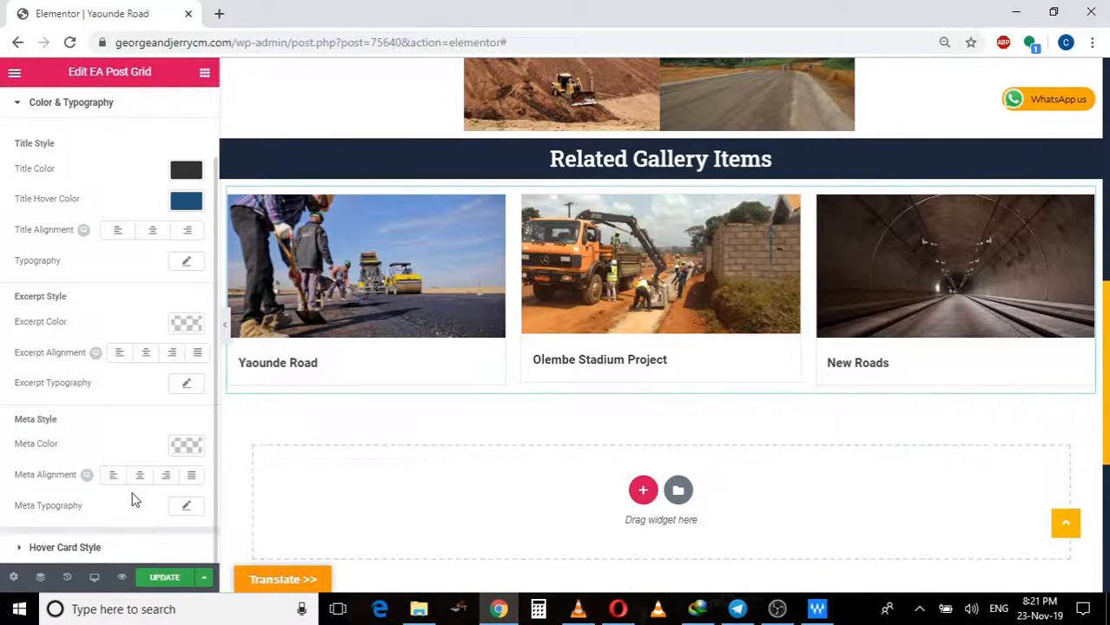
scroll(130, 496, "up", 1)
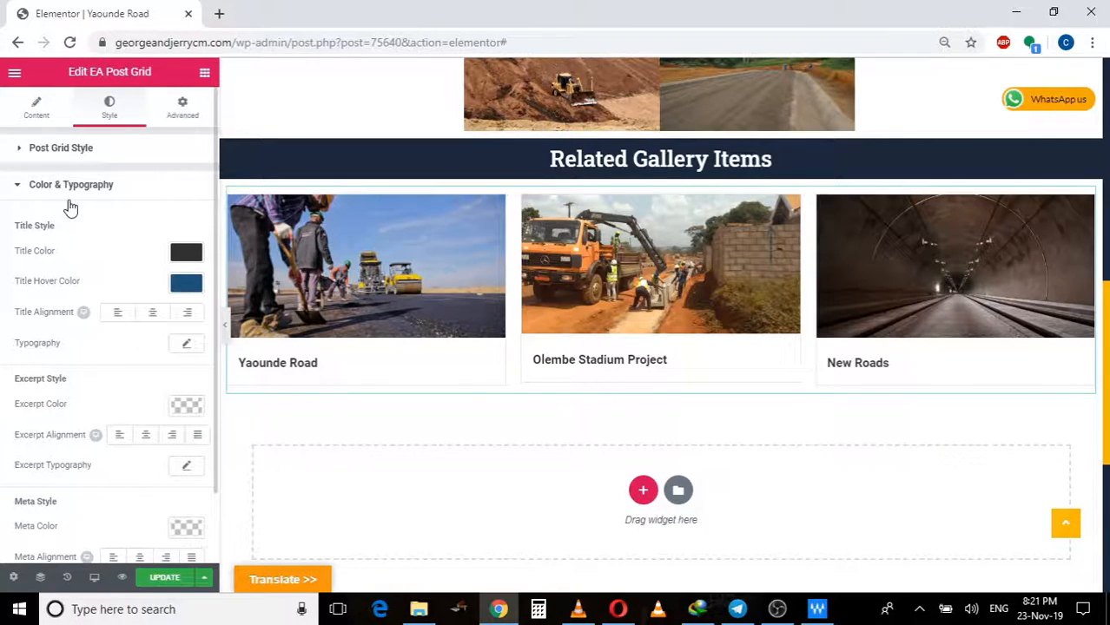
scroll(89, 204, "down", 1)
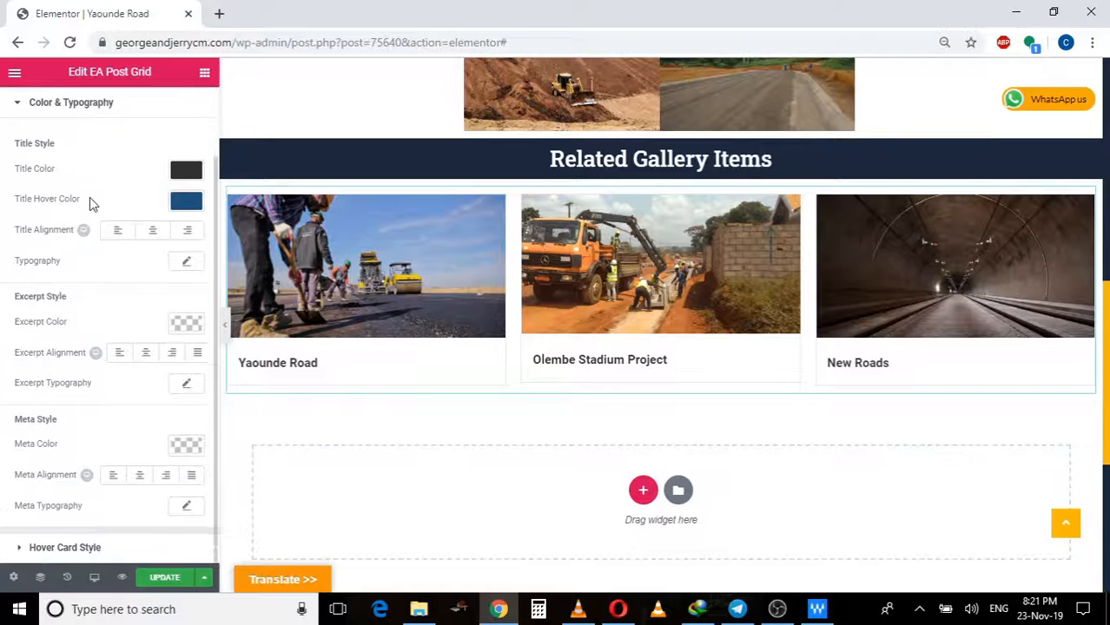
scroll(120, 423, "up", 1)
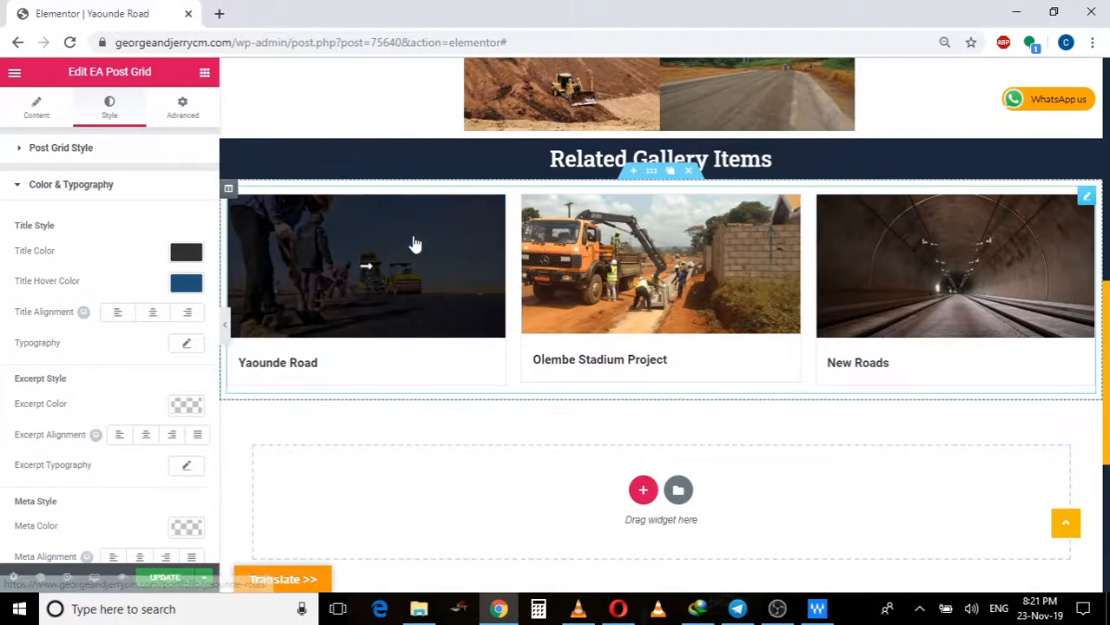
scroll(86, 292, "down", 1)
scroll(84, 300, "up", 1)
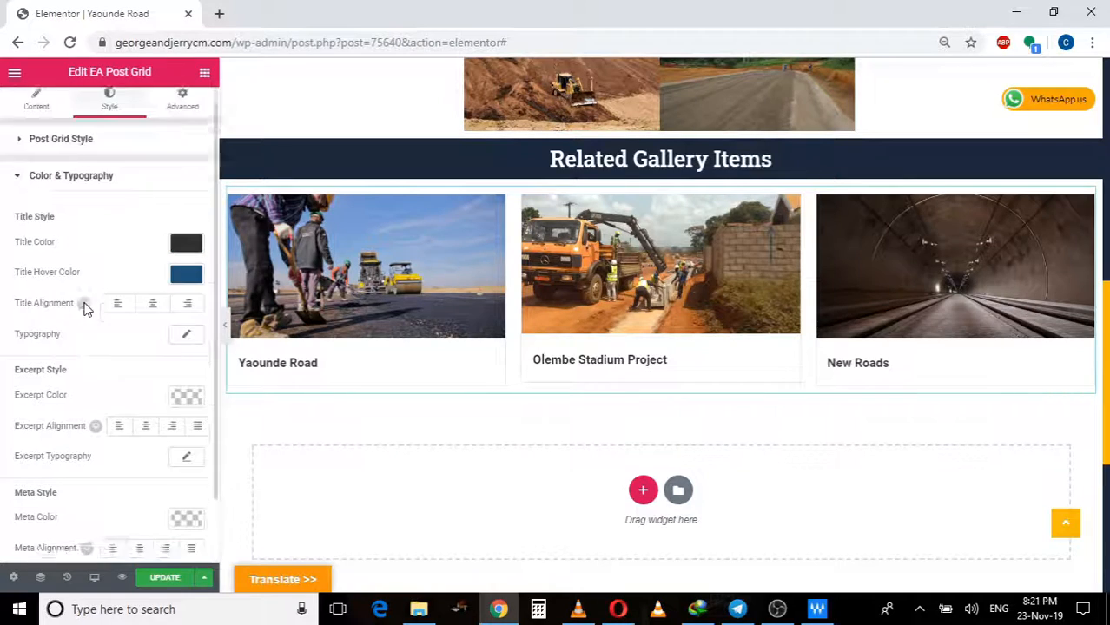
left_click(18, 193)
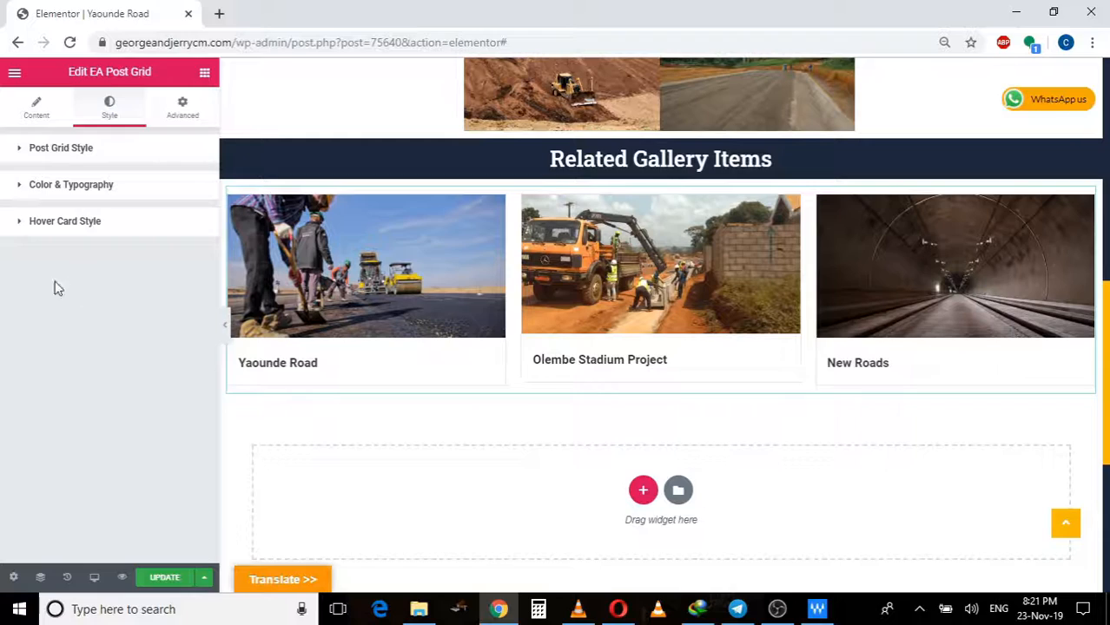
- Change the post grid's hover card icon to the circled down arrow from the icon library and preview it on the cards
left_click(21, 224)
mouse_move(115, 343)
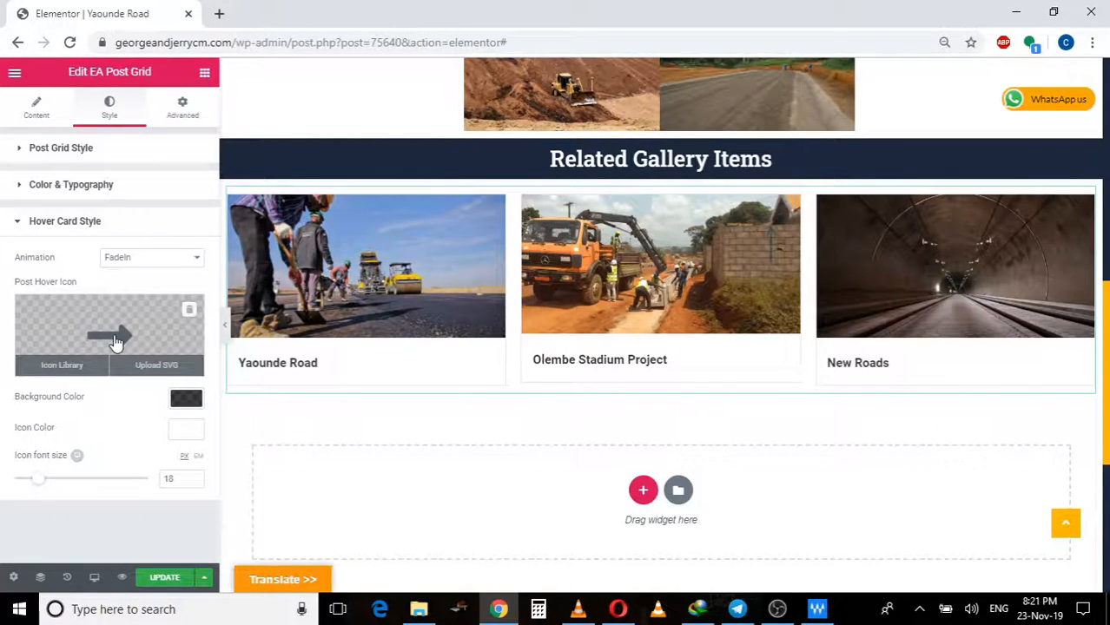
mouse_move(426, 275)
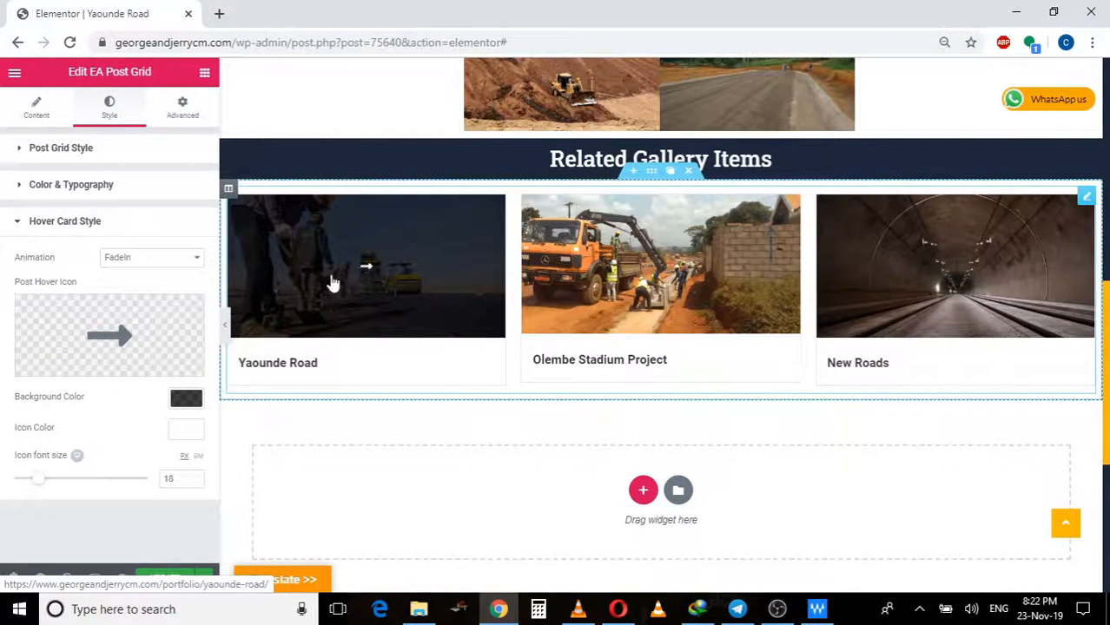
left_click(62, 365)
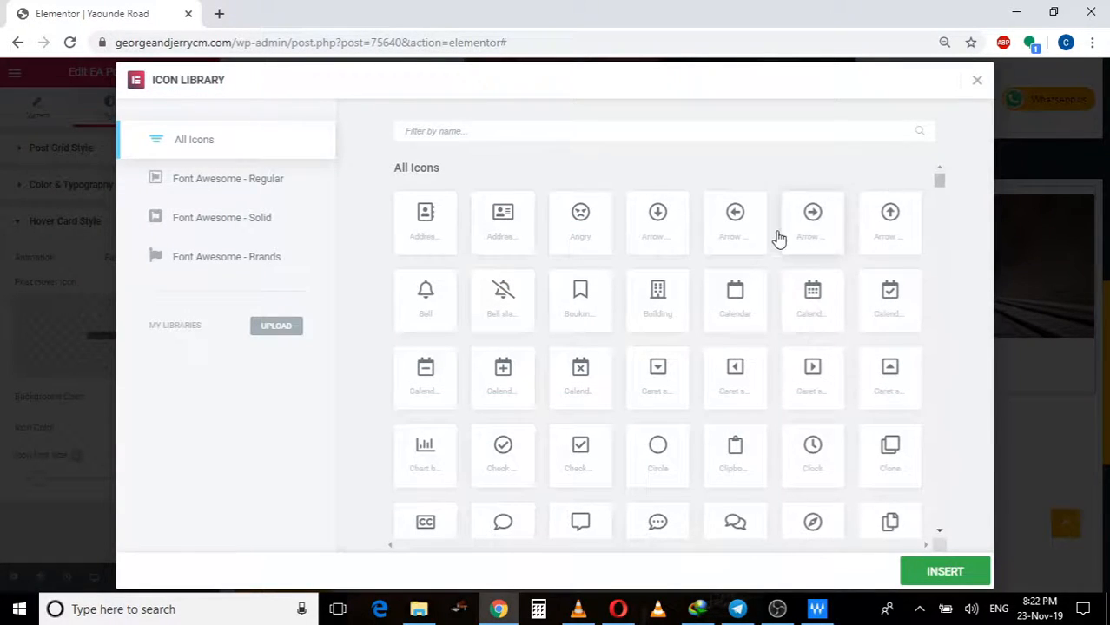
left_click(667, 233)
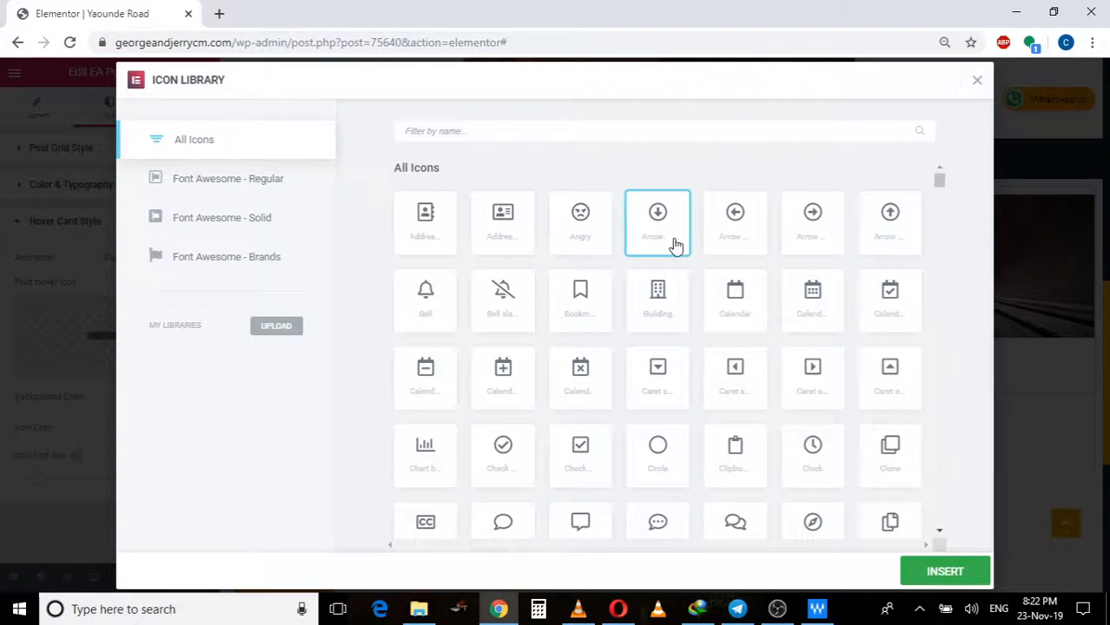
left_click(962, 574)
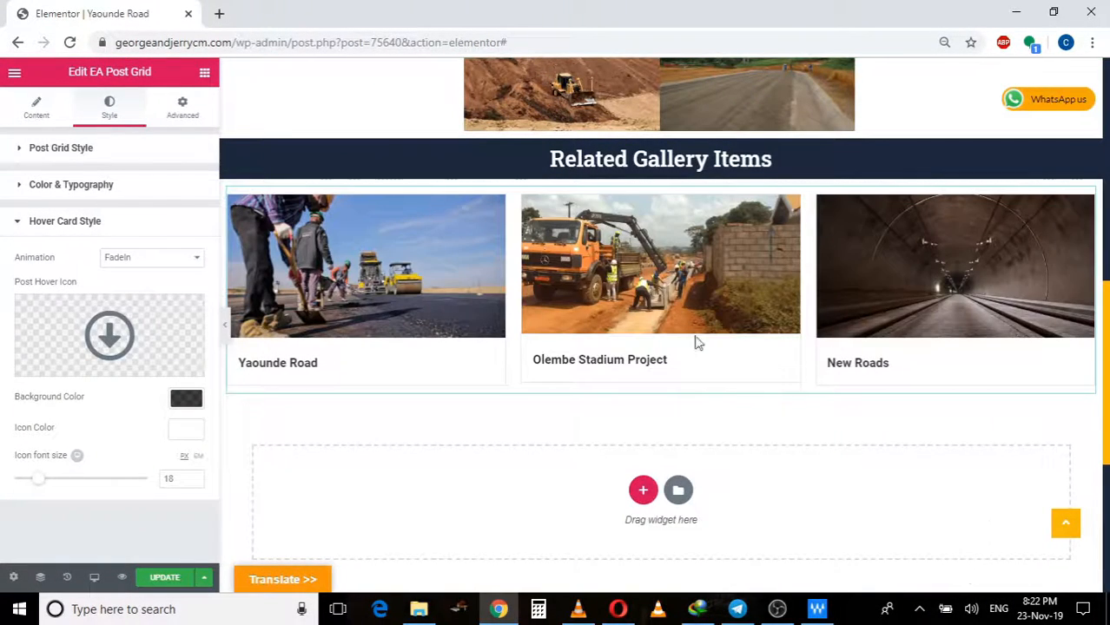
mouse_move(374, 296)
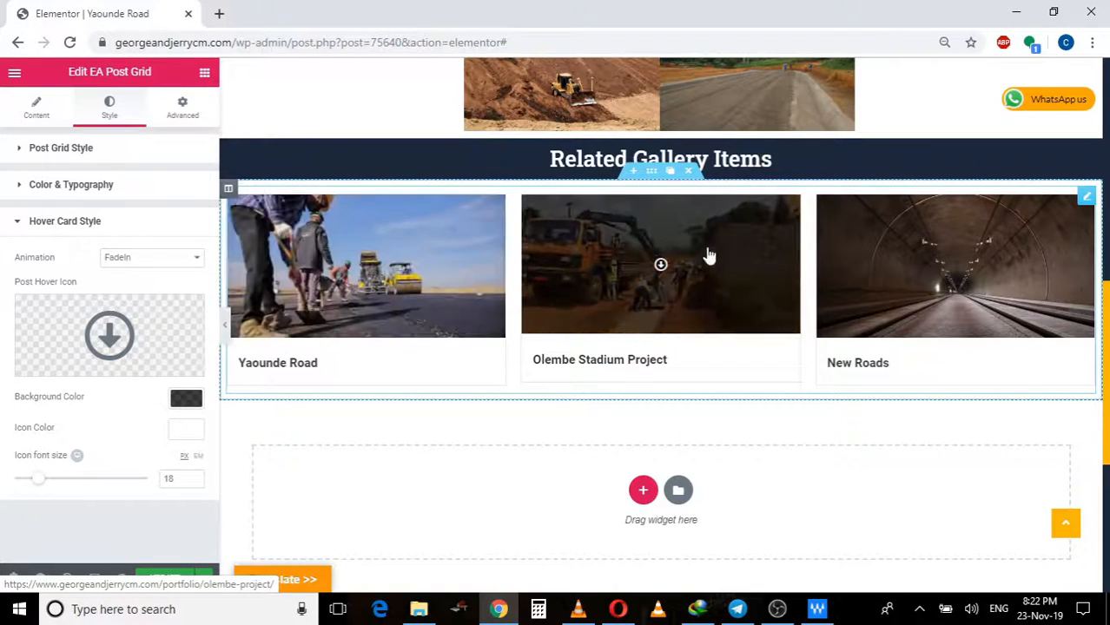
mouse_move(698, 275)
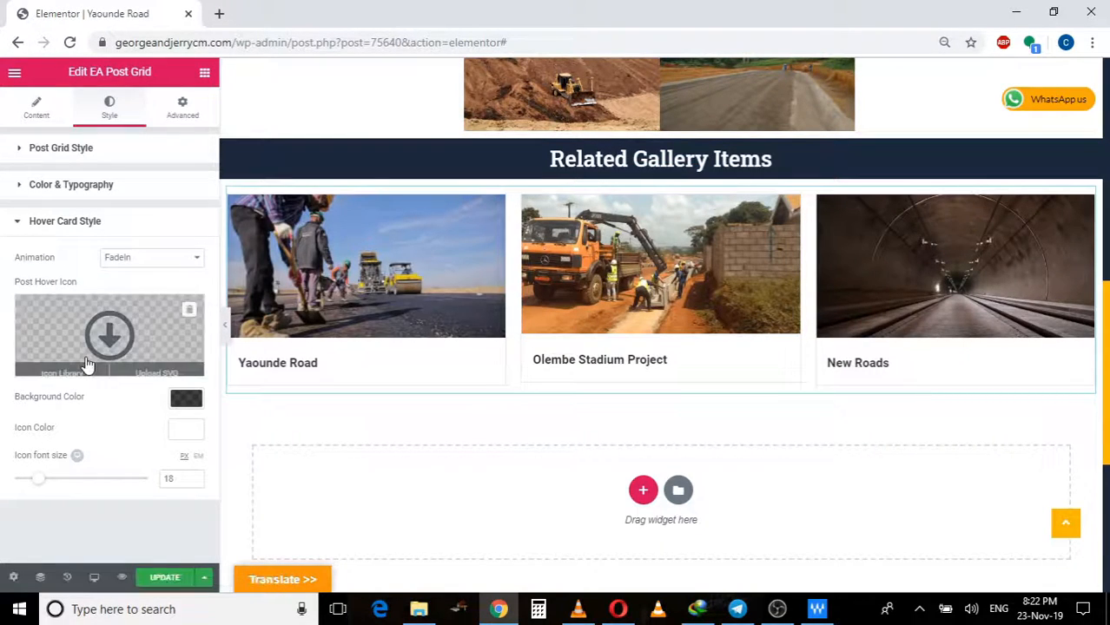
- Replace the post grid's hover card icon with the plain right arrow from the icon library
left_click(69, 372)
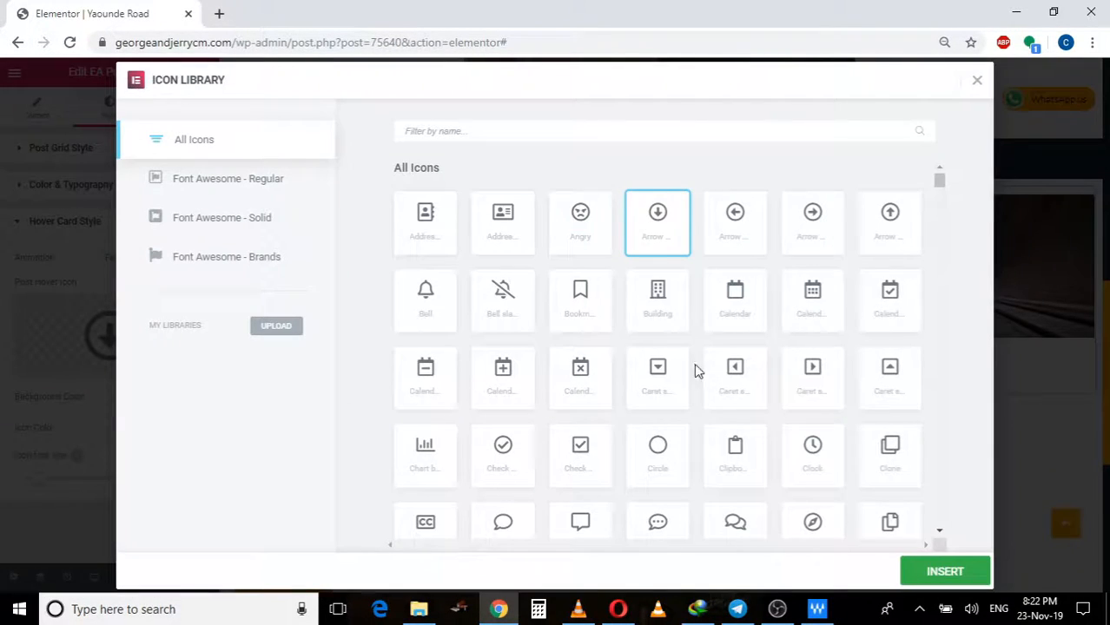
scroll(693, 304, "down", 4)
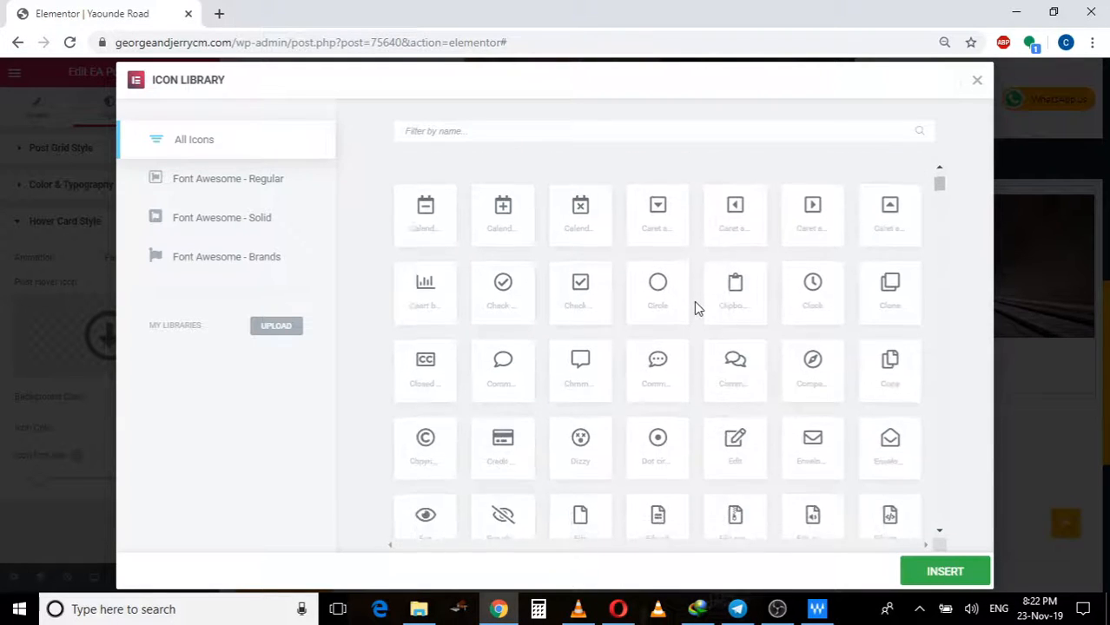
scroll(694, 304, "down", 13)
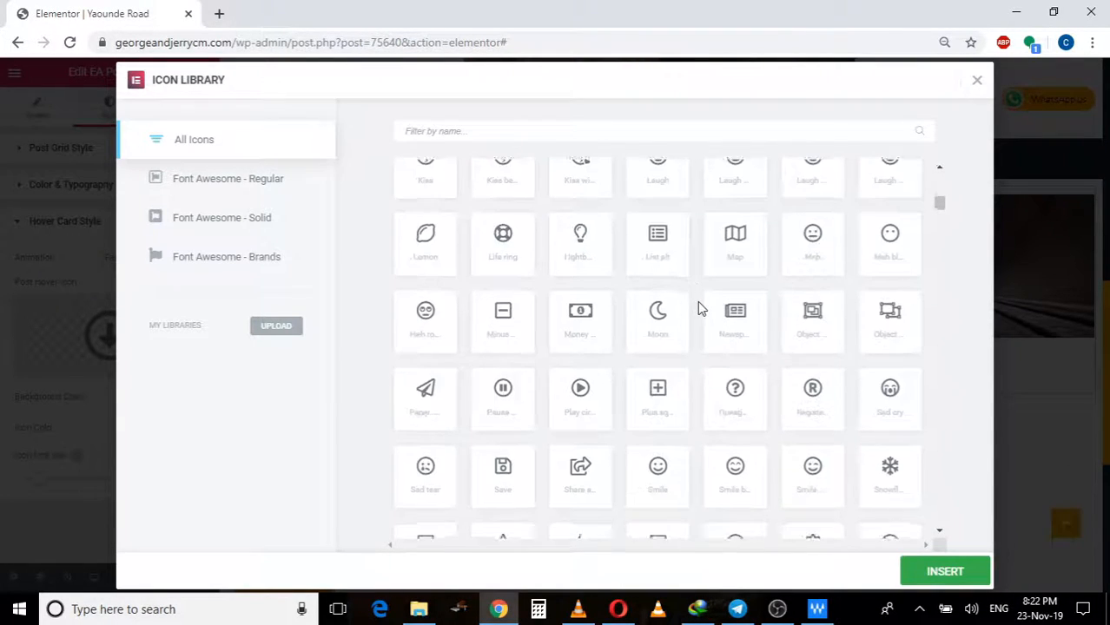
scroll(698, 300, "down", 4)
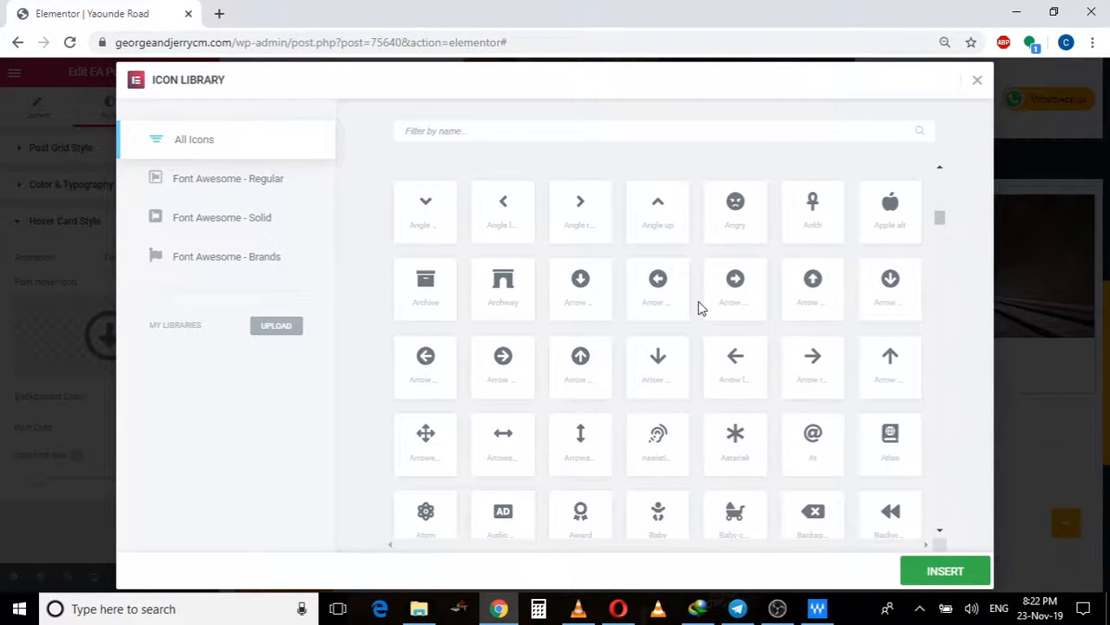
left_click(814, 364)
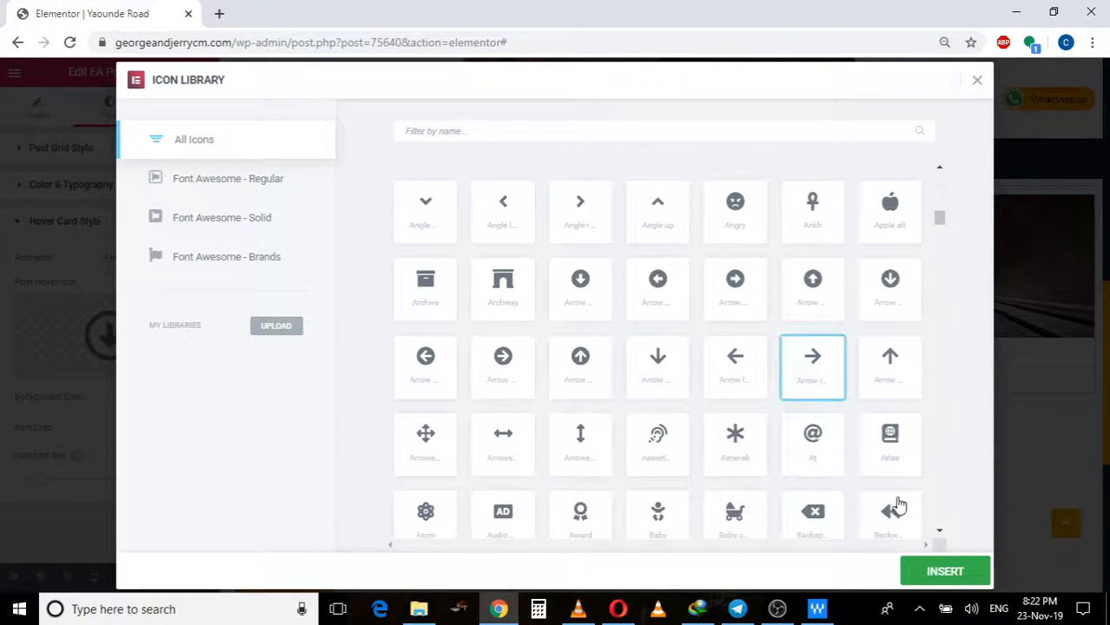
left_click(936, 576)
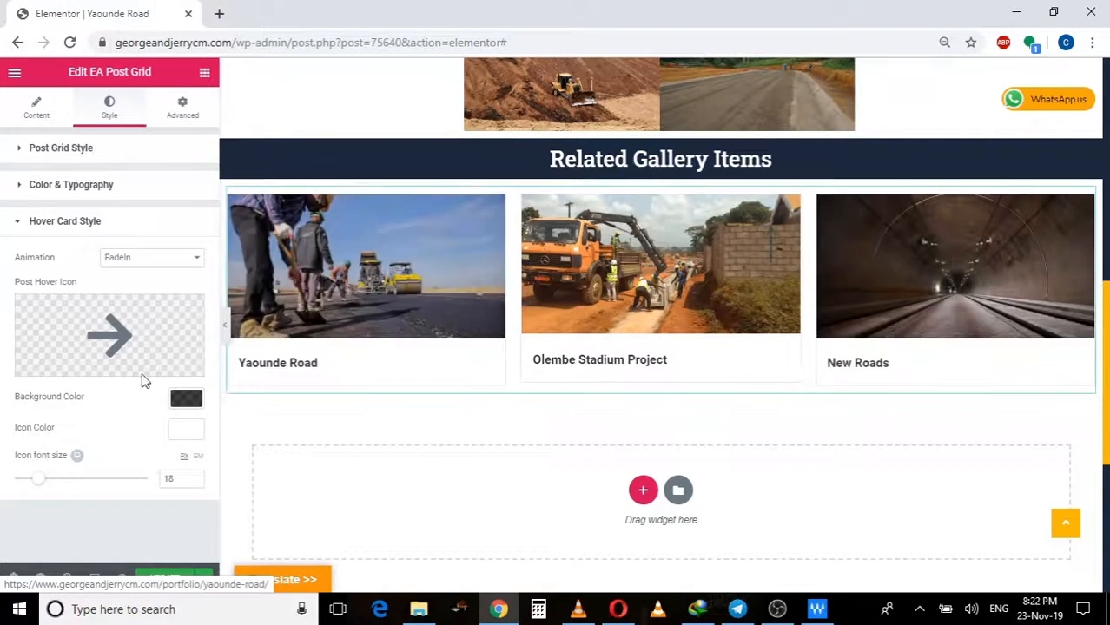
- Try the ZoomIn hover animation on the post grid's cards, and set it back to FadeIn
mouse_move(139, 310)
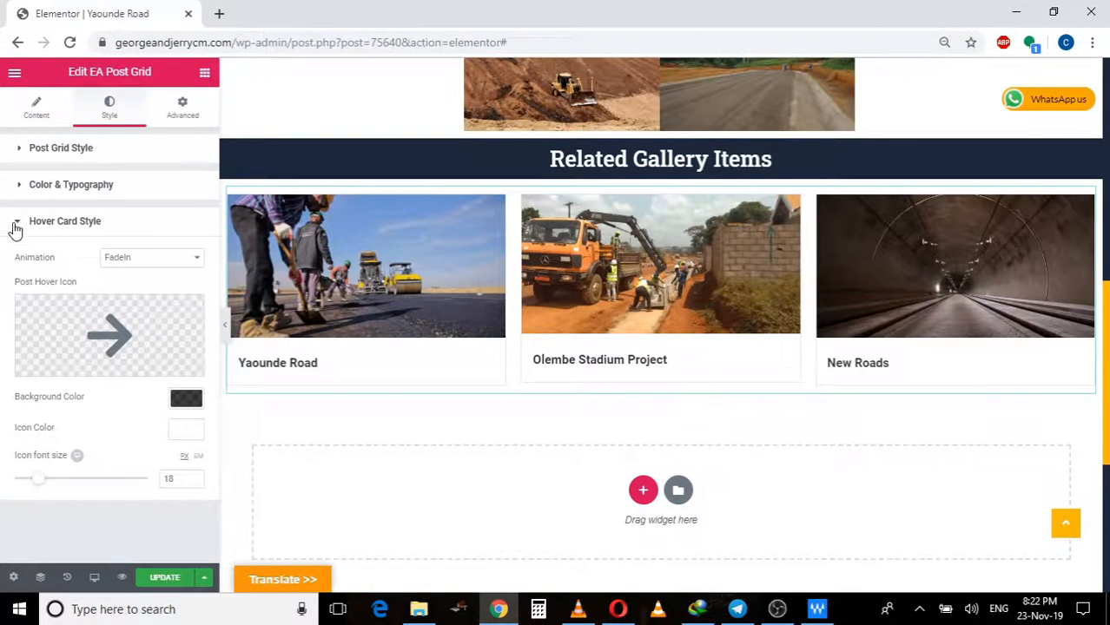
left_click(199, 259)
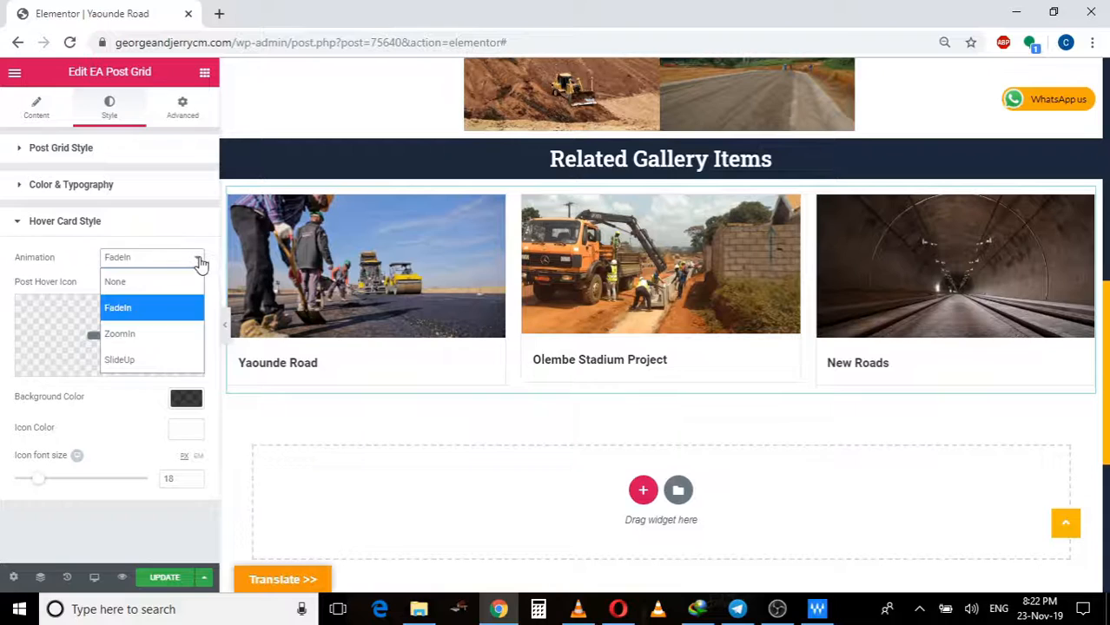
left_click(119, 334)
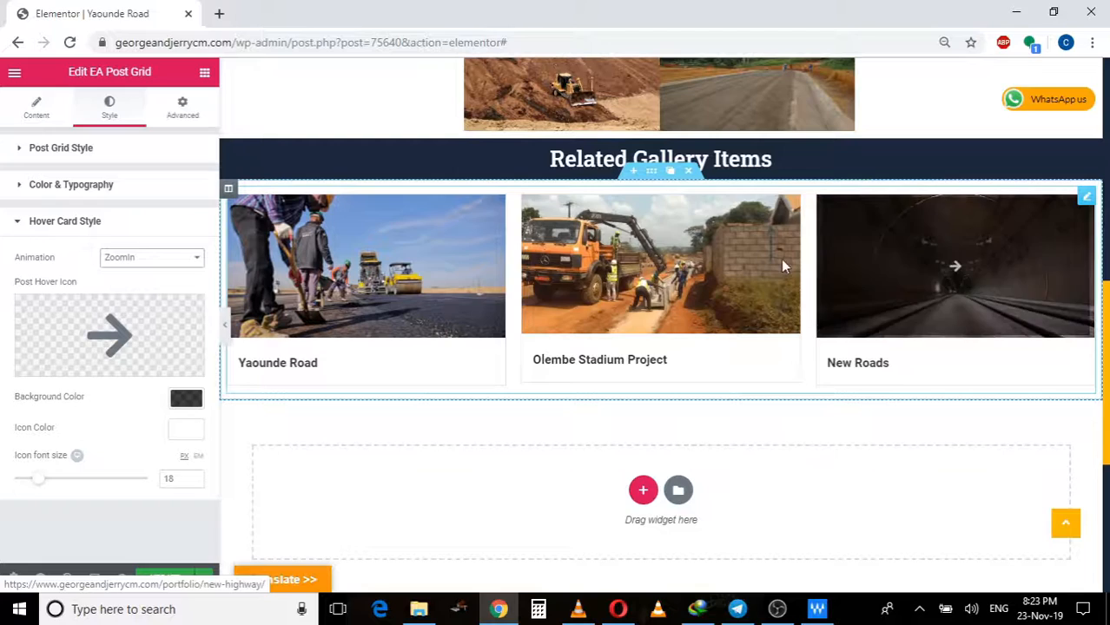
left_click(195, 259)
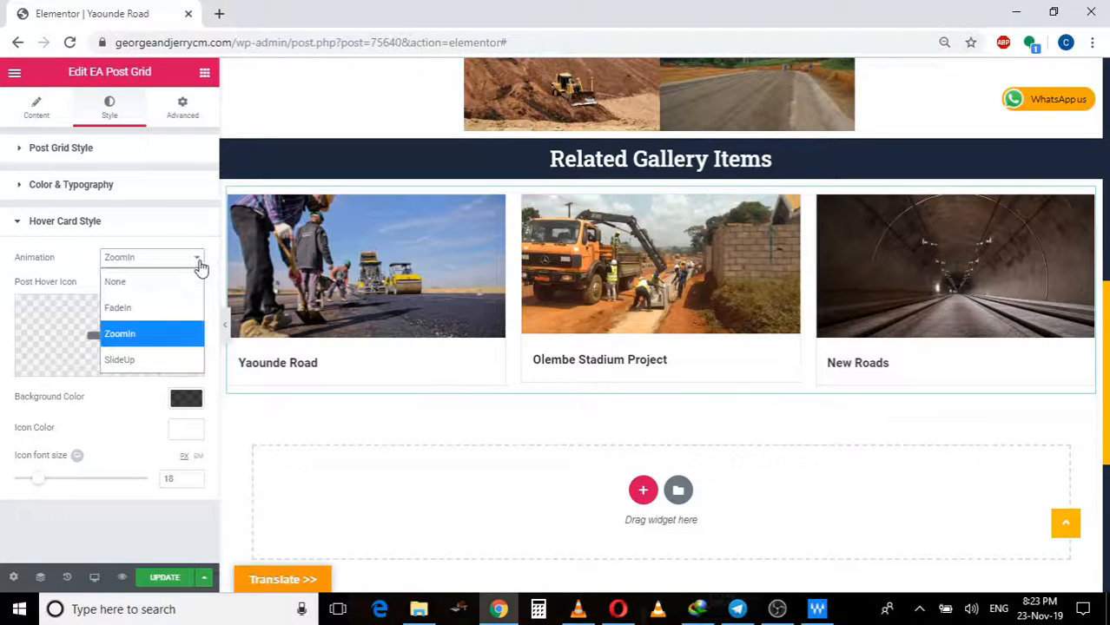
left_click(122, 308)
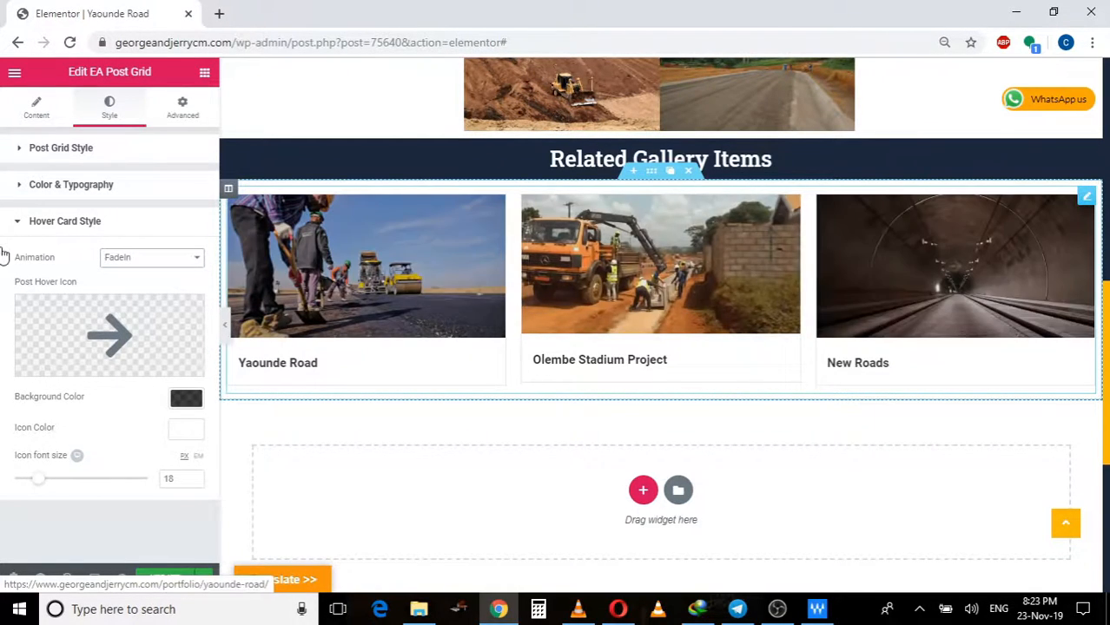
- Update the Yaounde Road page, review it from banner to footer, and dismiss the IDM warning
mouse_move(142, 374)
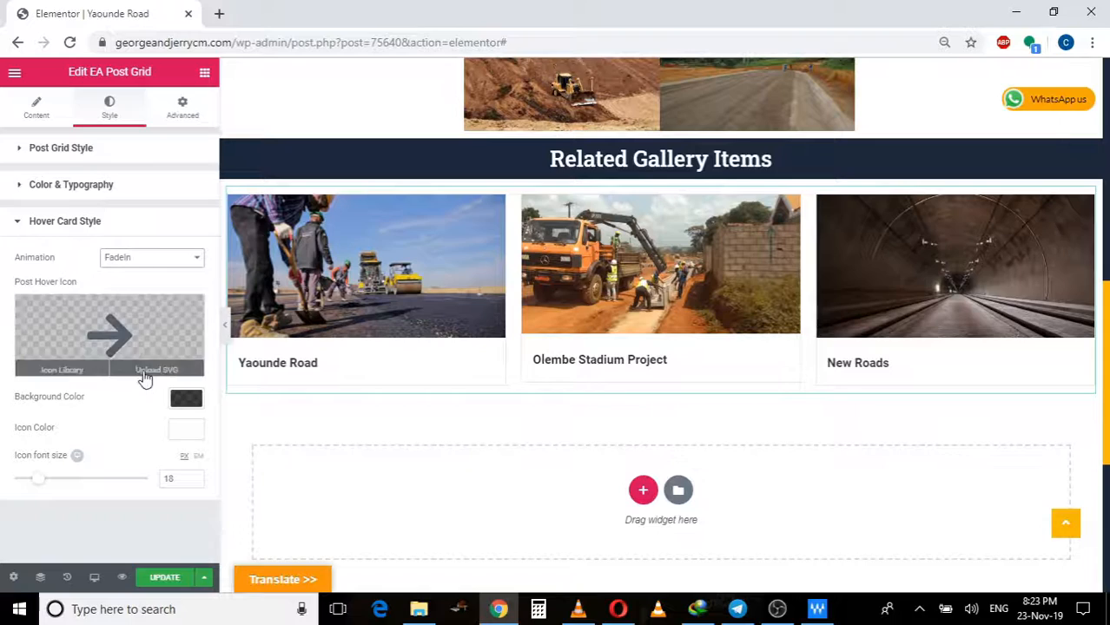
left_click(164, 579)
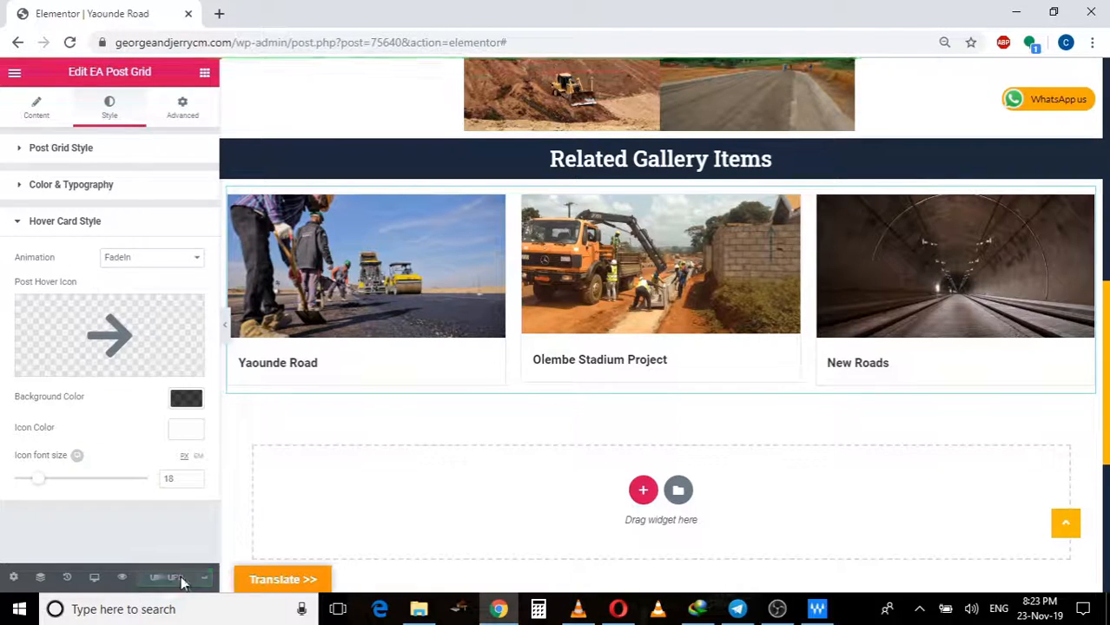
scroll(694, 514, "up", 4)
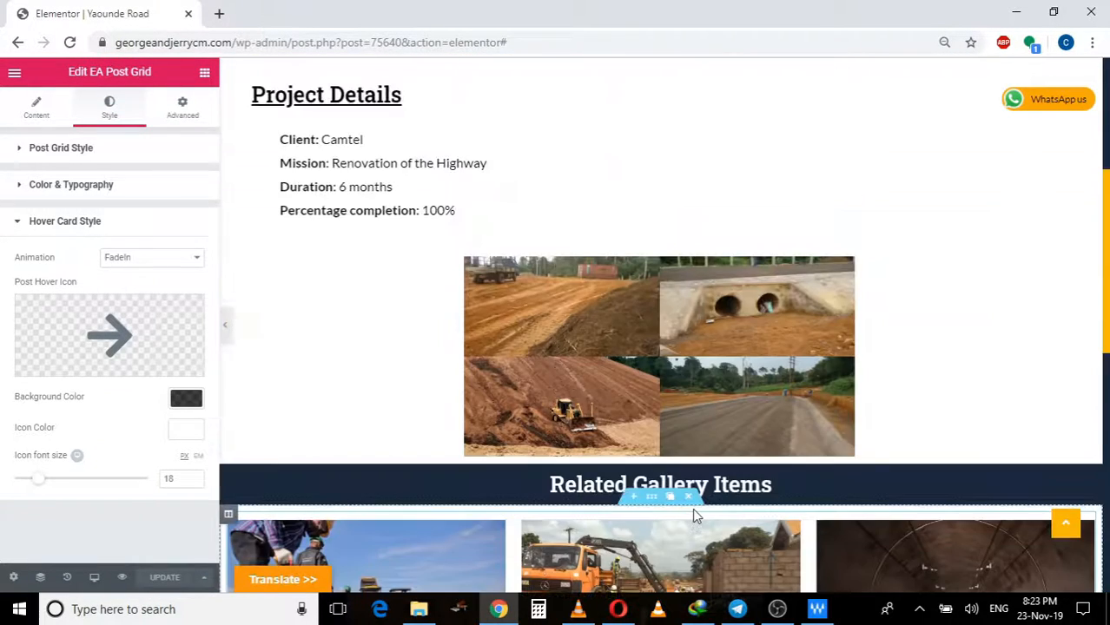
scroll(694, 514, "up", 4)
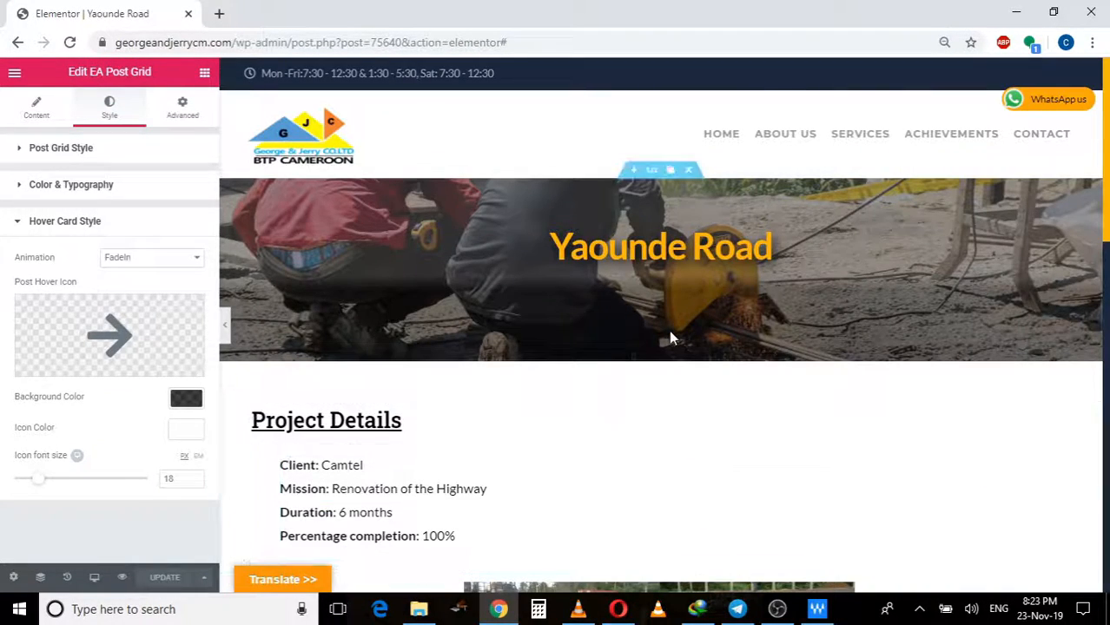
scroll(668, 338, "down", 12)
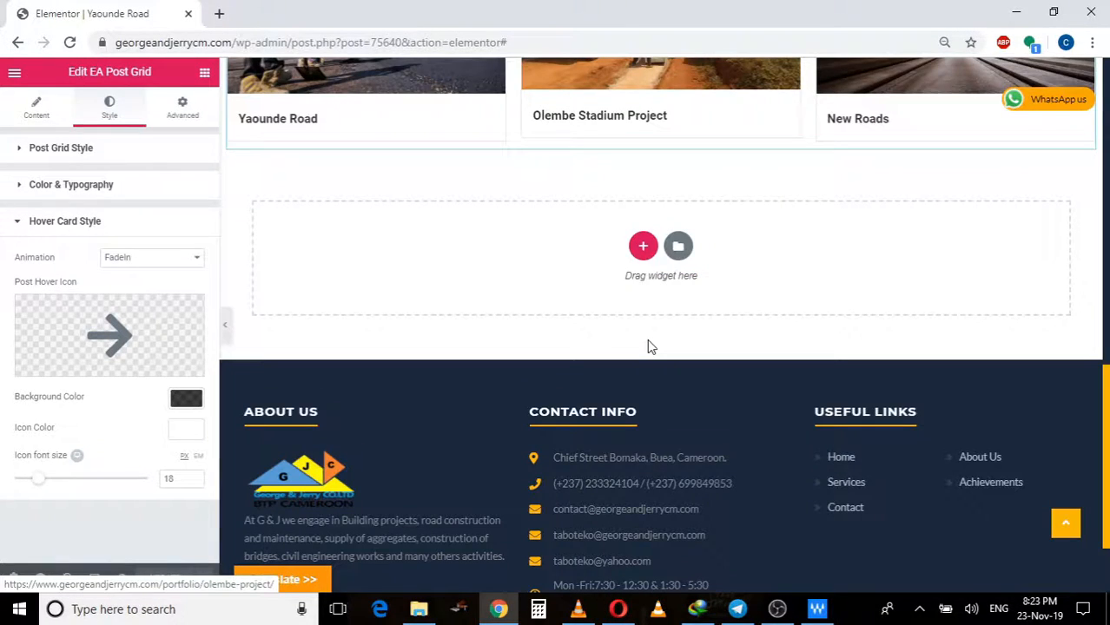
scroll(329, 298, "up", 2)
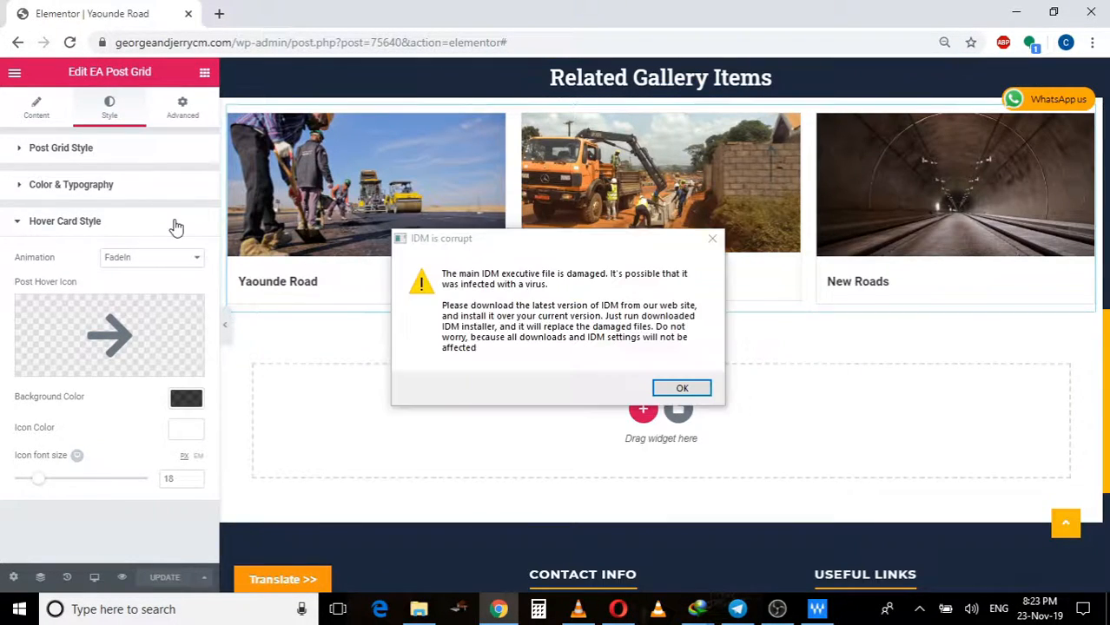
left_click(713, 240)
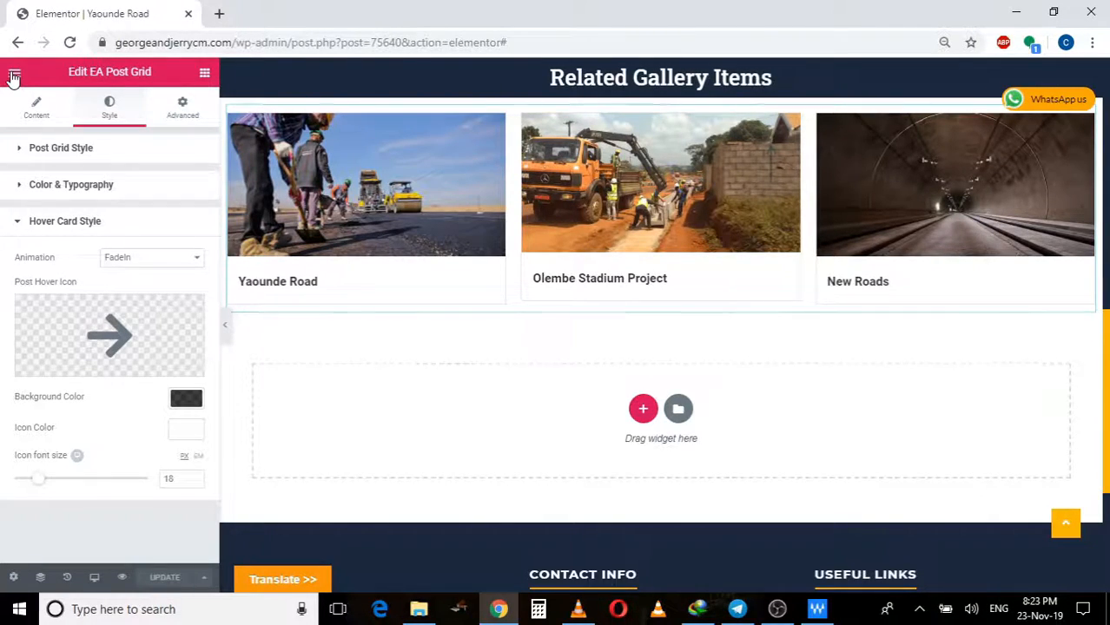
- Preview the Yaounde Road page, view its gallery photos in the lightbox, and close the preview
left_click(121, 576)
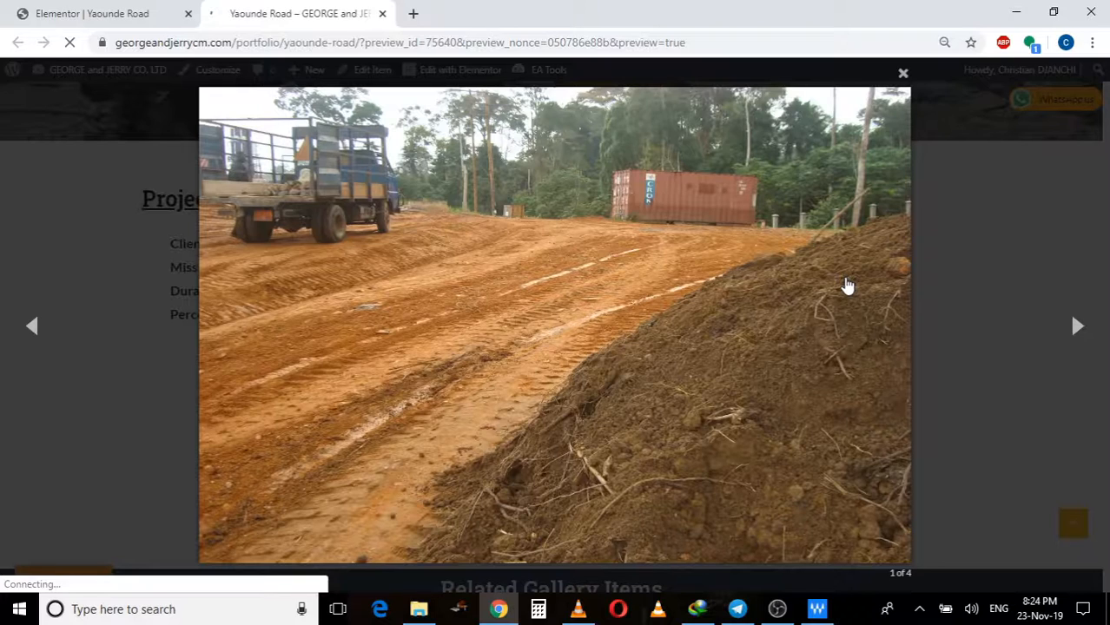
left_click(1074, 328)
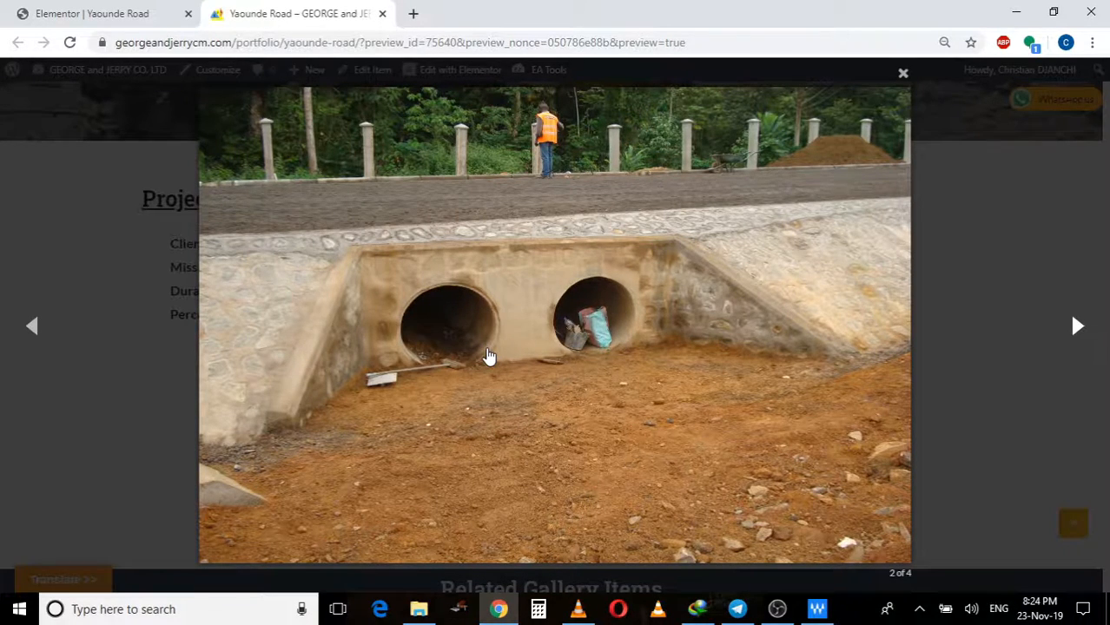
left_click(1065, 336)
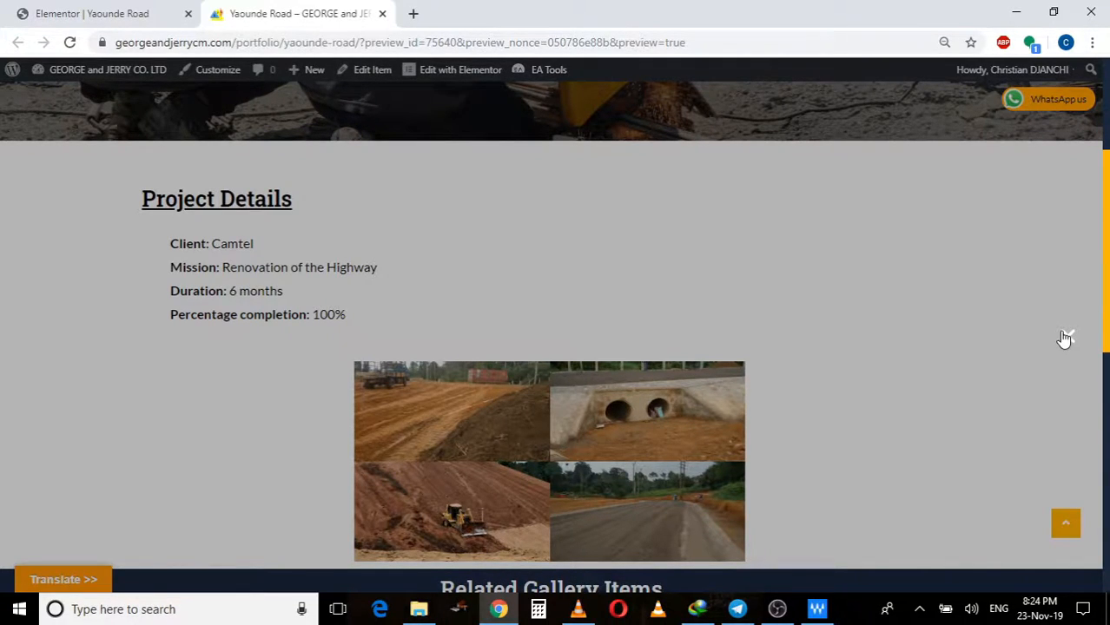
left_click(1065, 336)
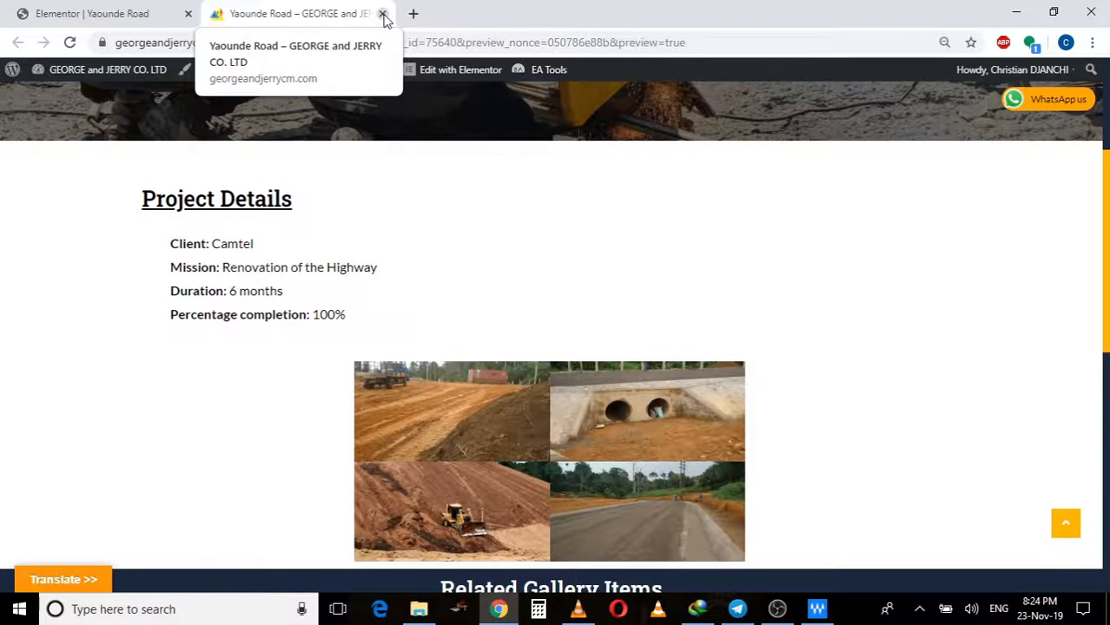
left_click(383, 15)
- Exit Elementor to the WordPress dashboard and open the live site's homepage in a new browser tab
left_click(66, 465)
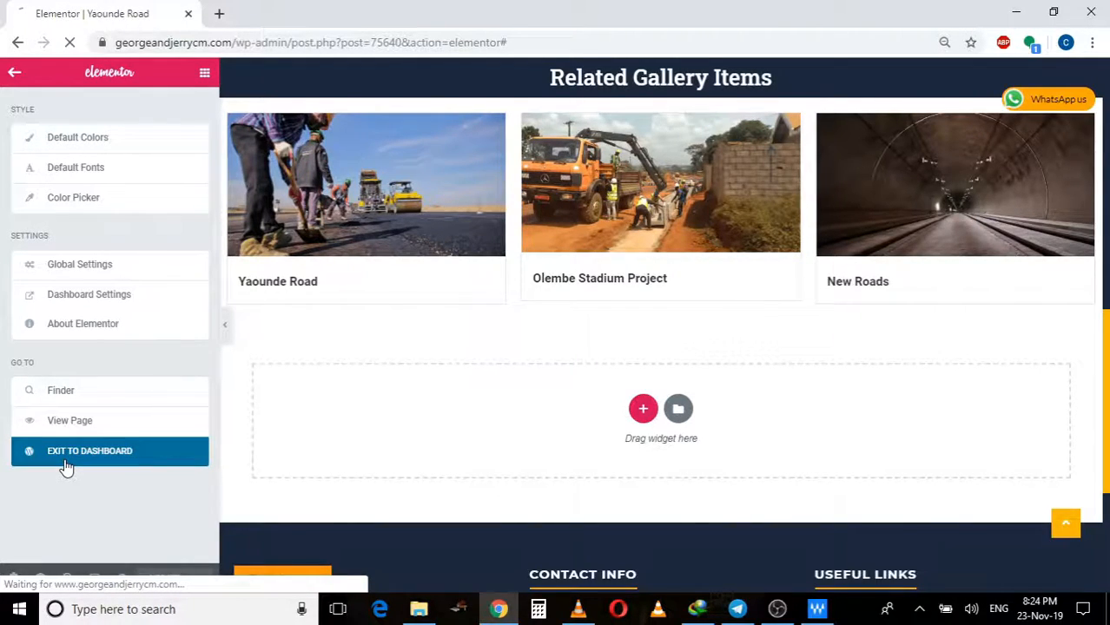
right_click(84, 73)
left_click(136, 86)
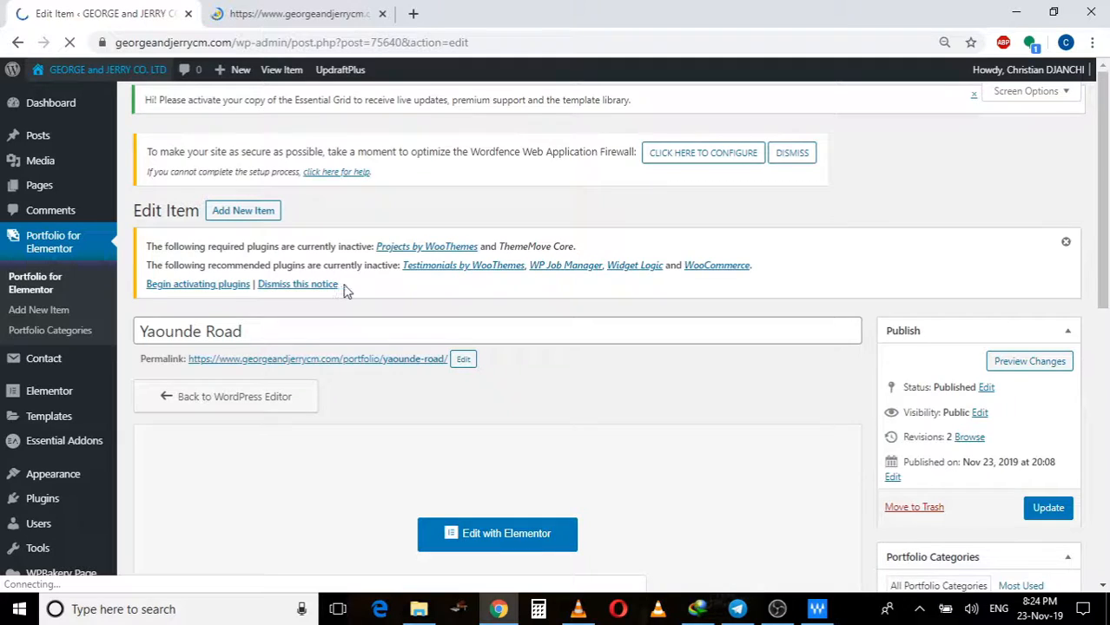
left_click(289, 14)
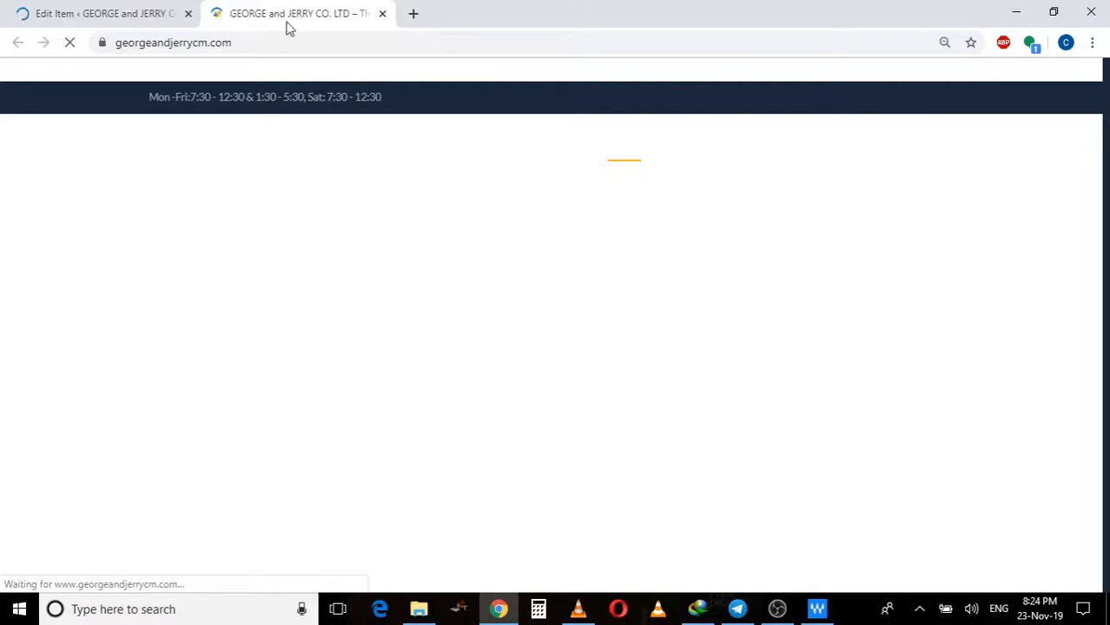
- Open the Yaounde Road project from the homepage's Lastest Projects section and check its details, photo gallery and related items
scroll(268, 113, "down", 1)
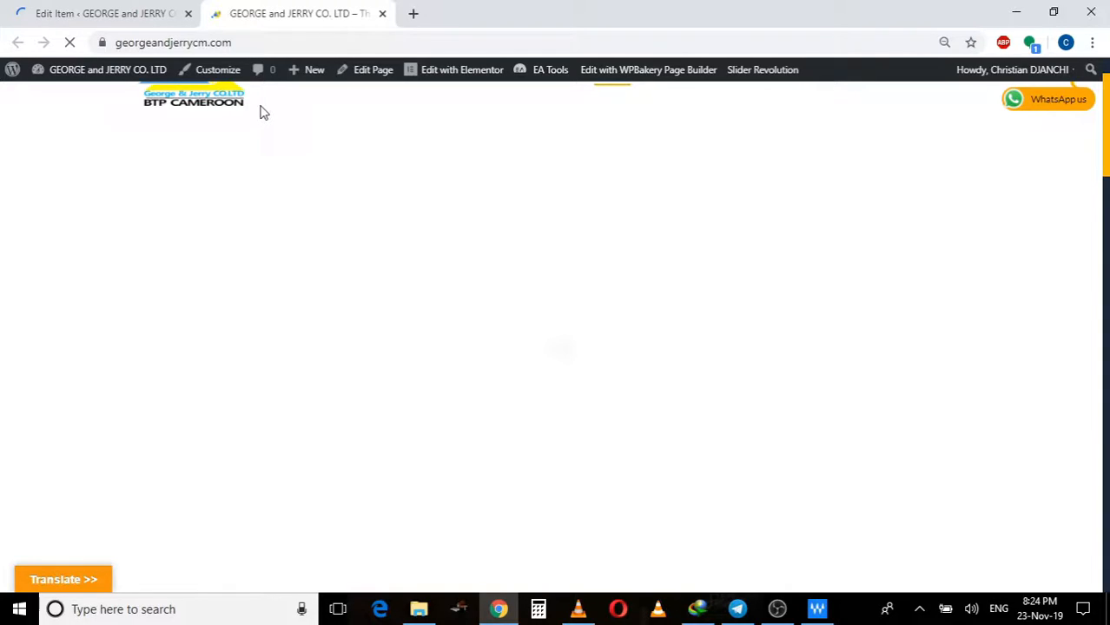
scroll(264, 113, "down", 5)
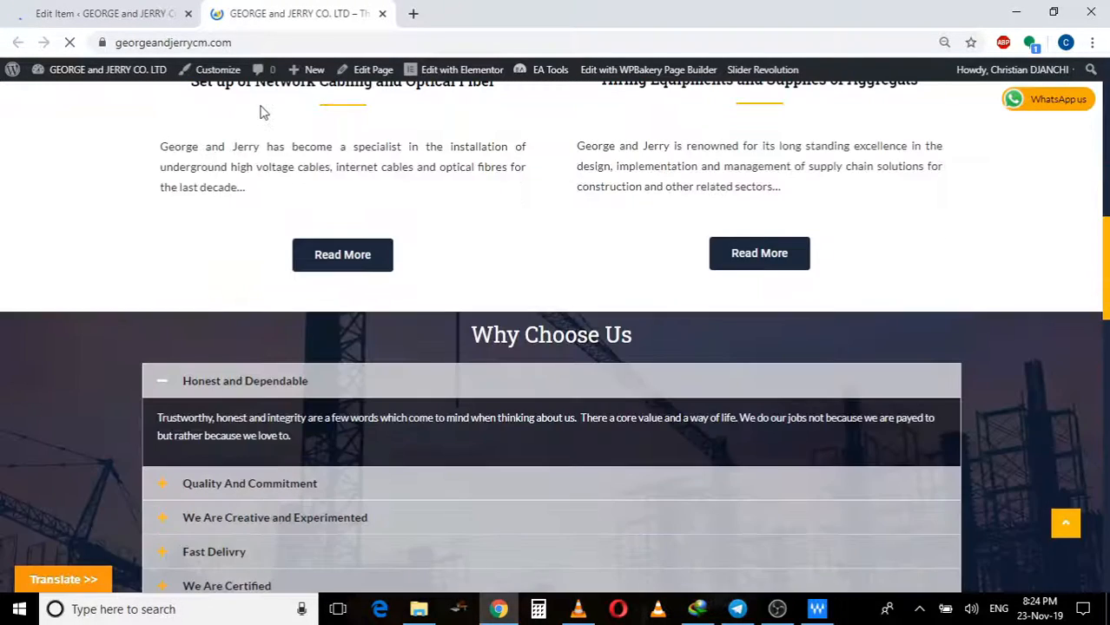
scroll(264, 113, "down", 5)
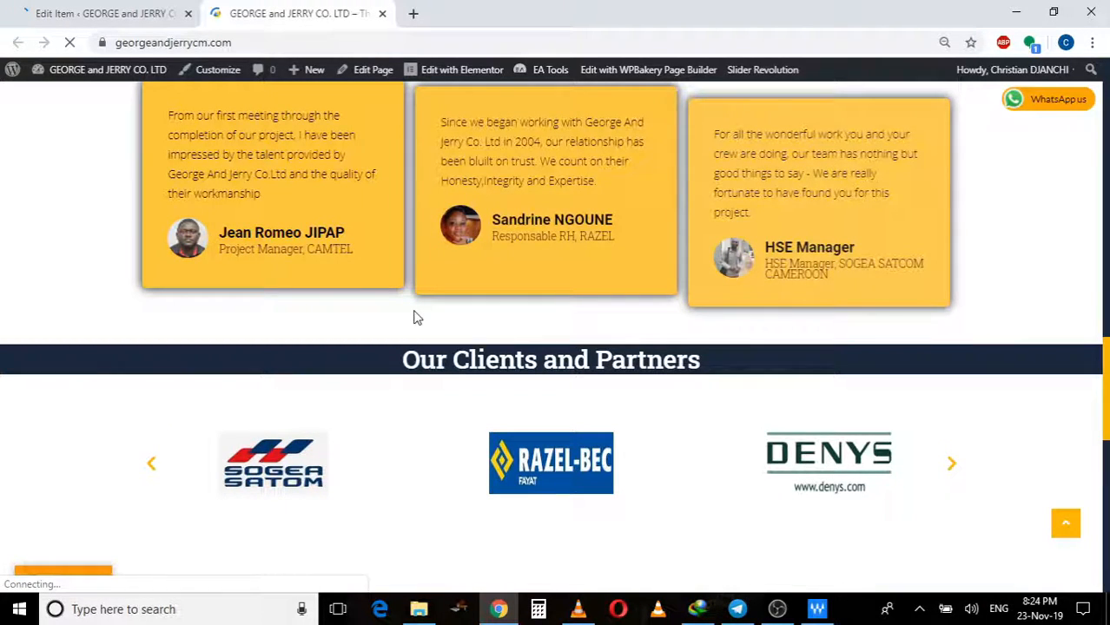
scroll(279, 351, "down", 5)
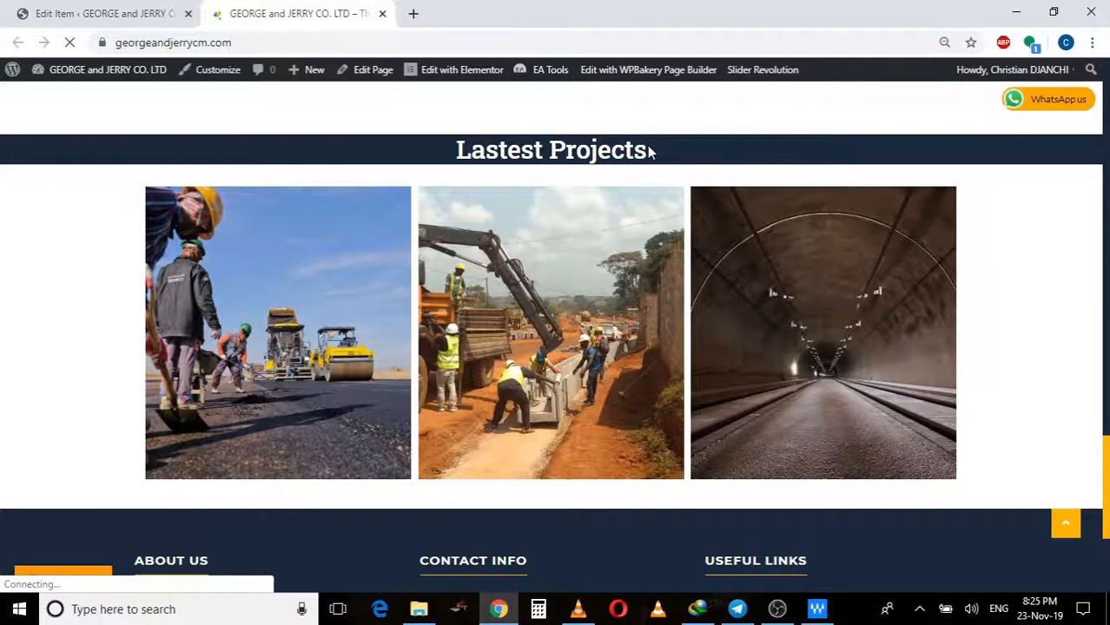
left_click(302, 343)
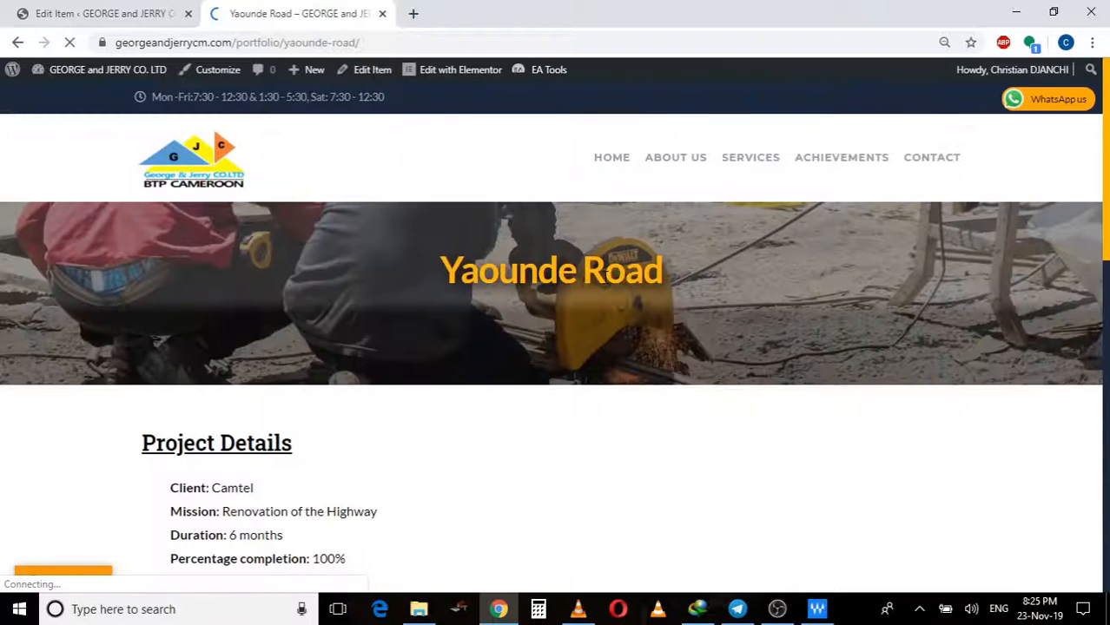
scroll(643, 278, "down", 8)
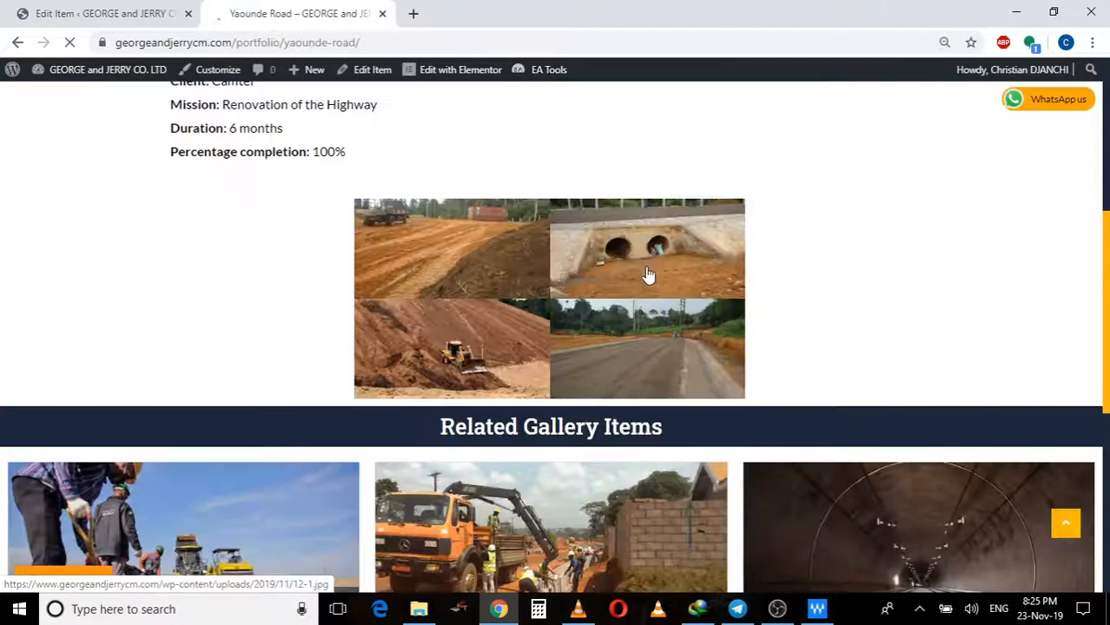